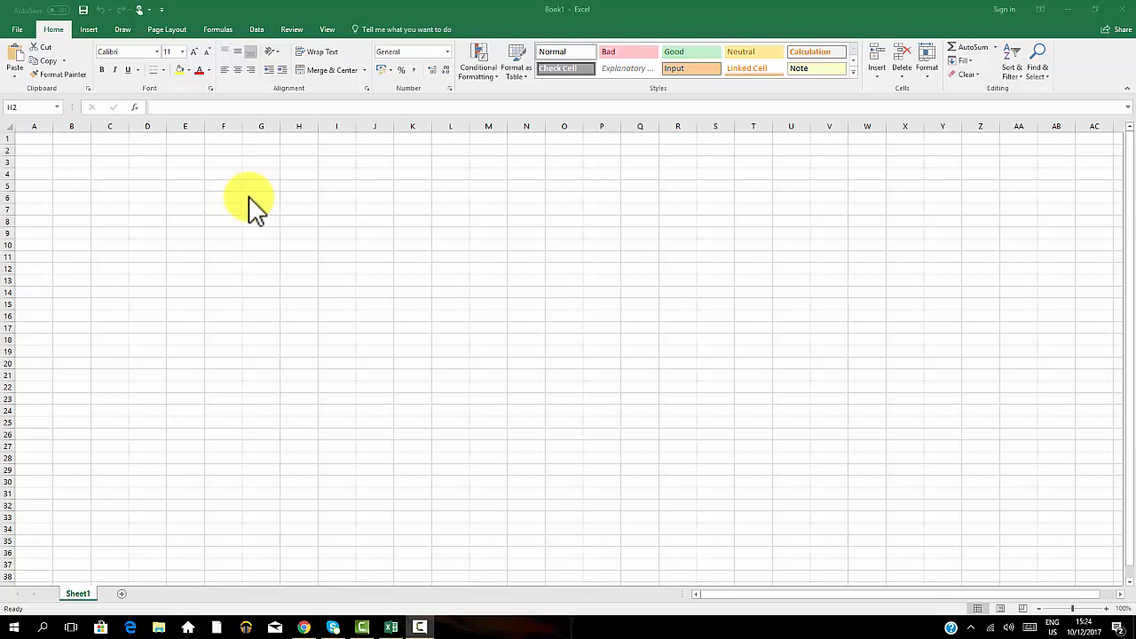
Open Save As for the new workbook and browse to the CleverStuff (F:) drive.
left_click(12, 30)
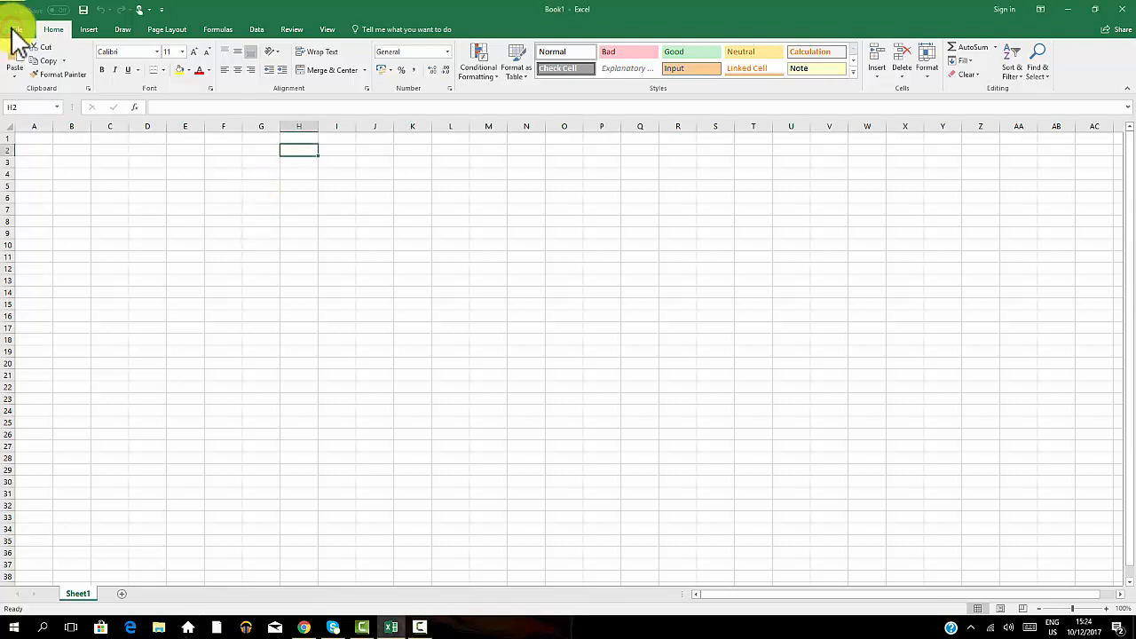
left_click(14, 30)
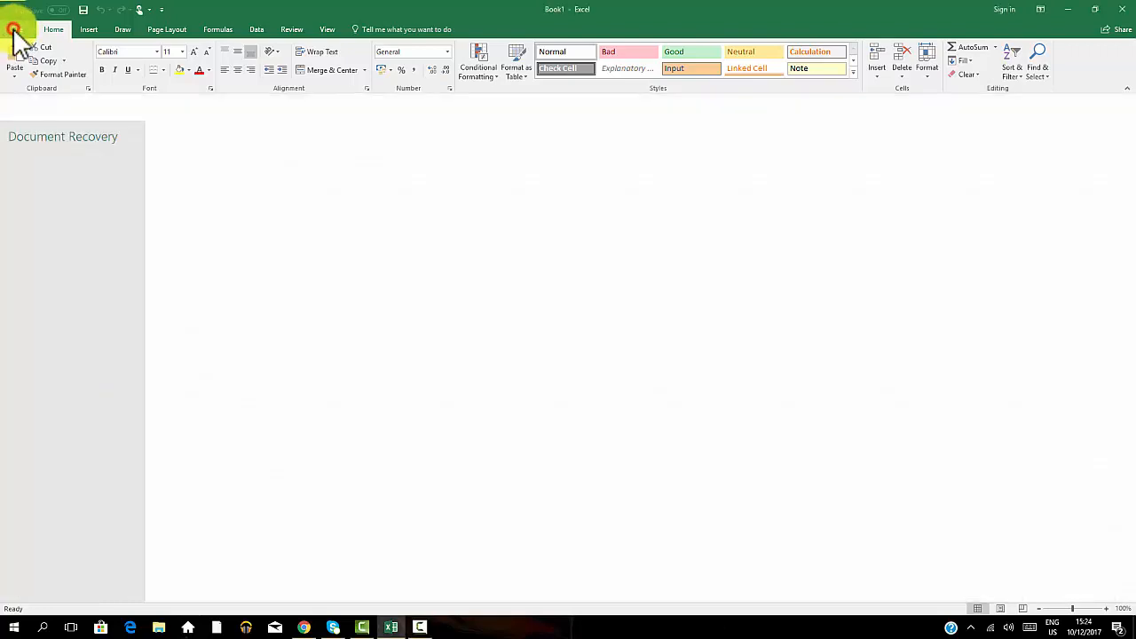
left_click(29, 147)
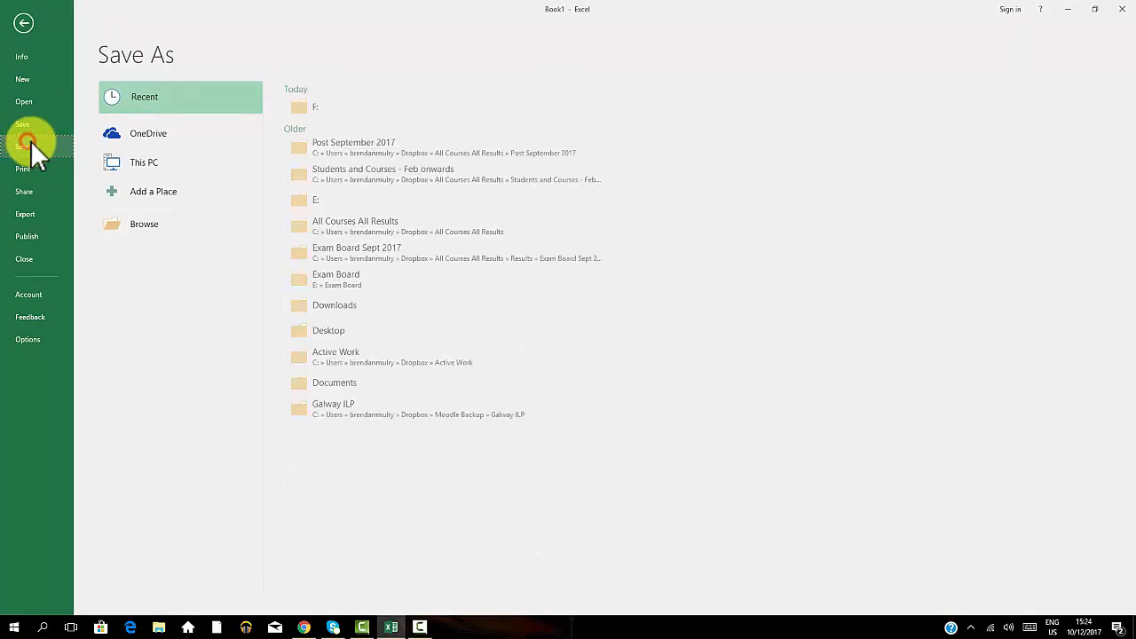
left_click(301, 105)
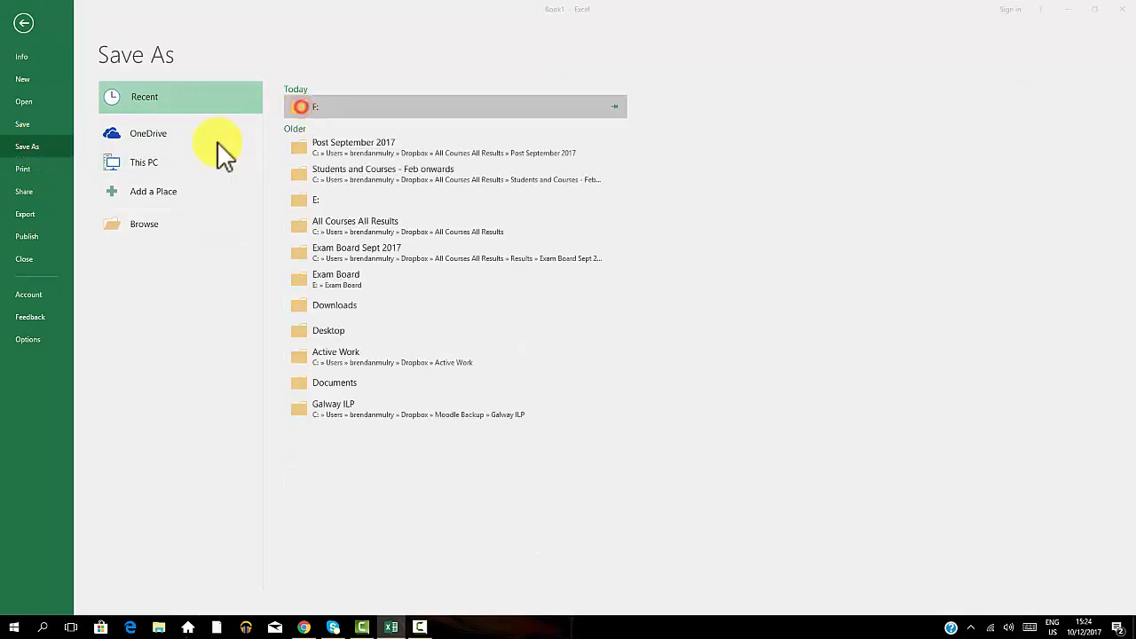
left_click_drag(94, 171, 91, 216)
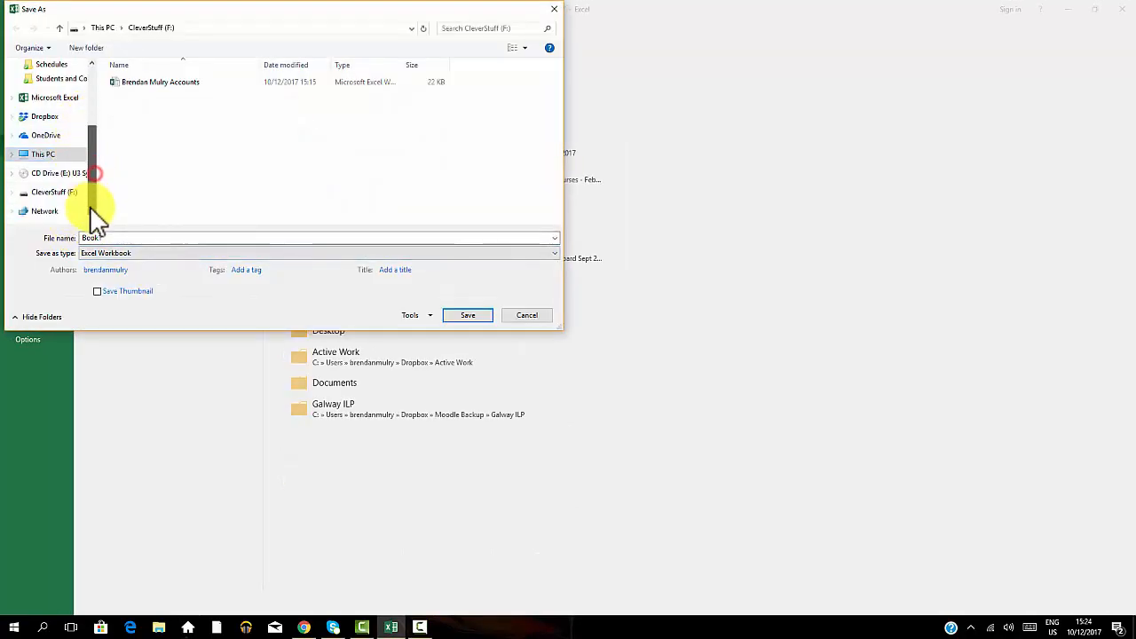
left_click(64, 192)
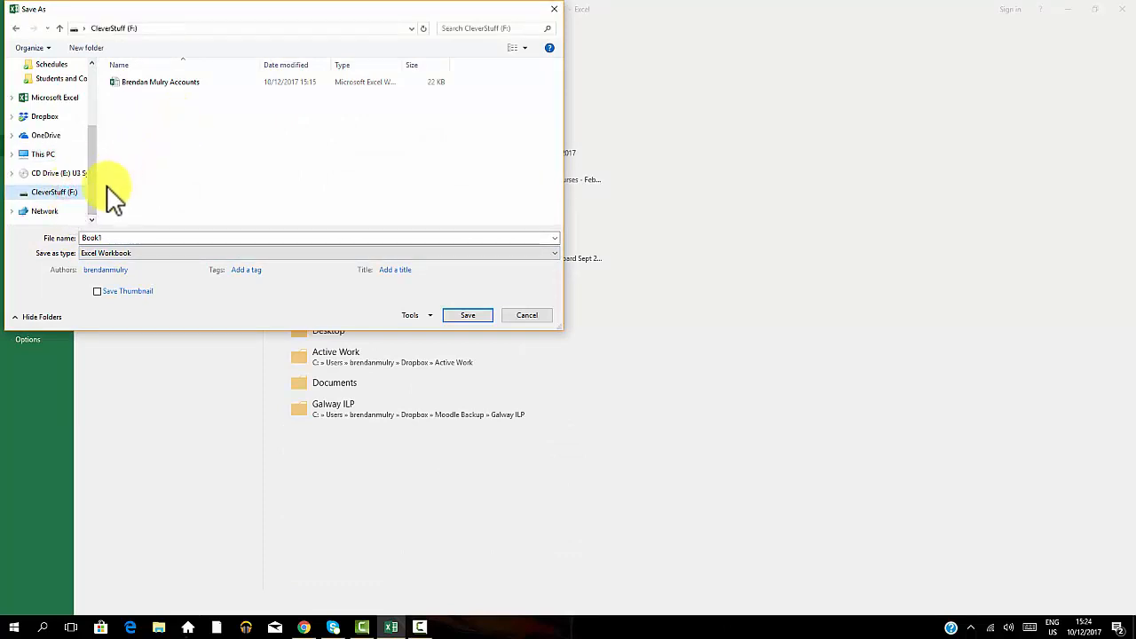
Save the workbook there under the owner's name followed by Accounts, replacing the existing file of that name.
double_click(102, 238)
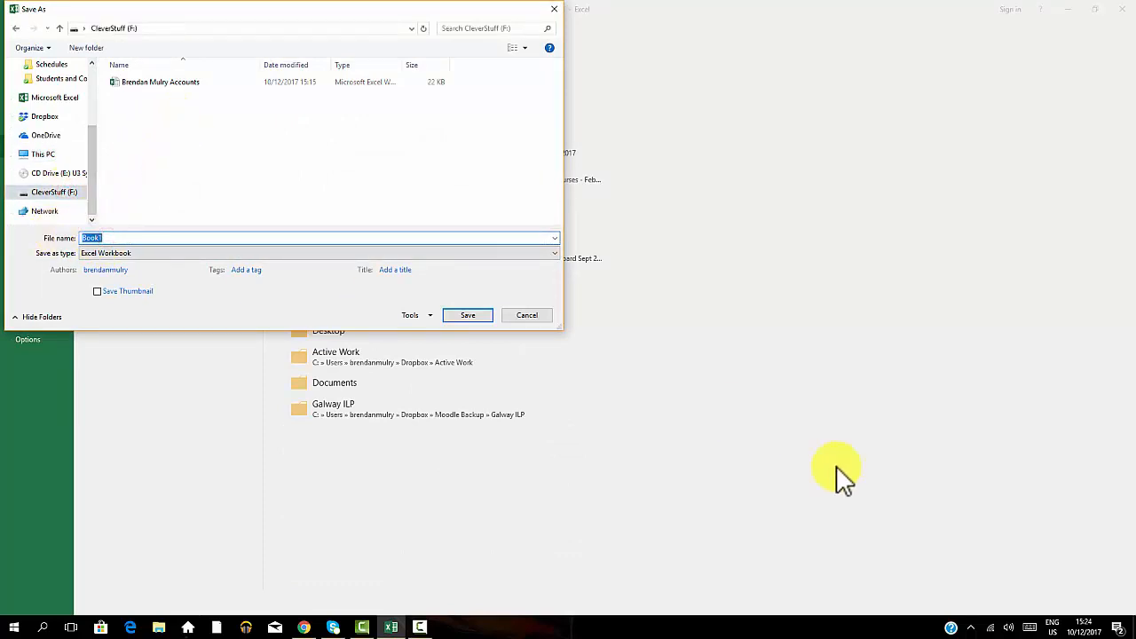
type("Brend")
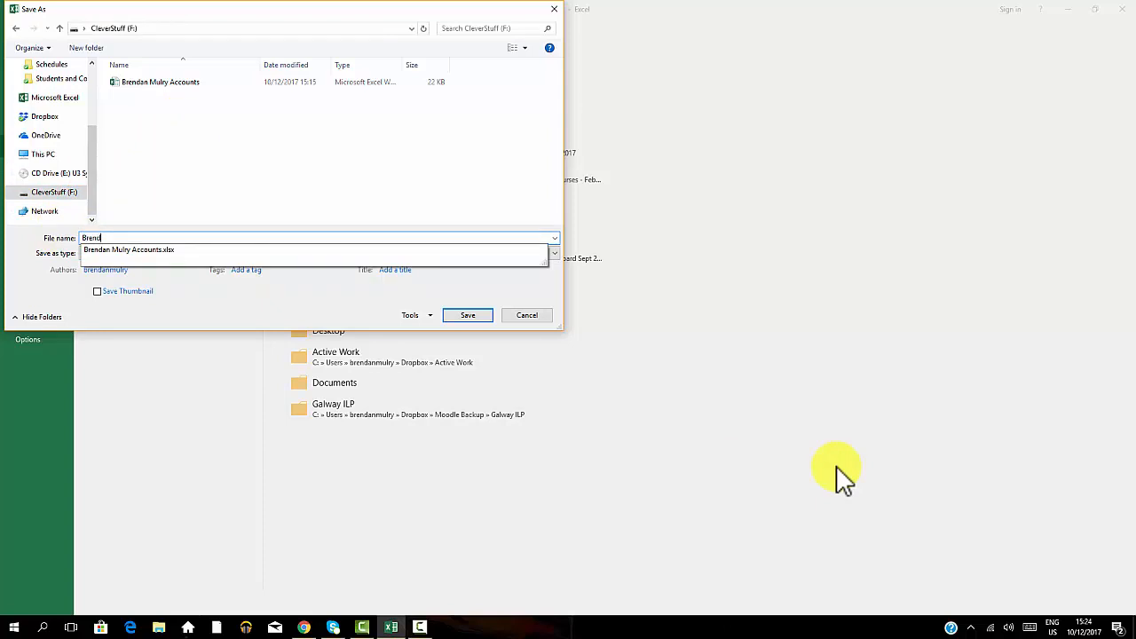
type("an Mulry Accounts")
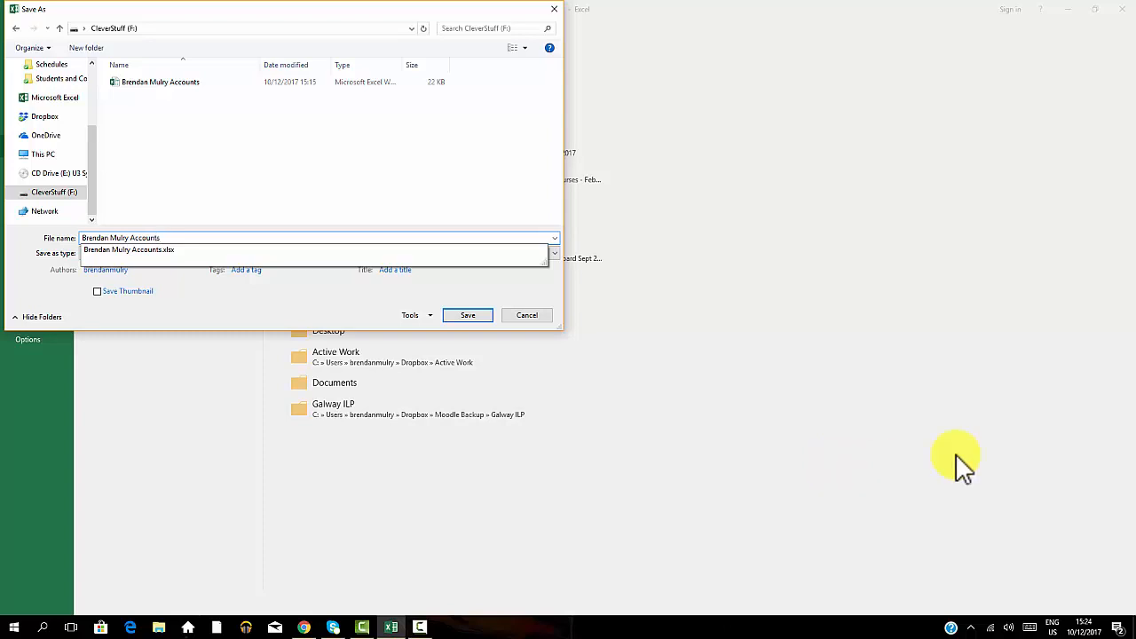
left_click(463, 315)
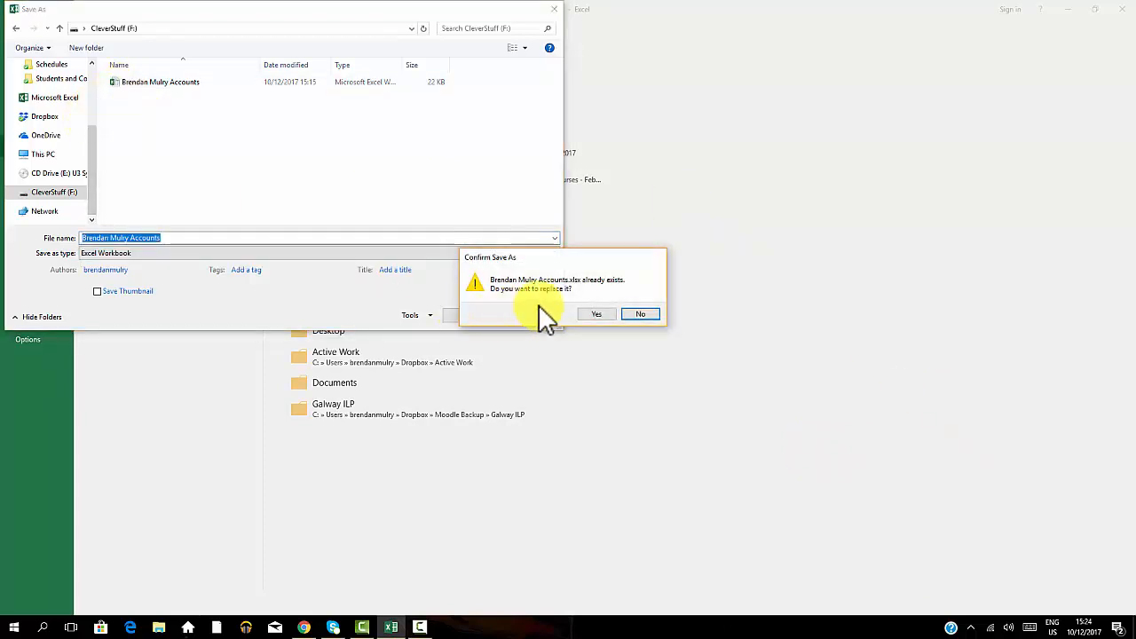
left_click(593, 315)
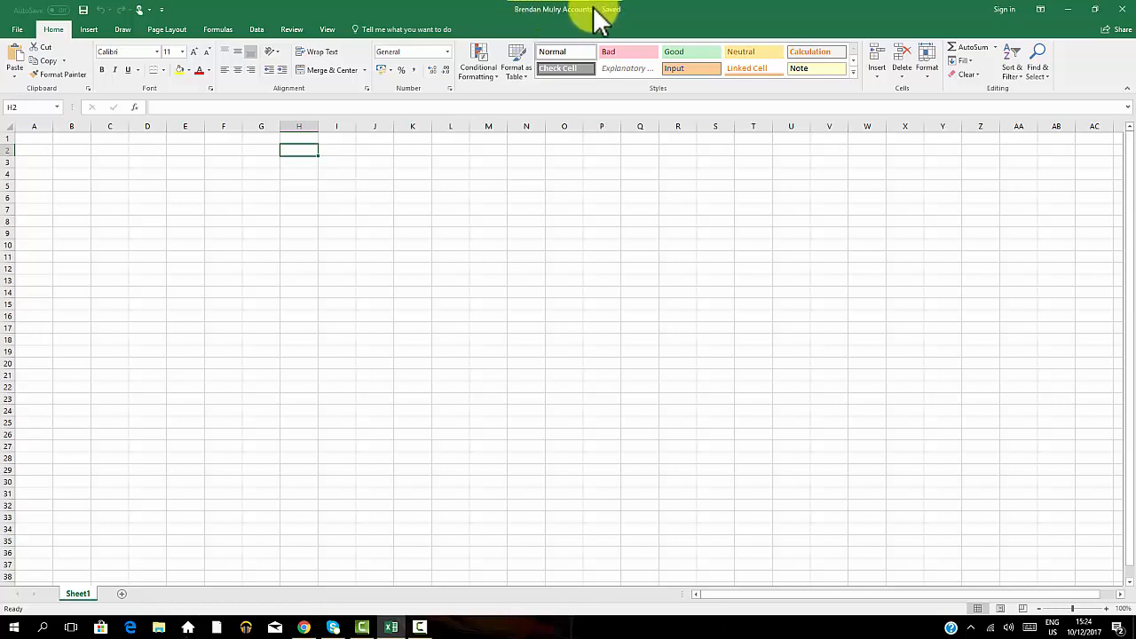
left_click(33, 140)
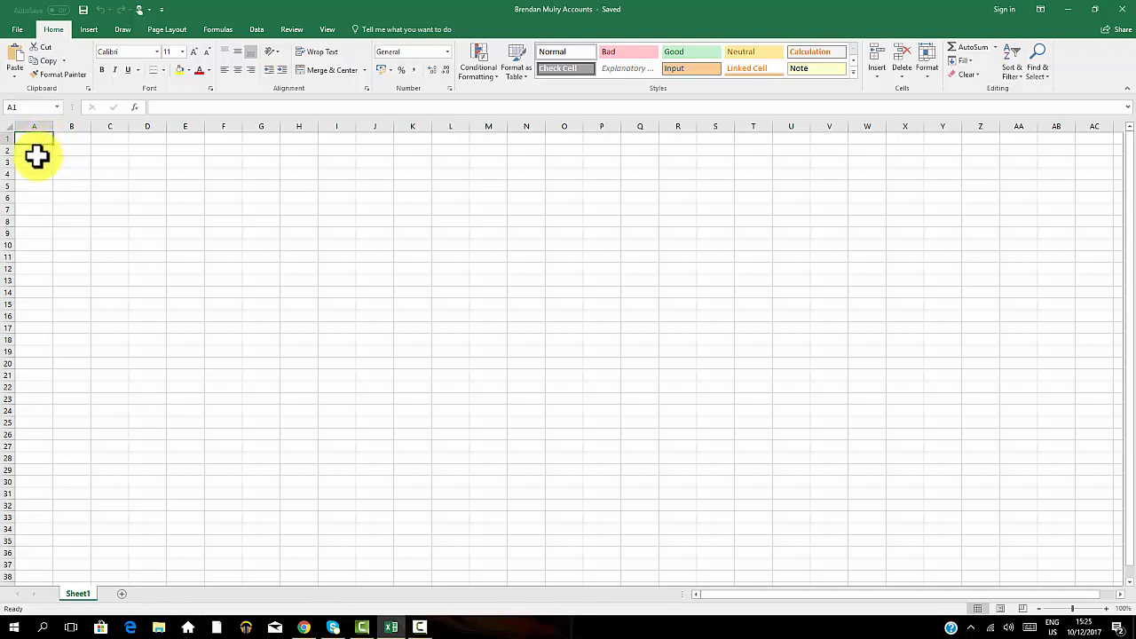
left_click(116, 151)
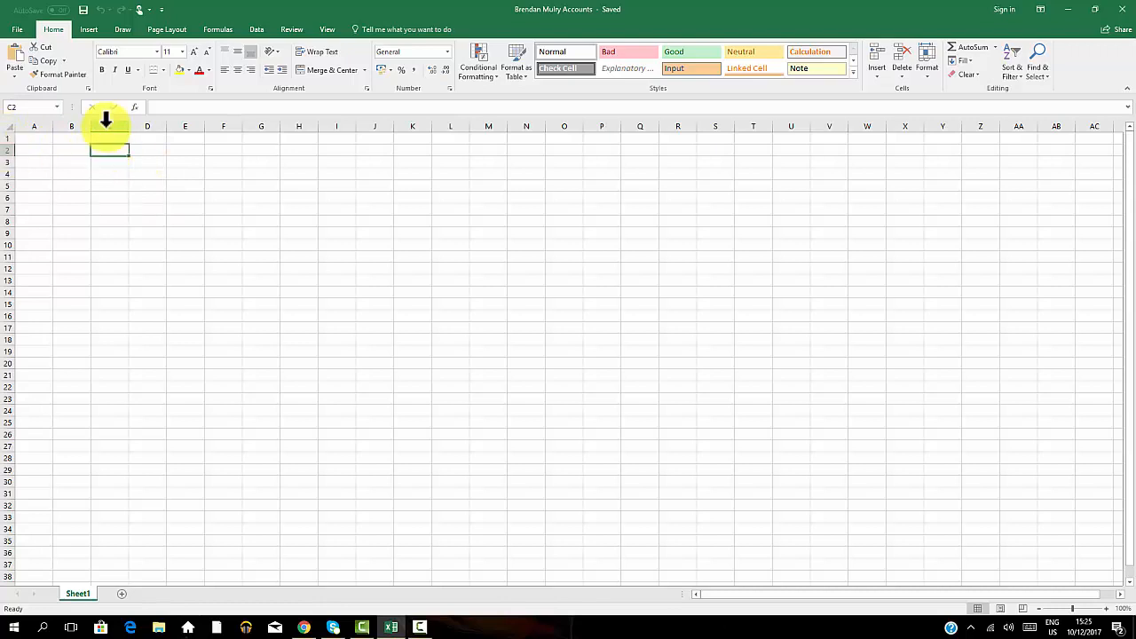
left_click(193, 131)
left_click(224, 195)
left_click(177, 221)
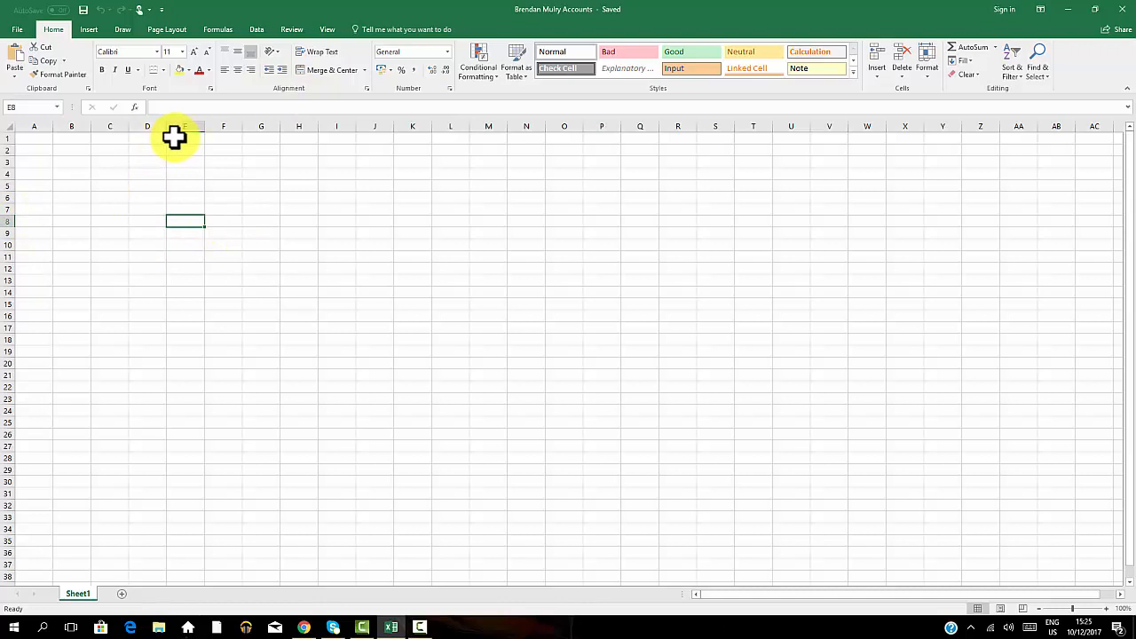
Enter the title Company Receipts in A1 and the heading Period in A2.
left_click(35, 136)
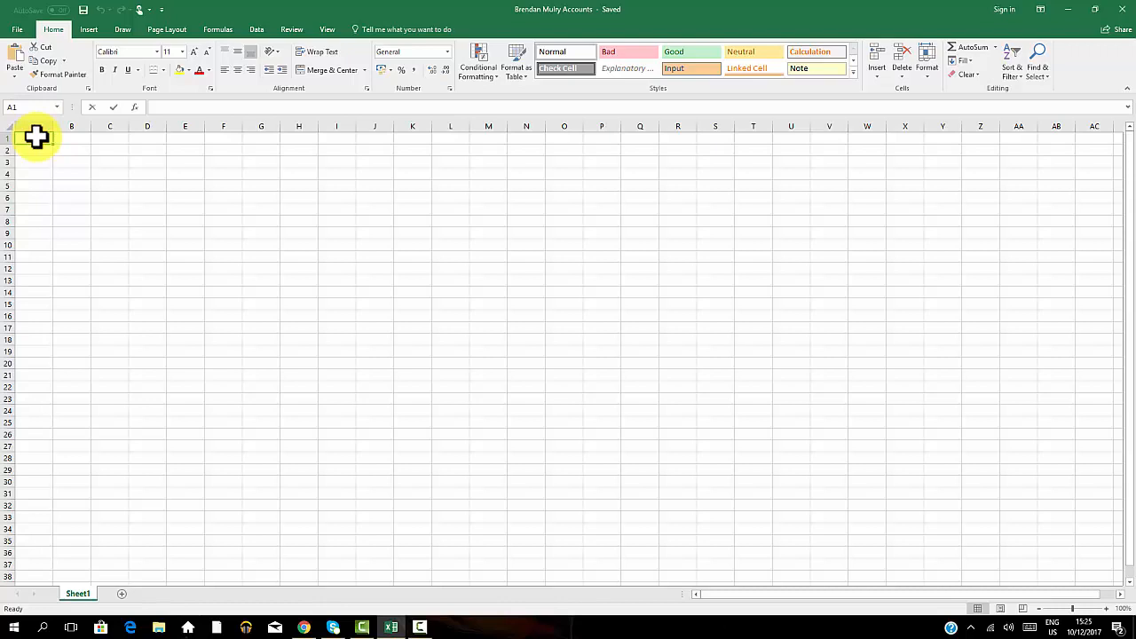
type("Company")
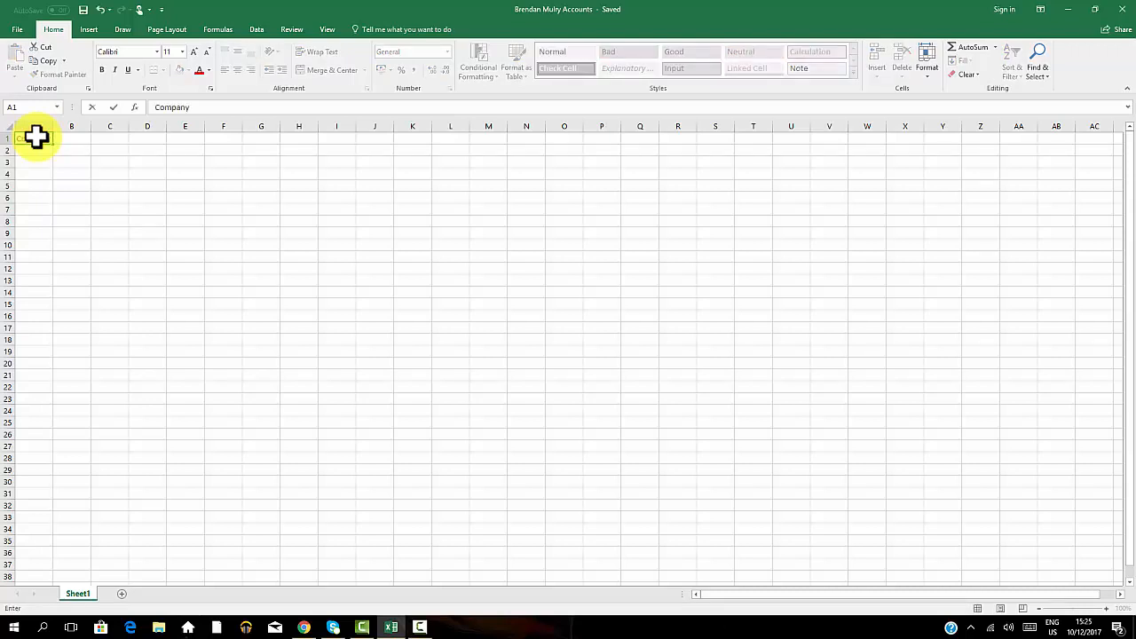
type(" Receipts")
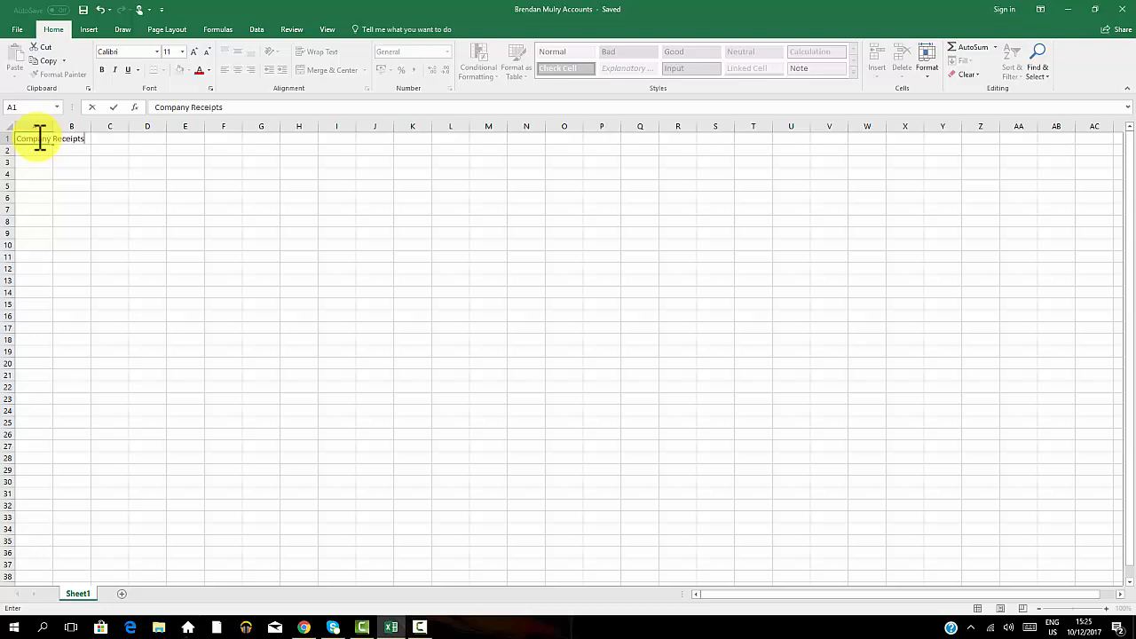
key("Return")
type("Period")
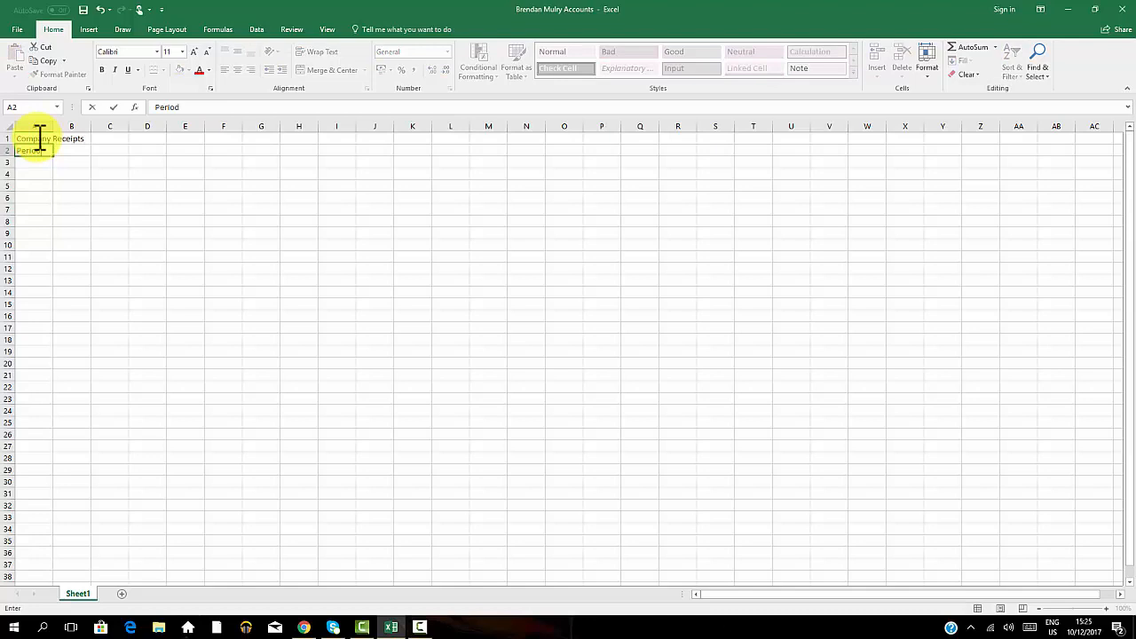
key("Return")
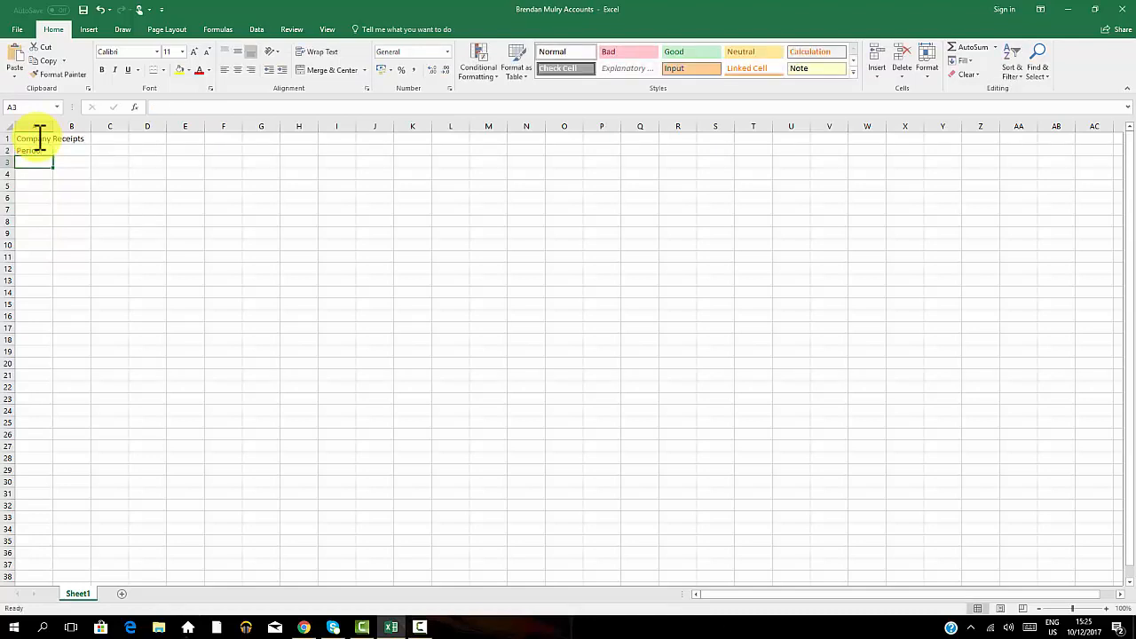
Enter the row labels Electricity, Heating and Maintenance in A3 to A5.
type("El")
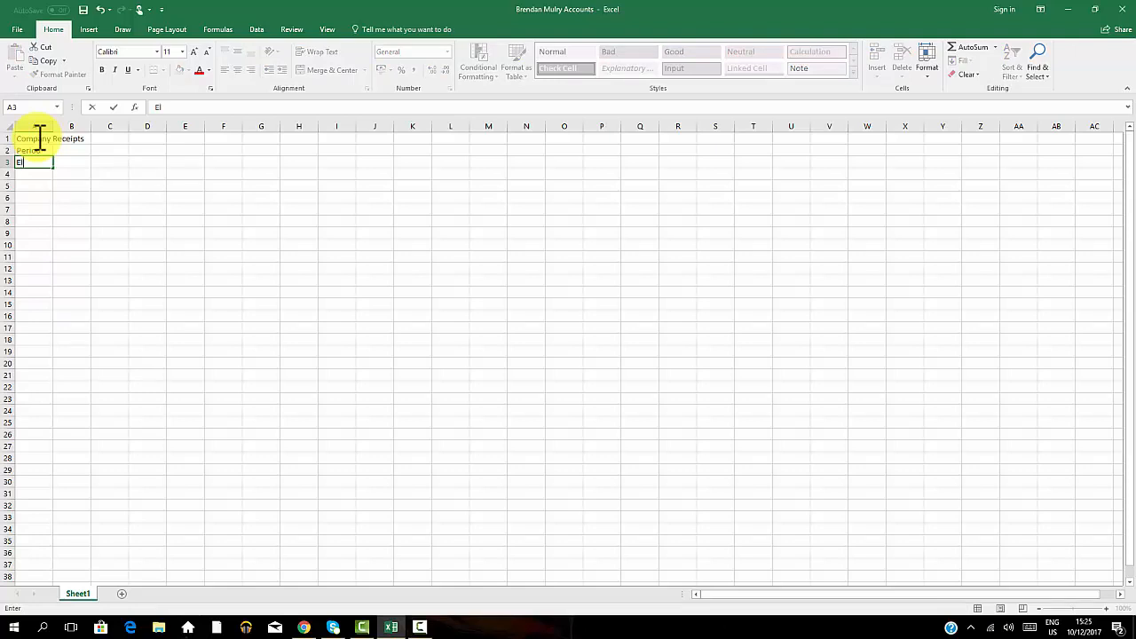
type("ectricity")
key("Return")
type("Heating")
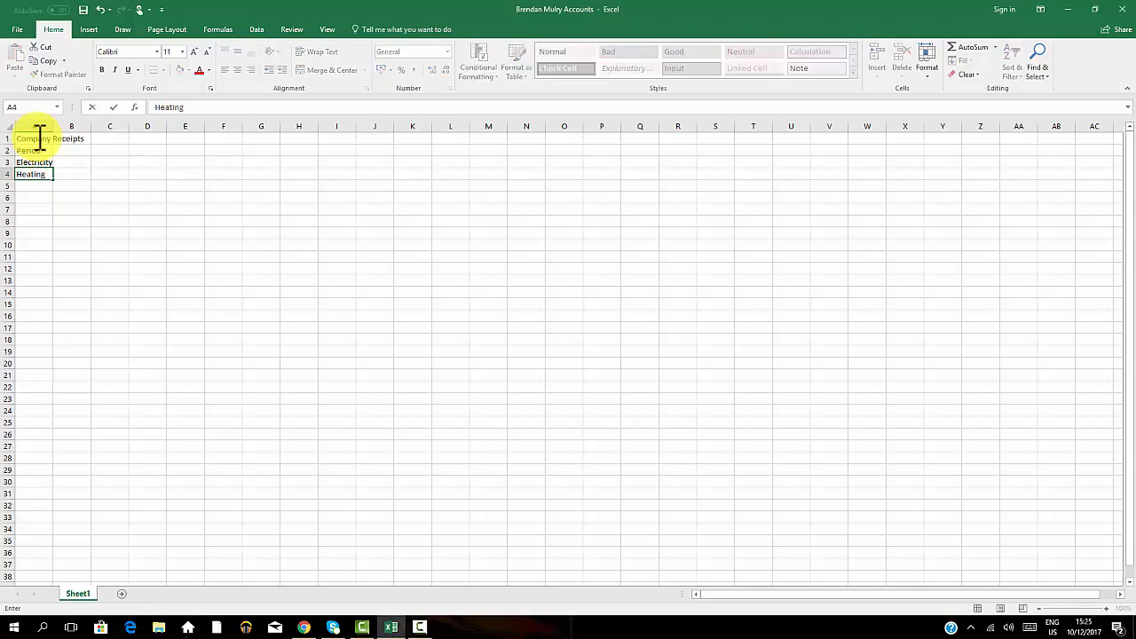
key("Return")
type("Mai")
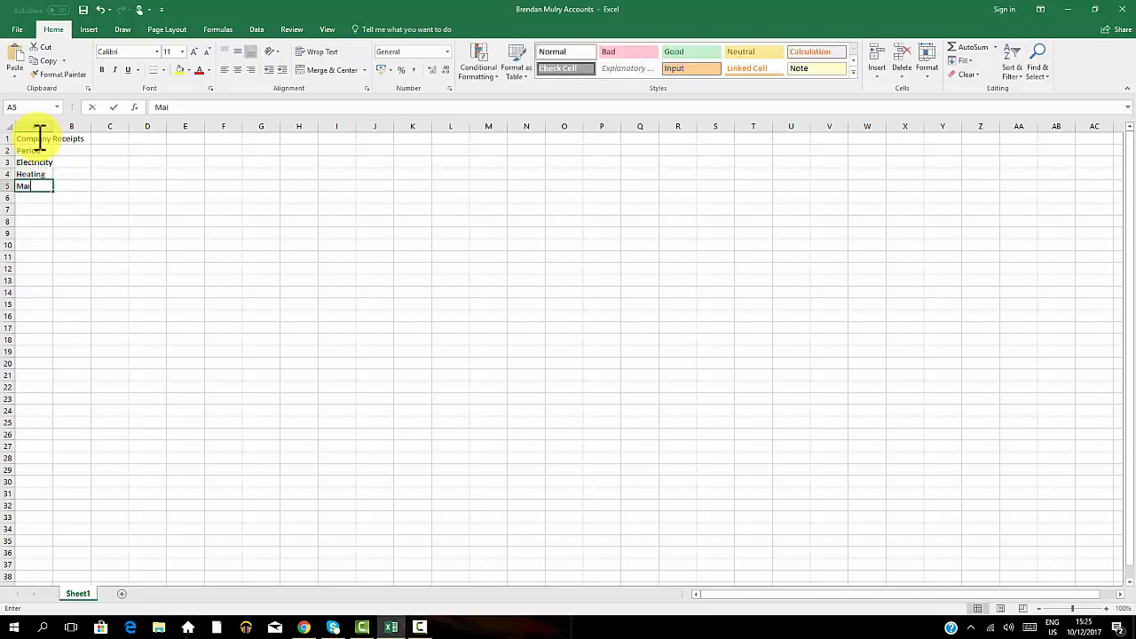
type("ntenance")
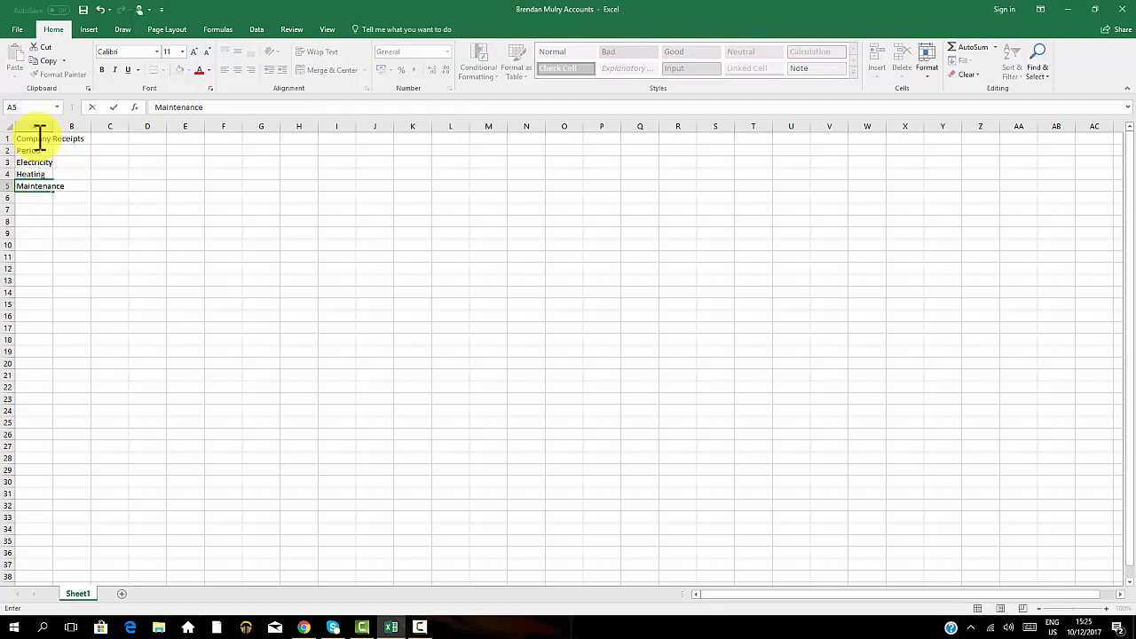
key("Return")
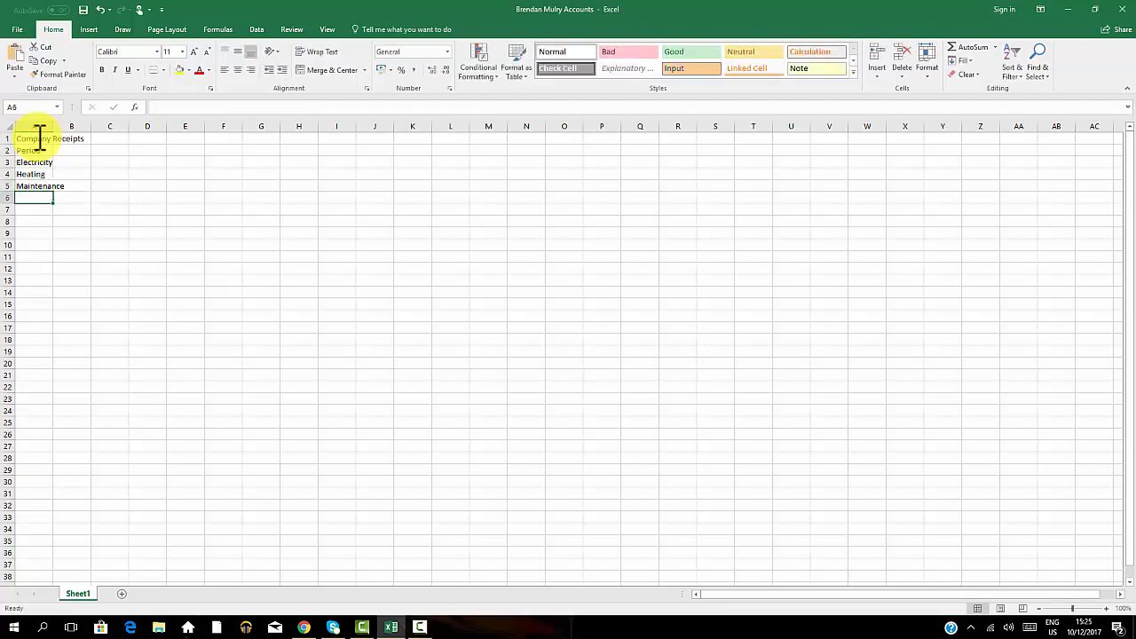
Add the row labels Miscellanous in A6 and Total in A7.
type("Miscellanoue")
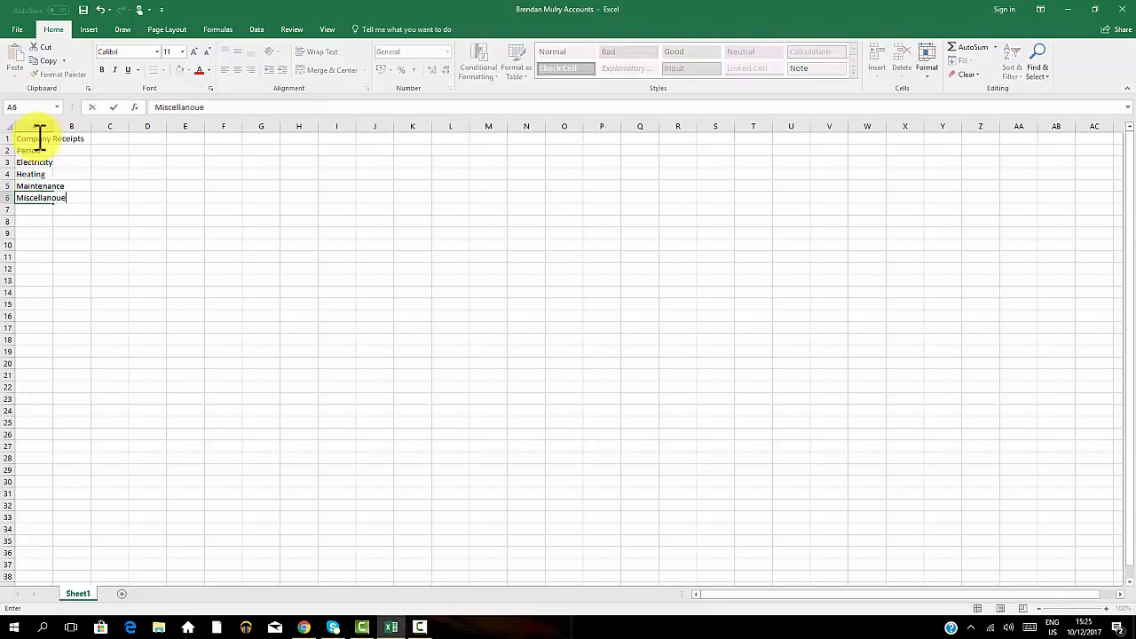
key("BackSpace")
type("us")
key("Return")
type("Total")
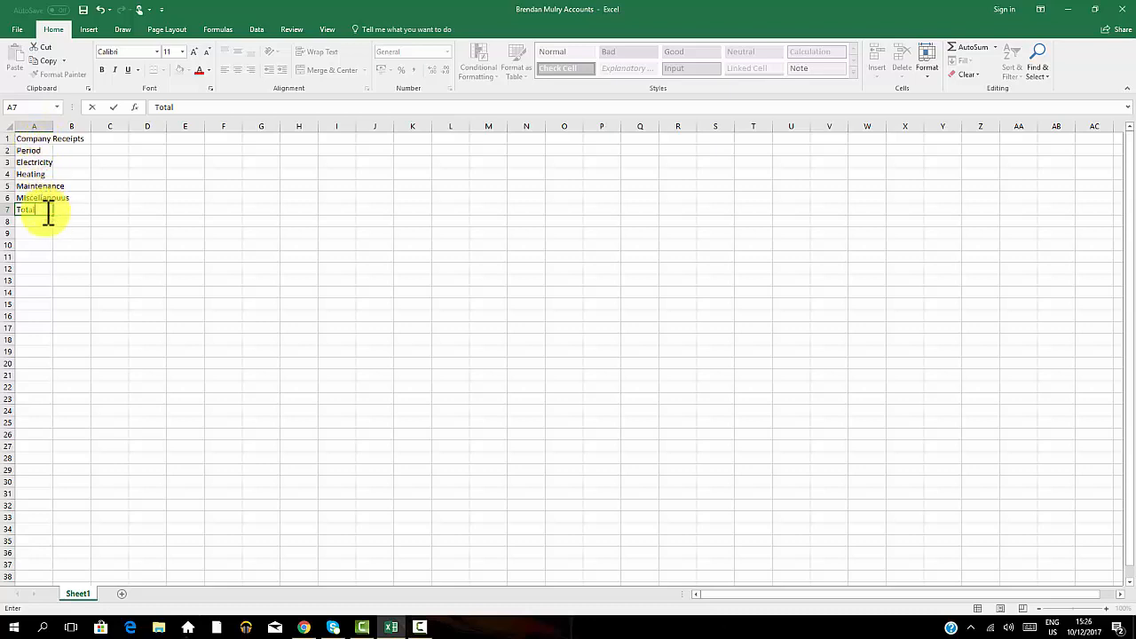
Enter January in B2 with the amounts 200, 300, 120 and 300 in B3 to B6.
left_click(64, 152)
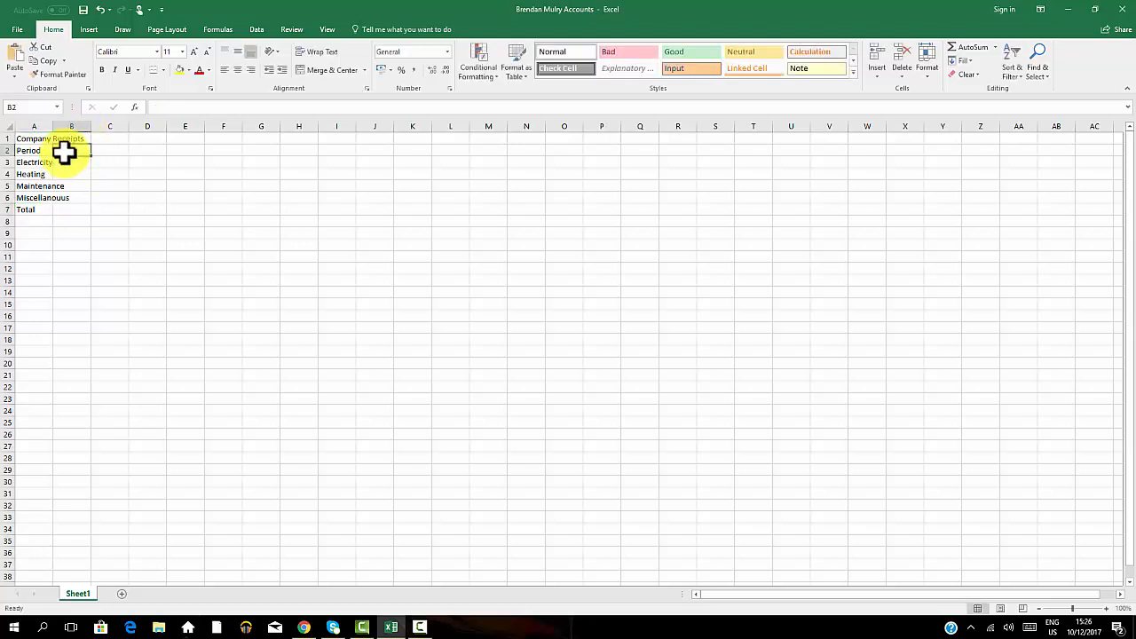
type("January")
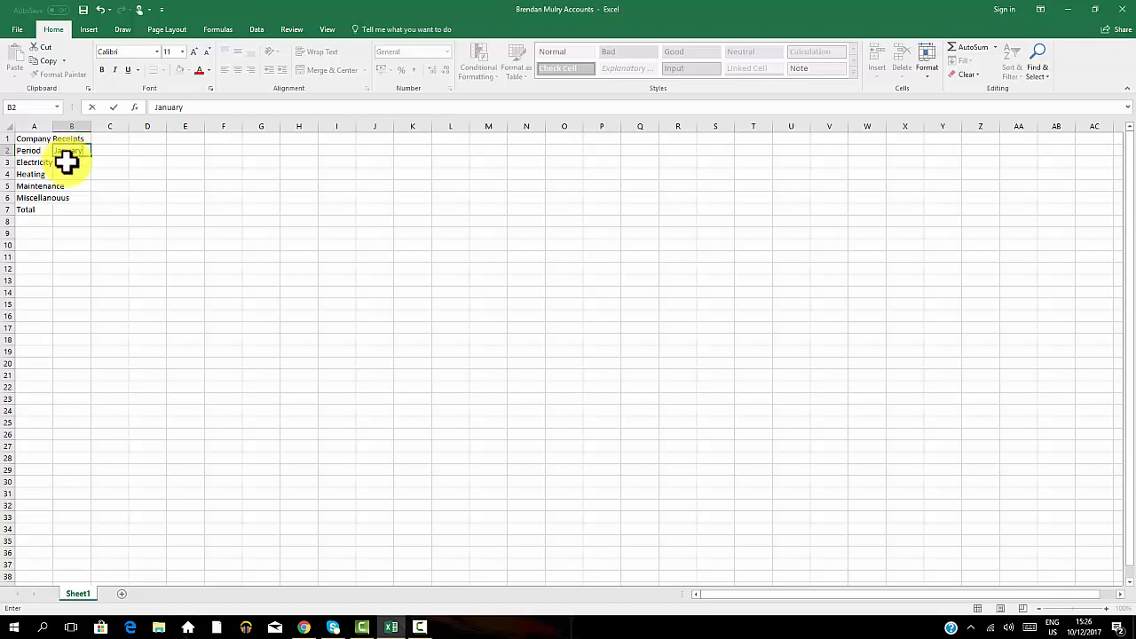
left_click(68, 162)
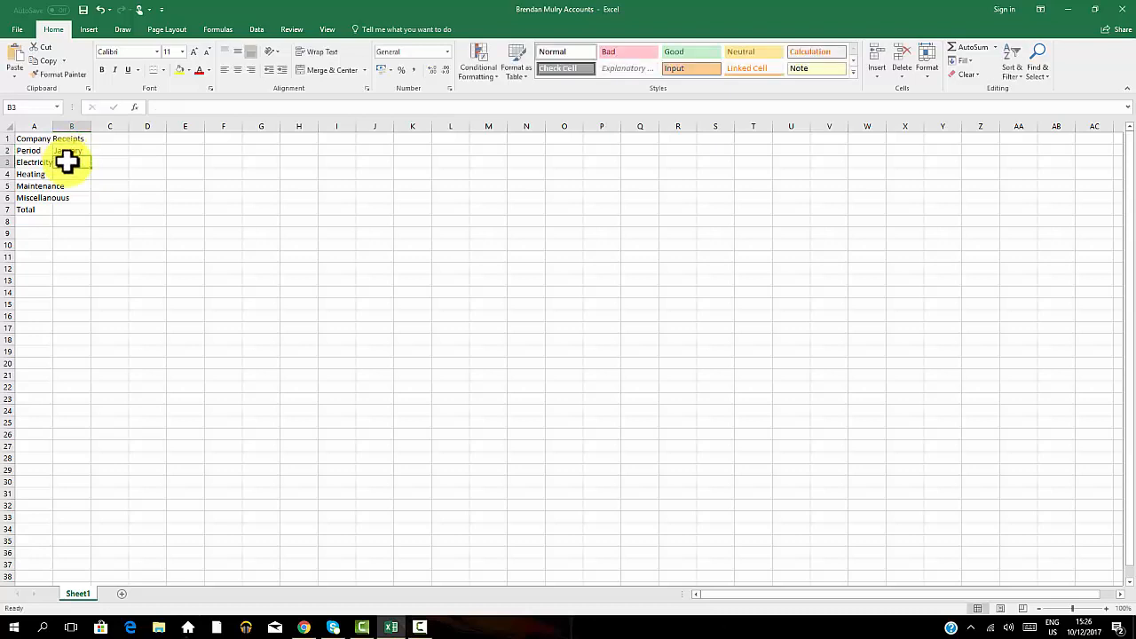
type("200")
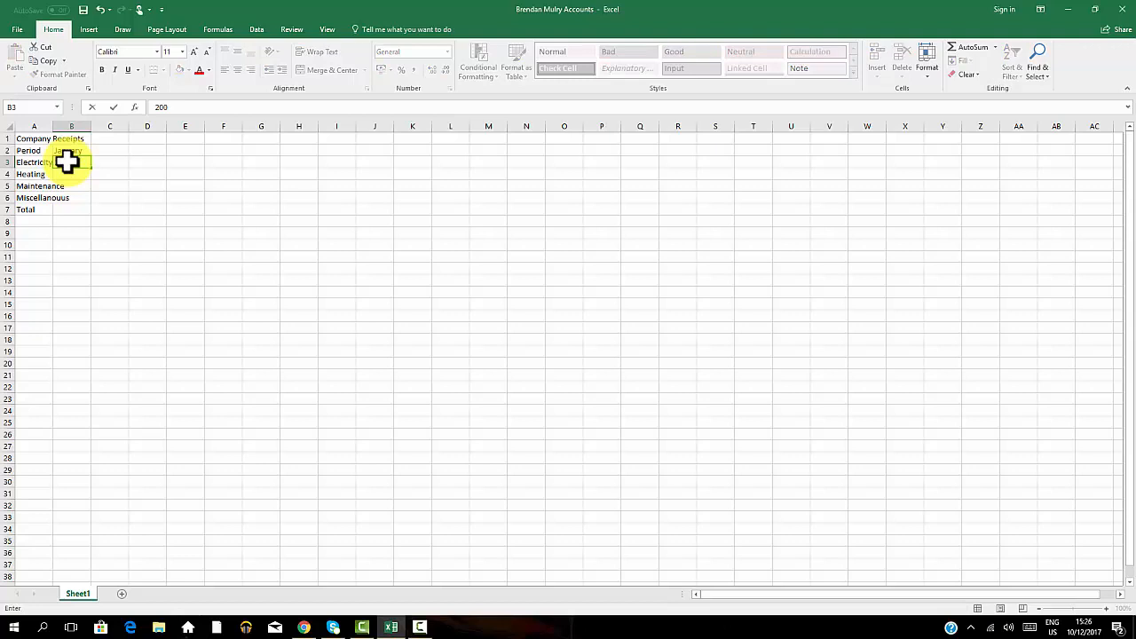
key("Return")
type("300")
key("Return")
type("120")
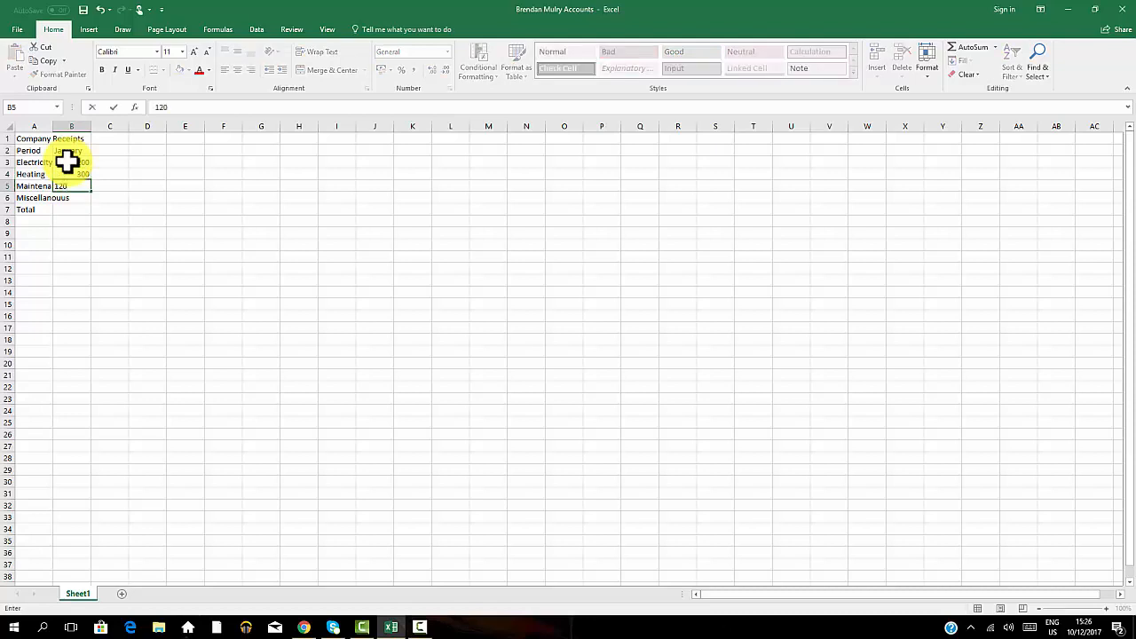
key("Return")
type("300")
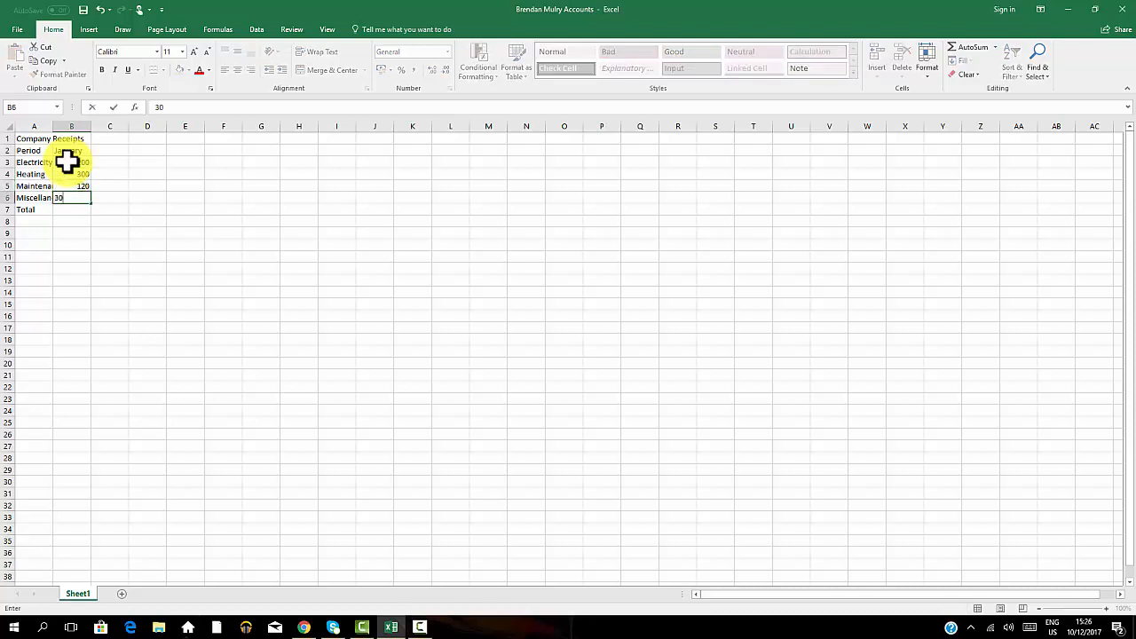
Enter February as the next period heading in C2.
left_click(121, 152)
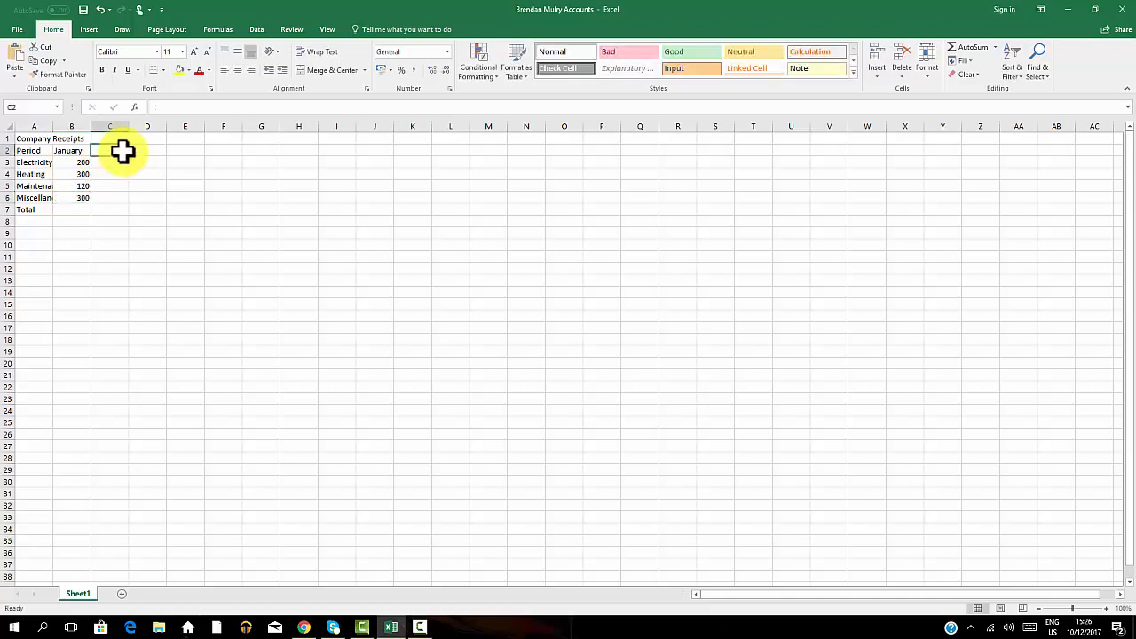
type("February")
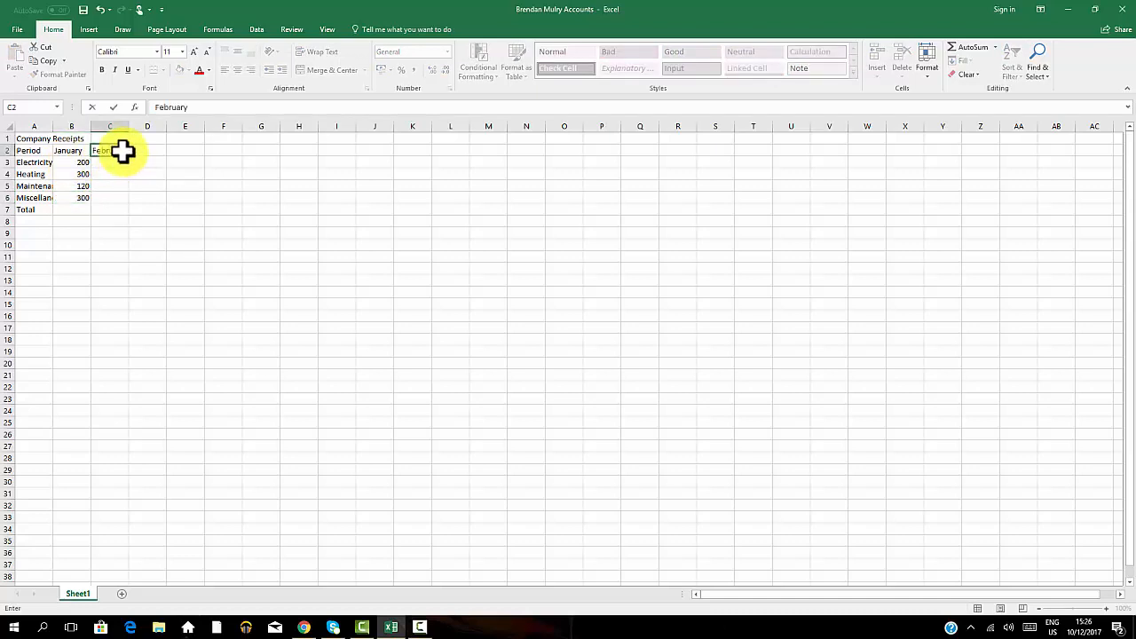
key("Return")
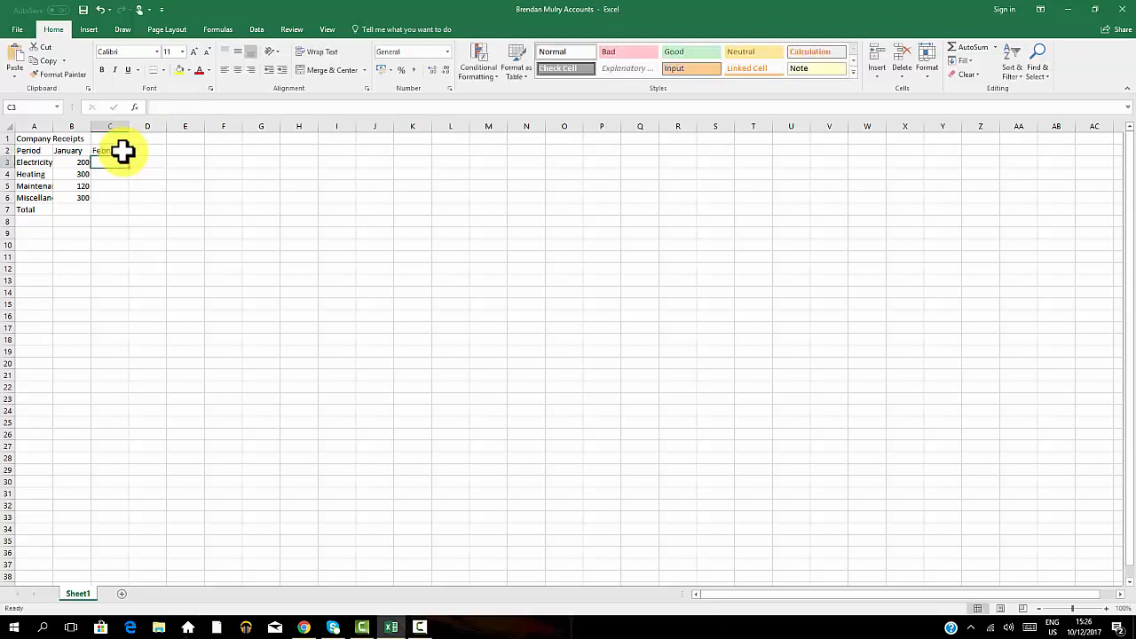
Enter the February amounts 210, 220, 140 and 380 in C3 to C6.
type("201")
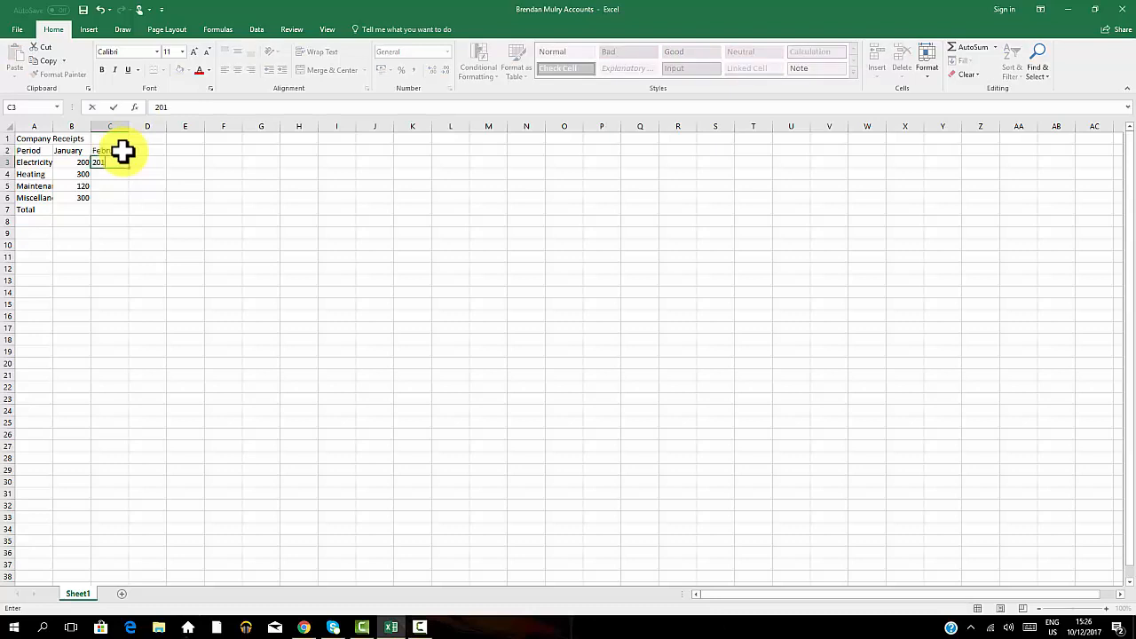
key("BackSpace")
key("BackSpace")
type("10")
key("Return")
type("220")
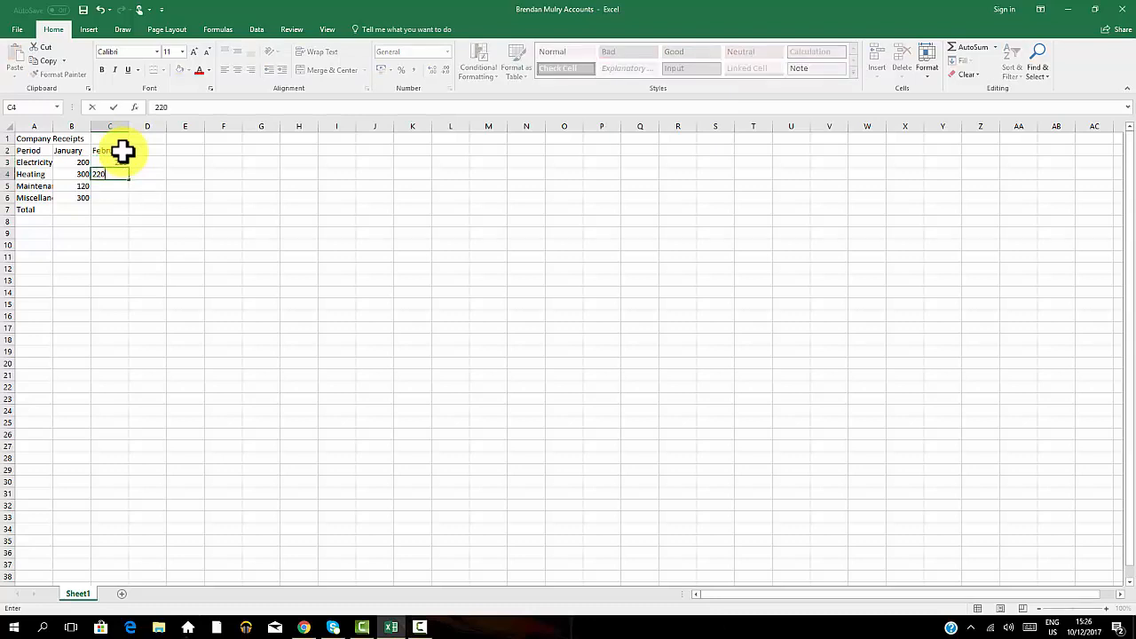
key("Return")
type("140")
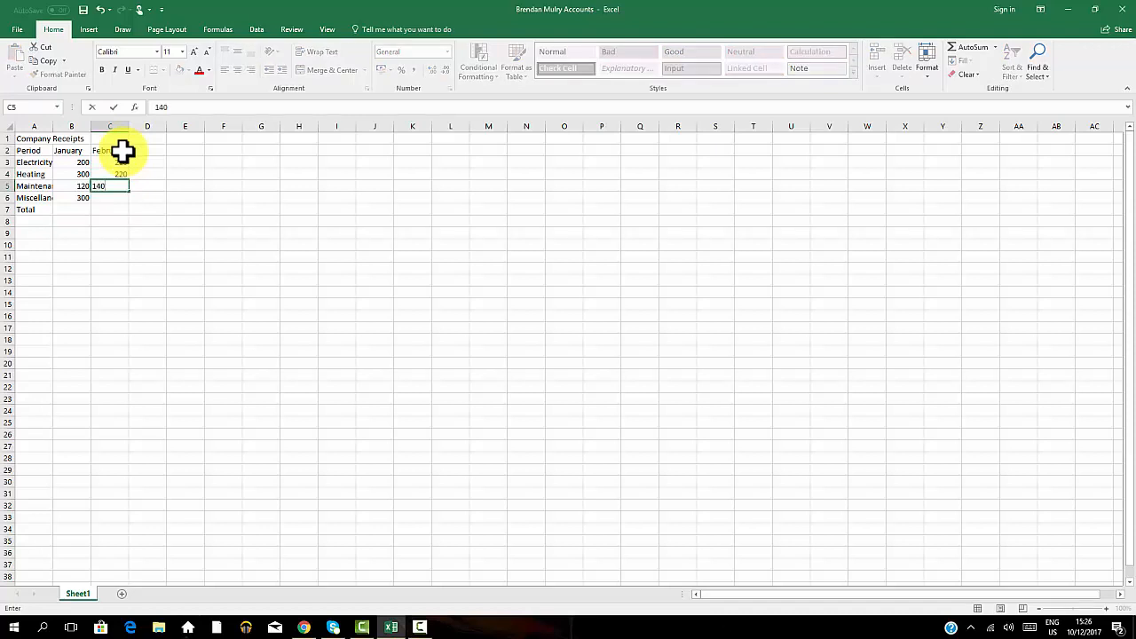
key("Return")
type("38")
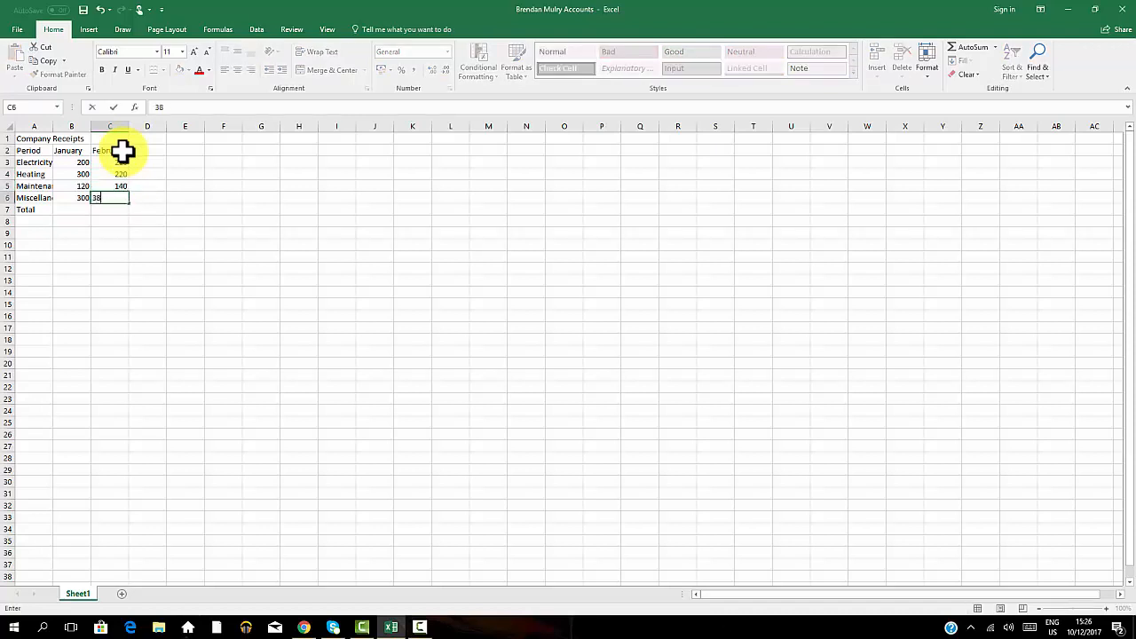
type("0")
left_click(145, 149)
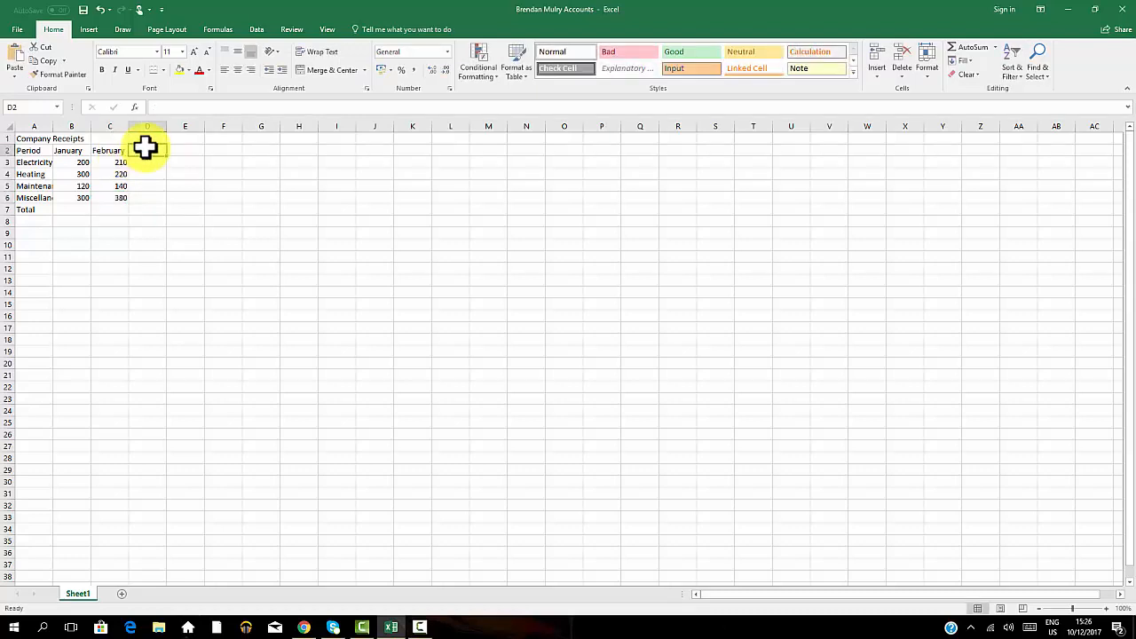
Enter March as the heading in D2 with the amounts 150, 200, 160 and 310 in D3 to D6.
type("March")
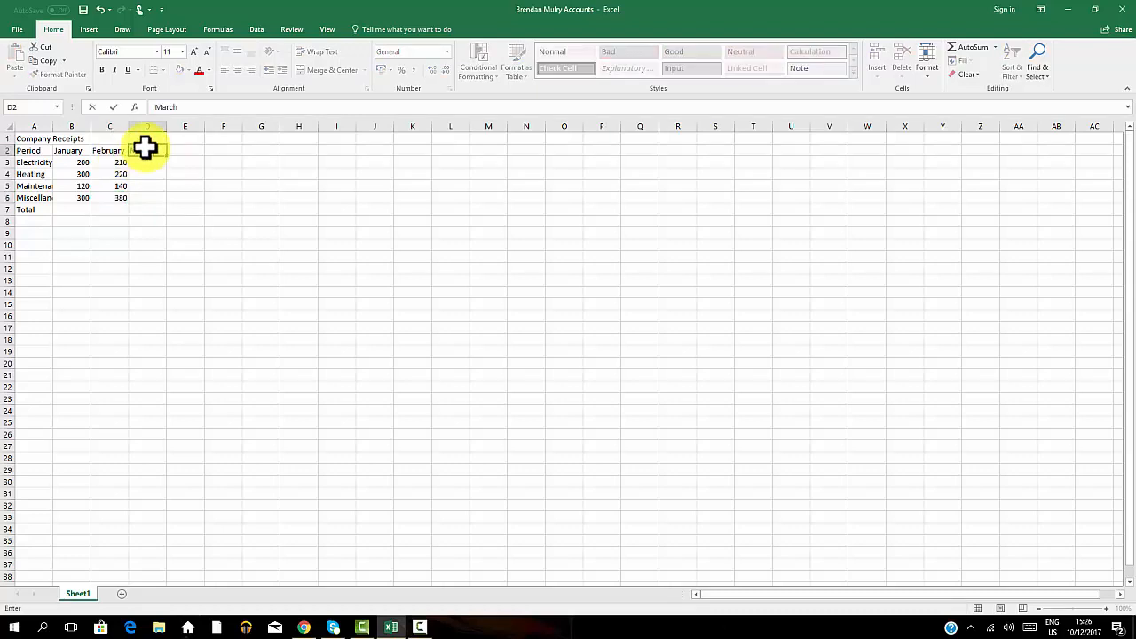
key("Return")
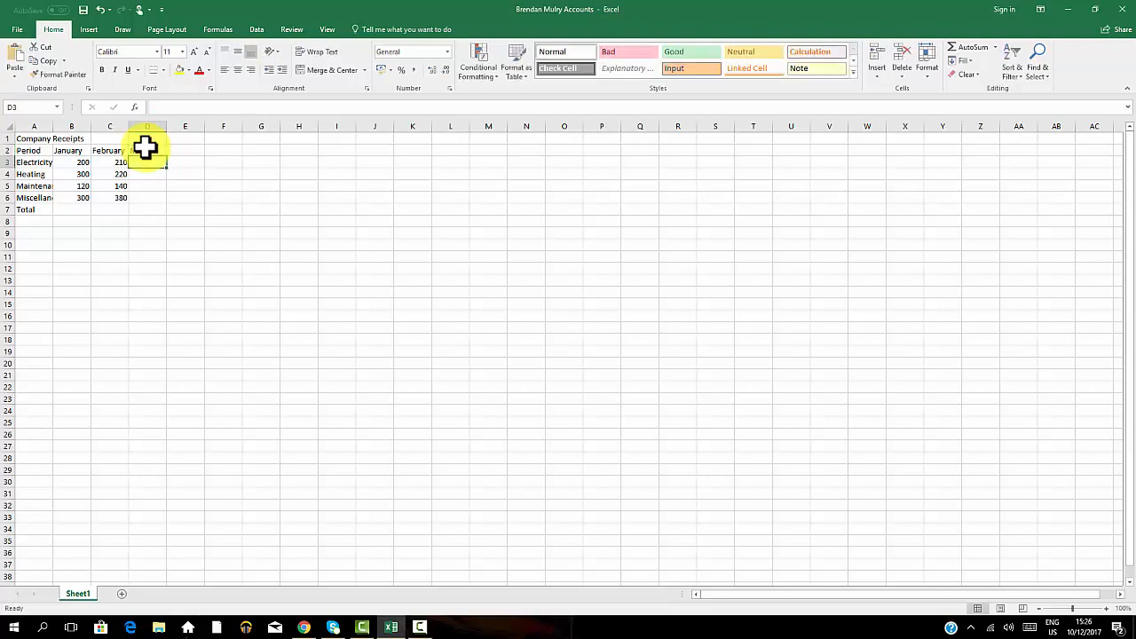
type("15")
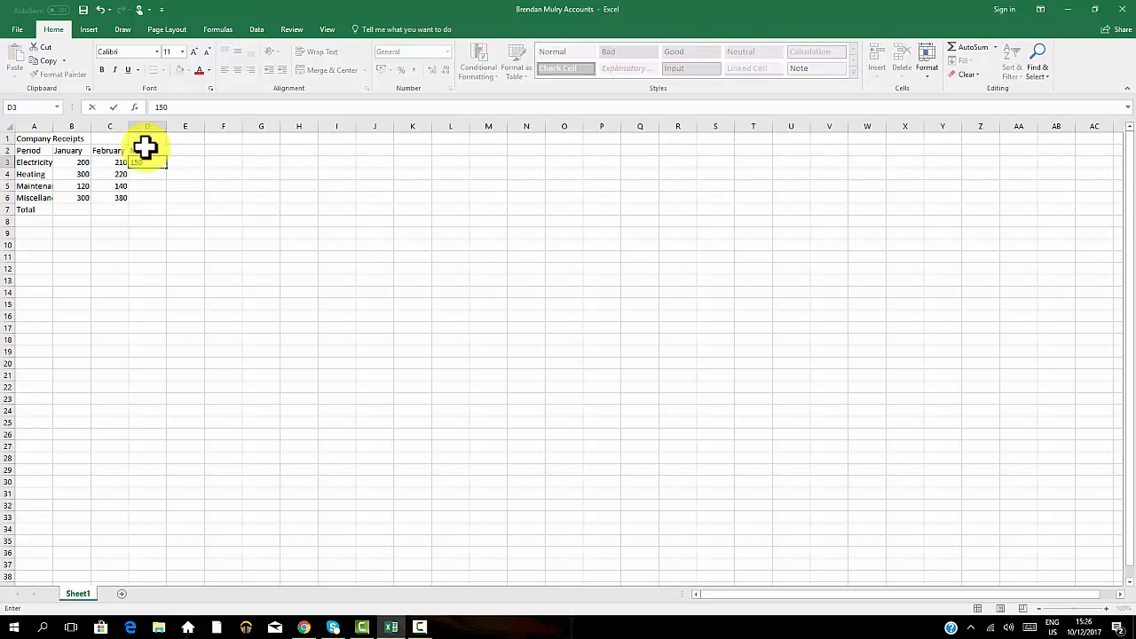
type("0")
key("Return")
type("200")
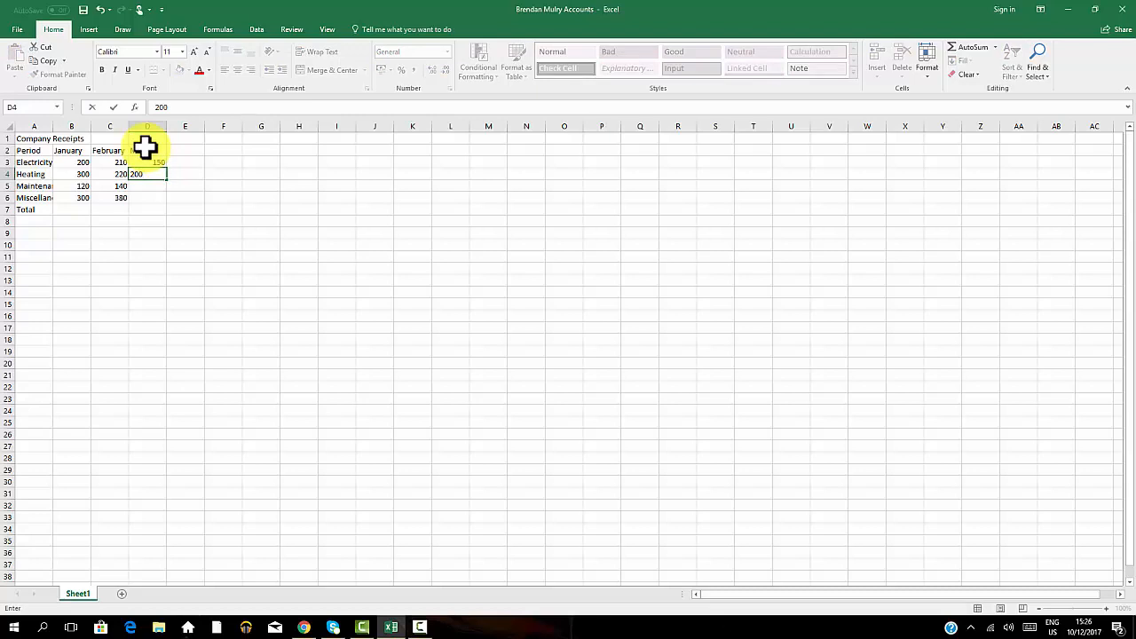
key("Return")
type("160")
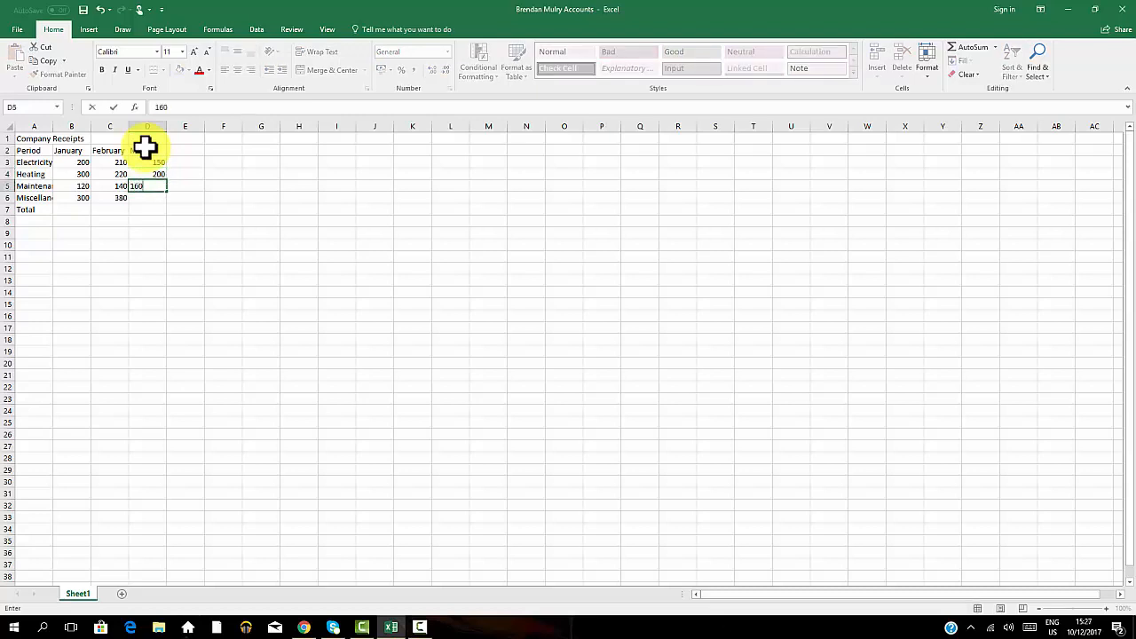
key("Return")
type("310")
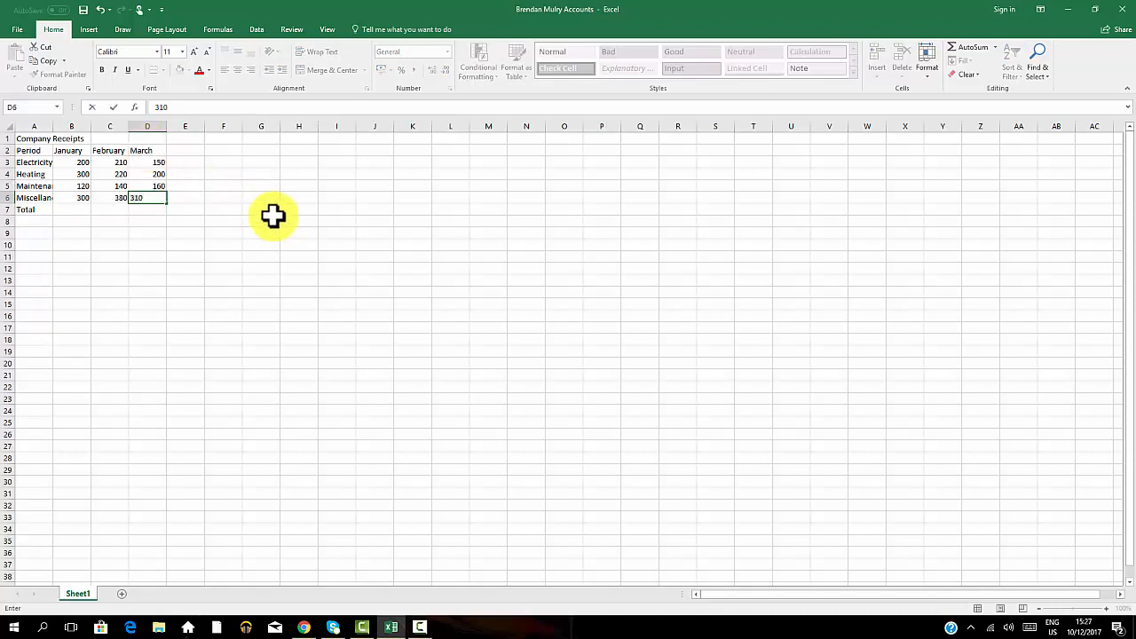
left_click(186, 149)
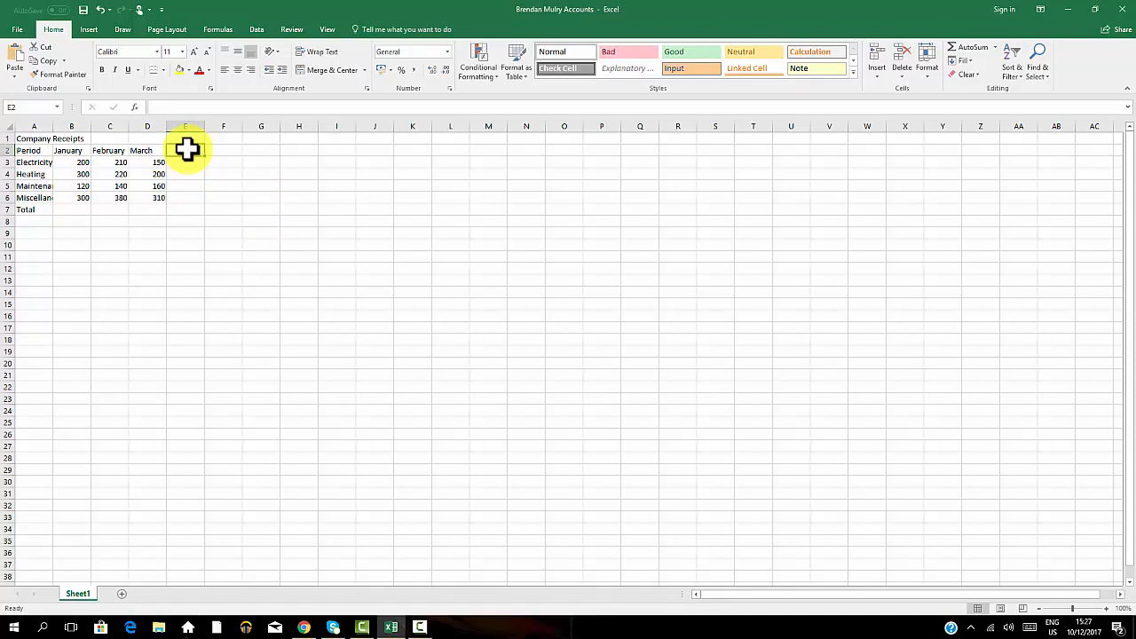
Add the Average heading in E2 and italicize the whole row 2 of period headings.
type("Average")
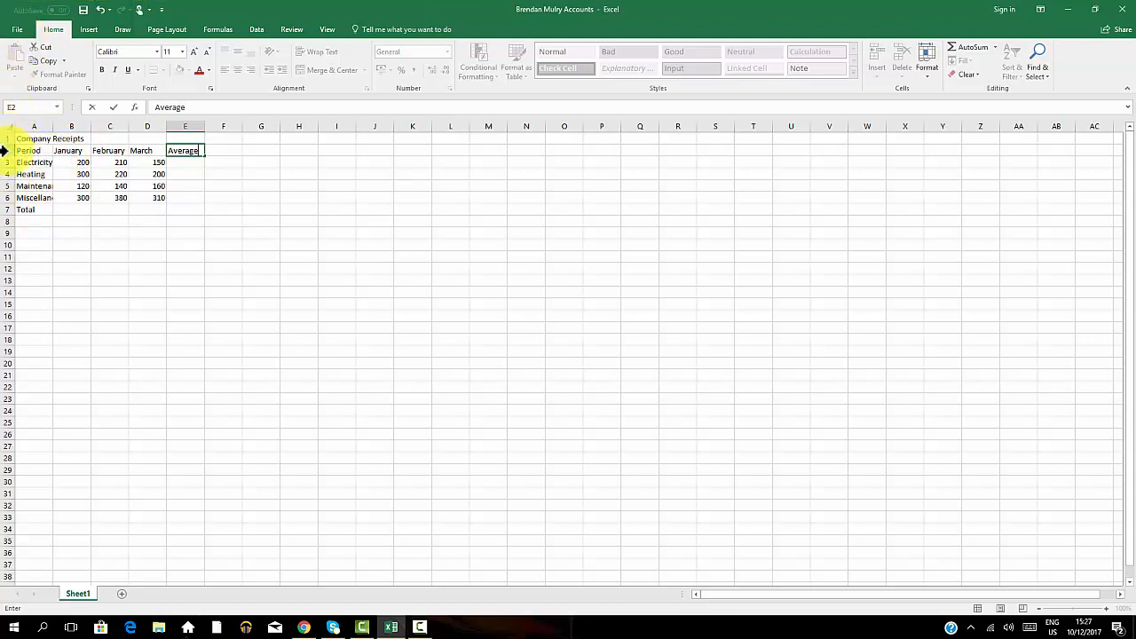
left_click(5, 151)
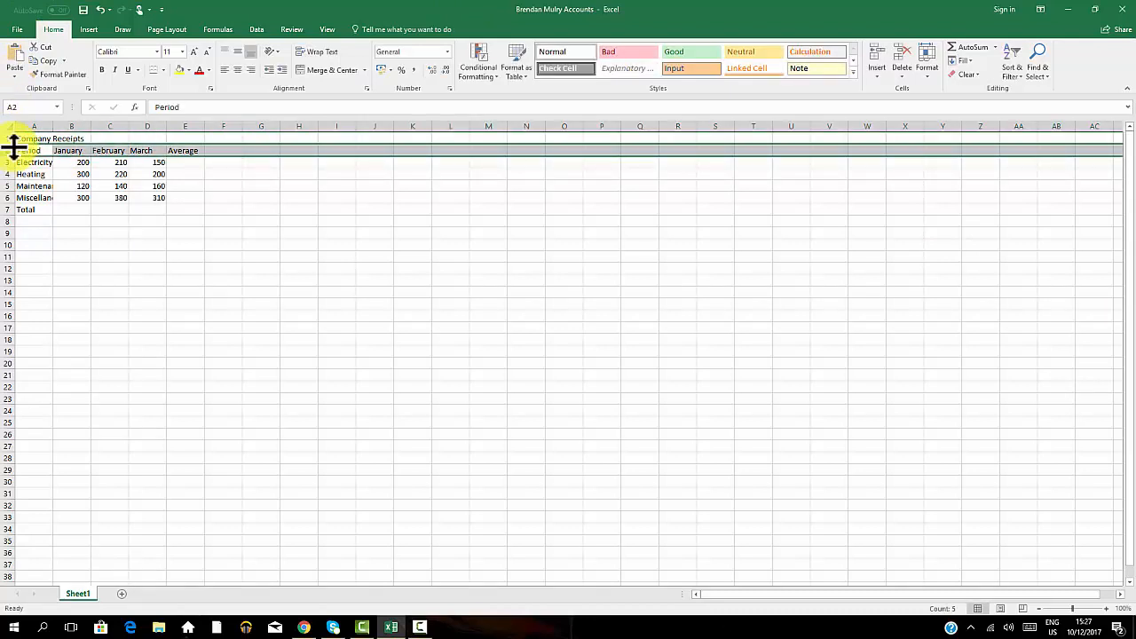
left_click(116, 66)
left_click(285, 221)
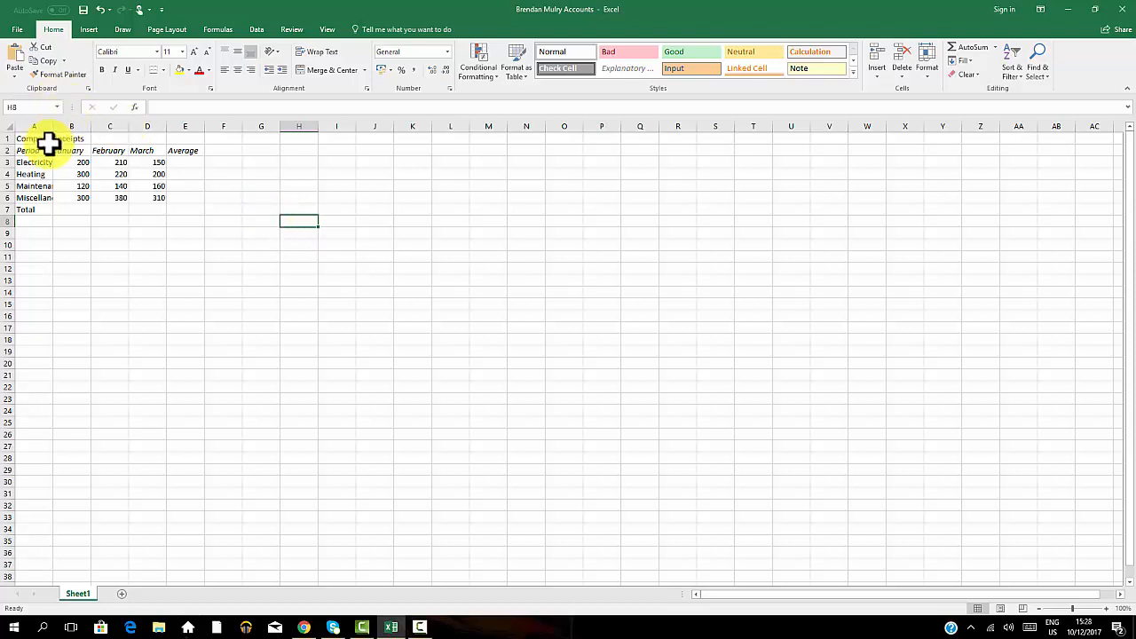
Widen column A so the full row labels fit.
left_click(149, 161)
left_click(298, 163)
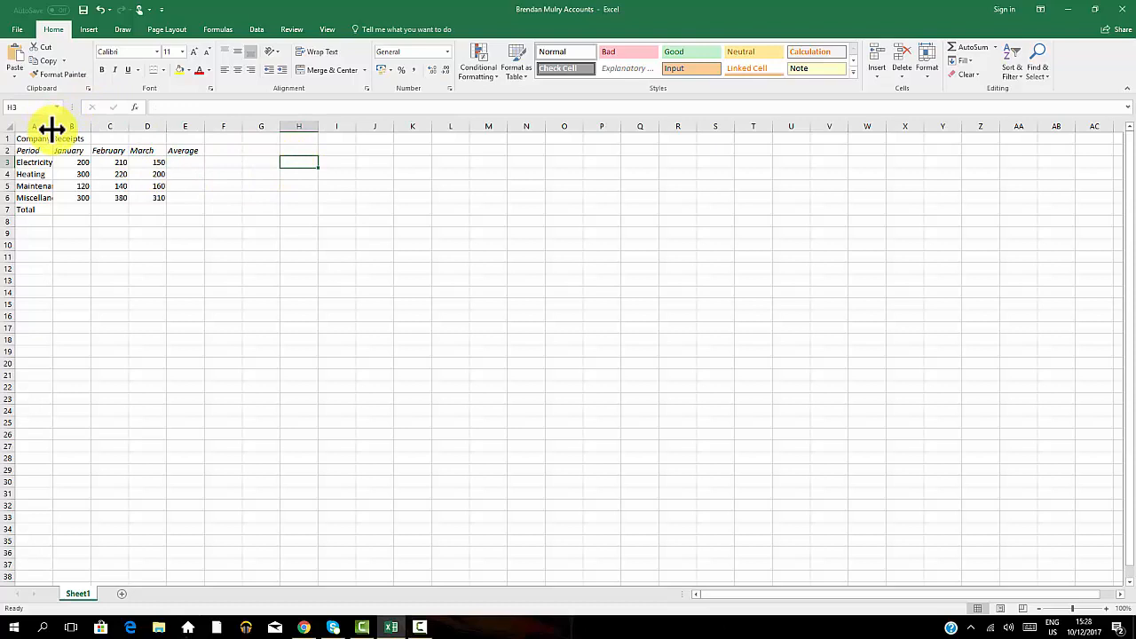
left_click_drag(51, 130, 85, 130)
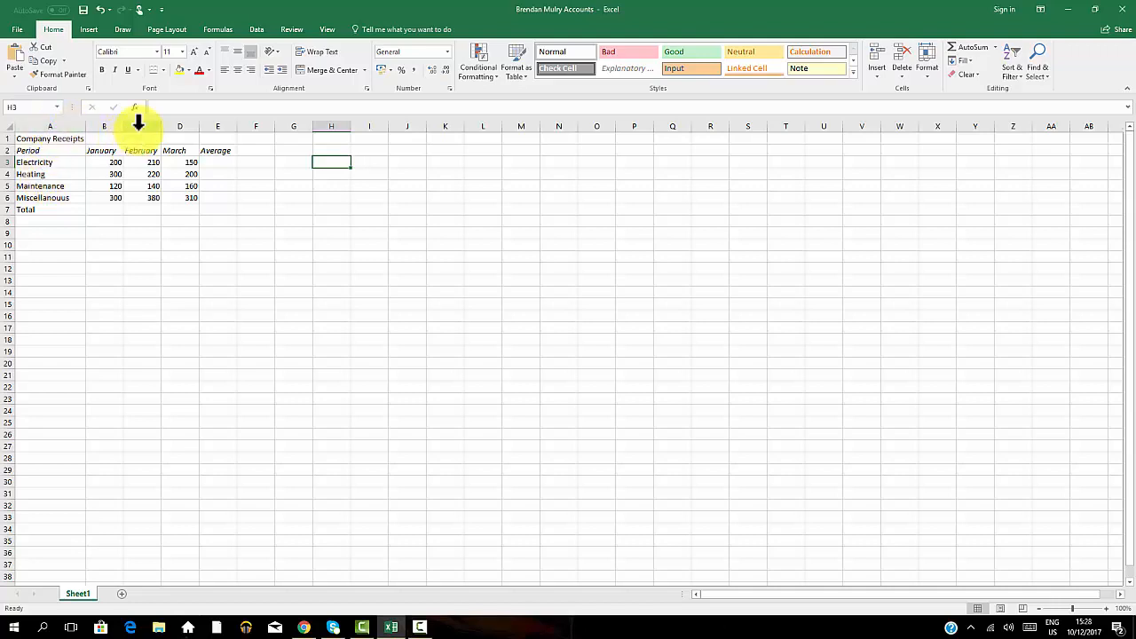
Change February's Maintenance amount in C5 to 123.
left_click(141, 187)
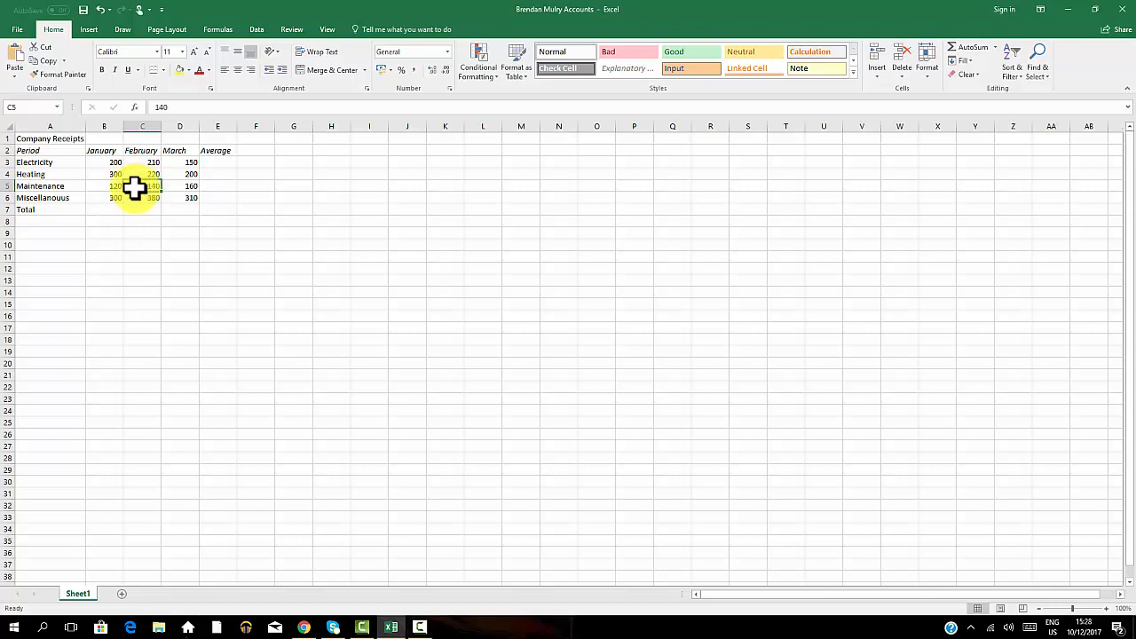
type("123")
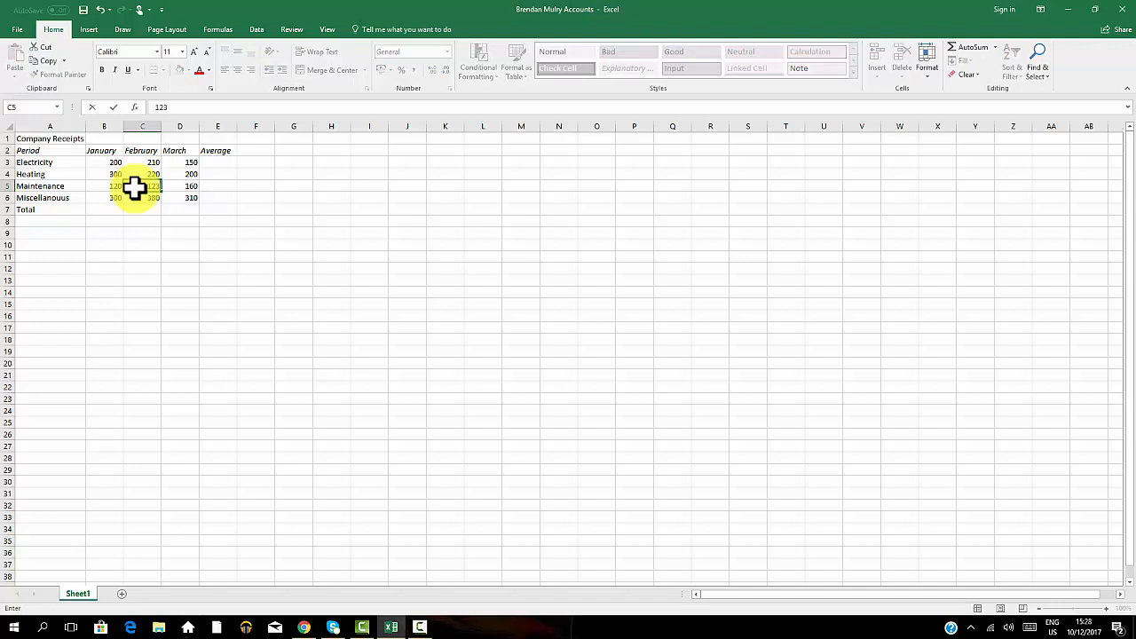
left_click(269, 207)
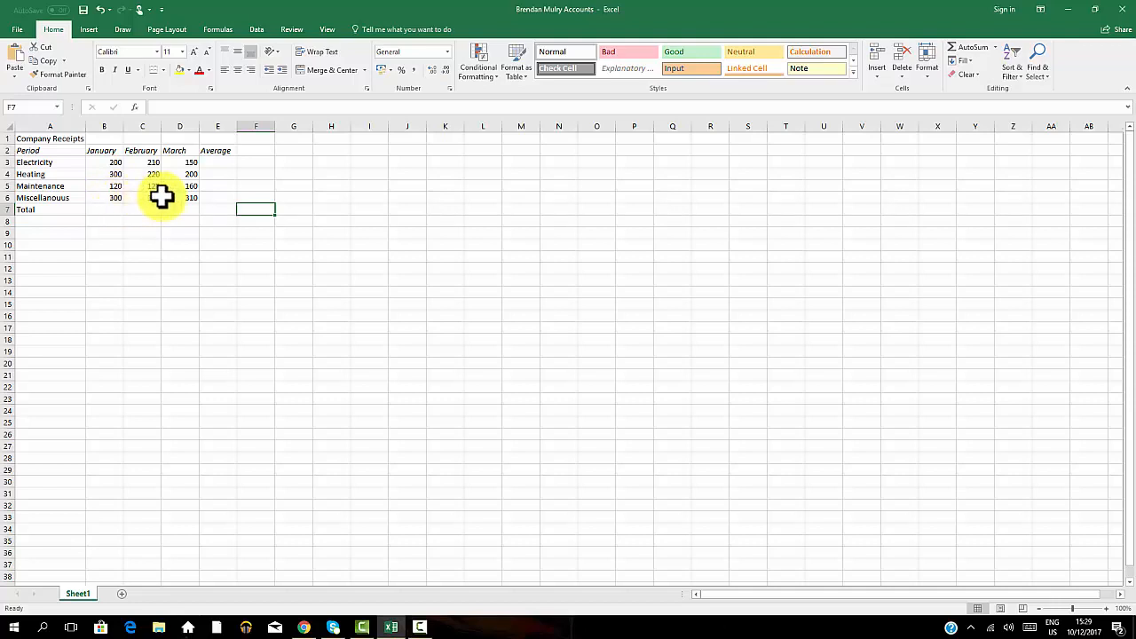
Total the January amounts in B7 with a SUM formula over B3:B6.
left_click(103, 209)
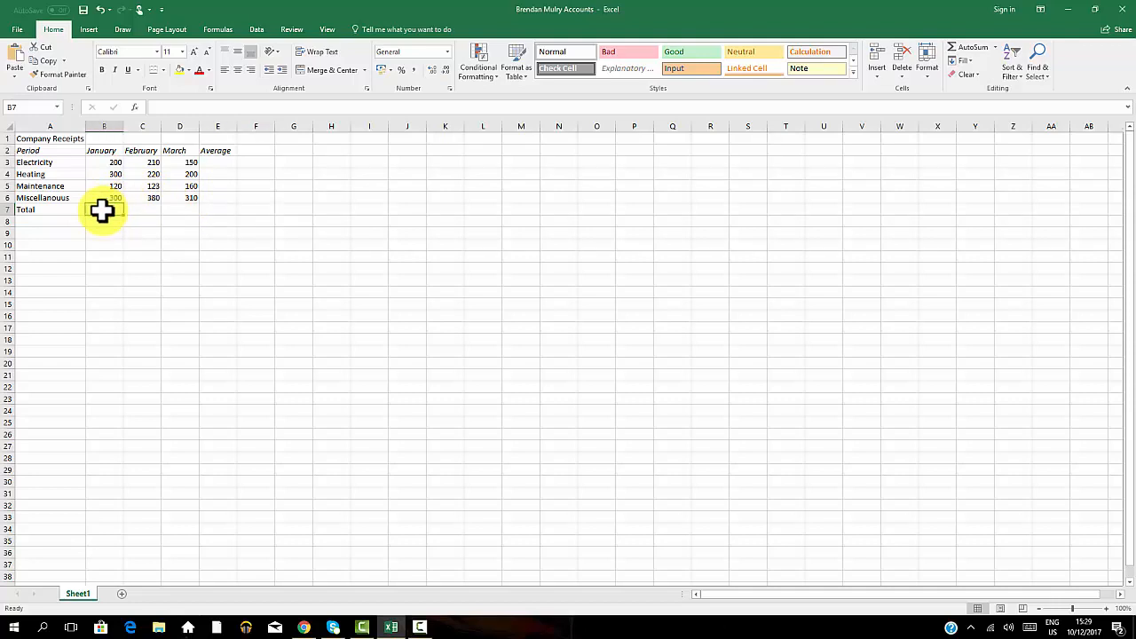
type("=")
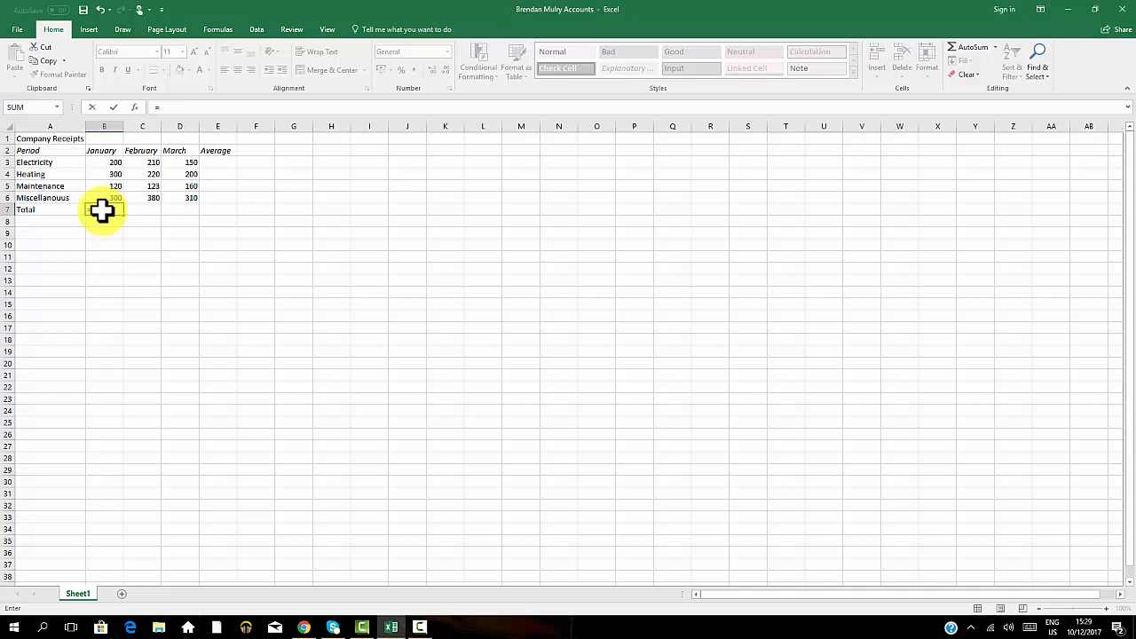
type("Su")
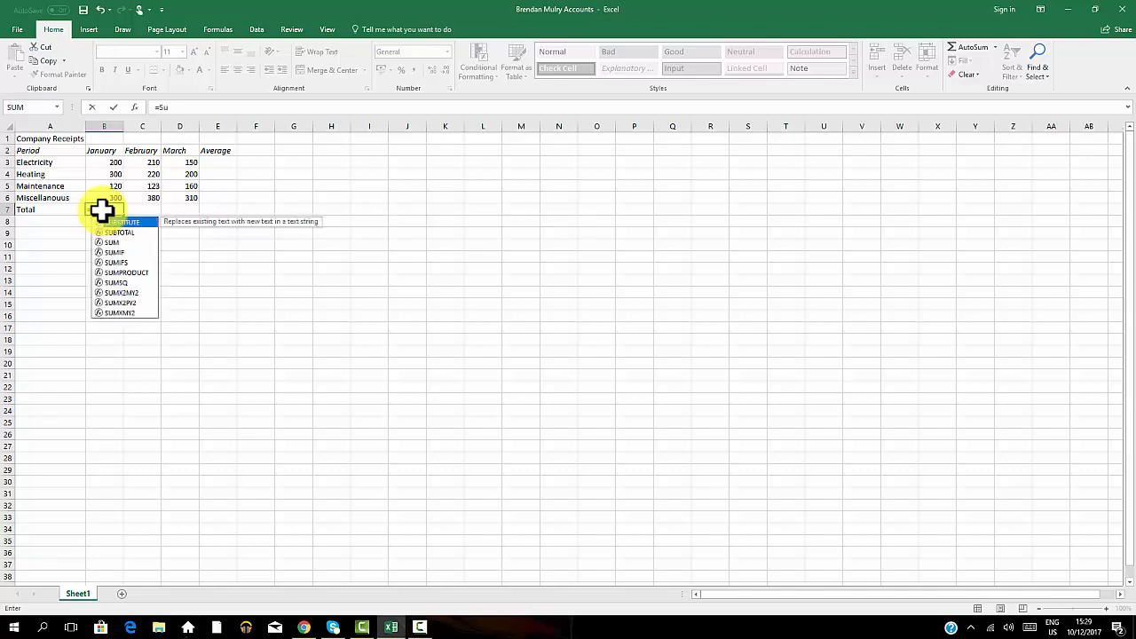
type("m")
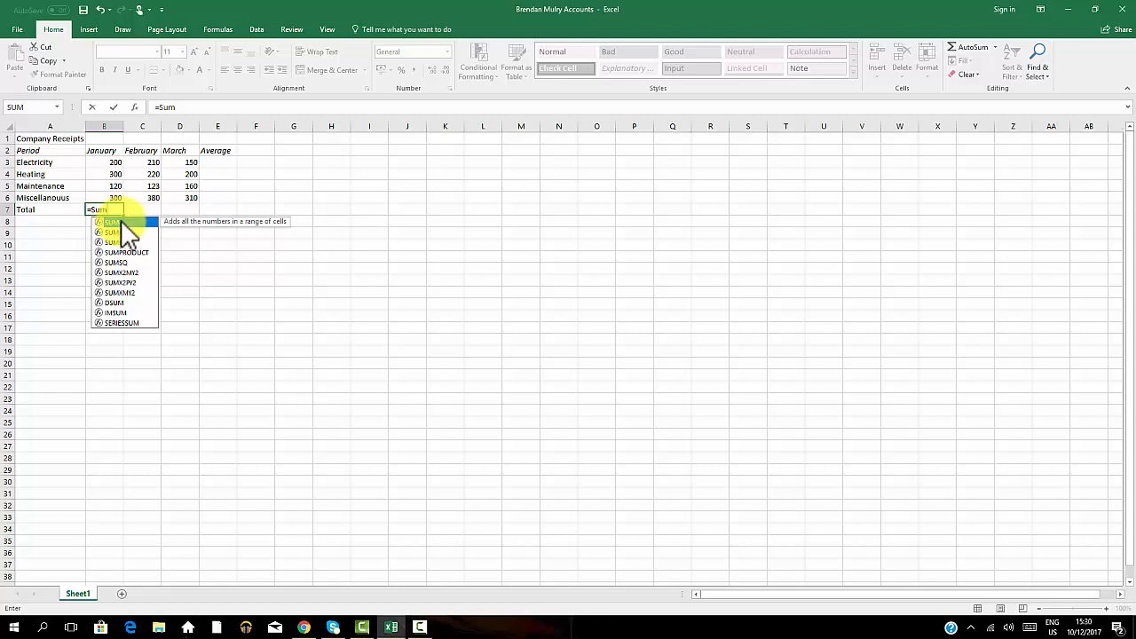
left_click(111, 211)
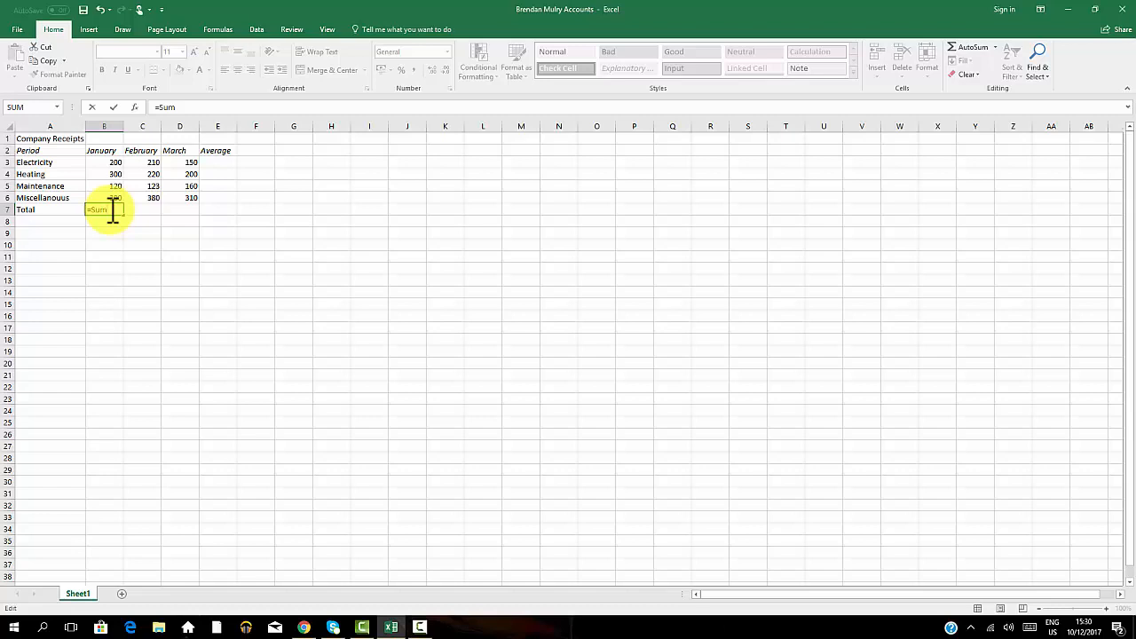
type("(")
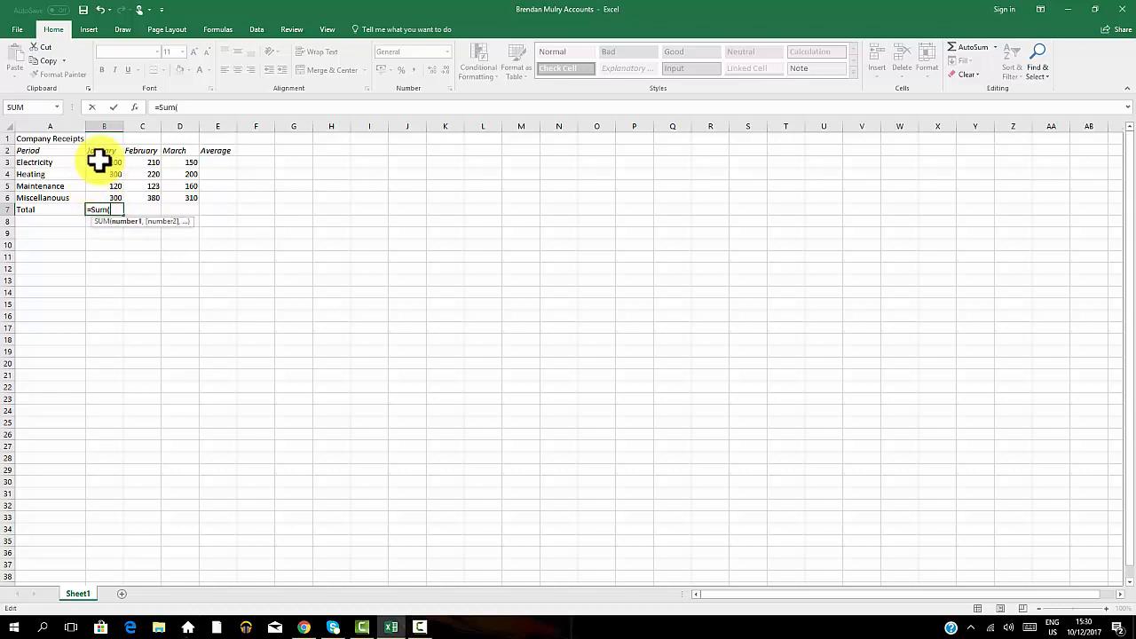
left_click_drag(99, 161, 106, 199)
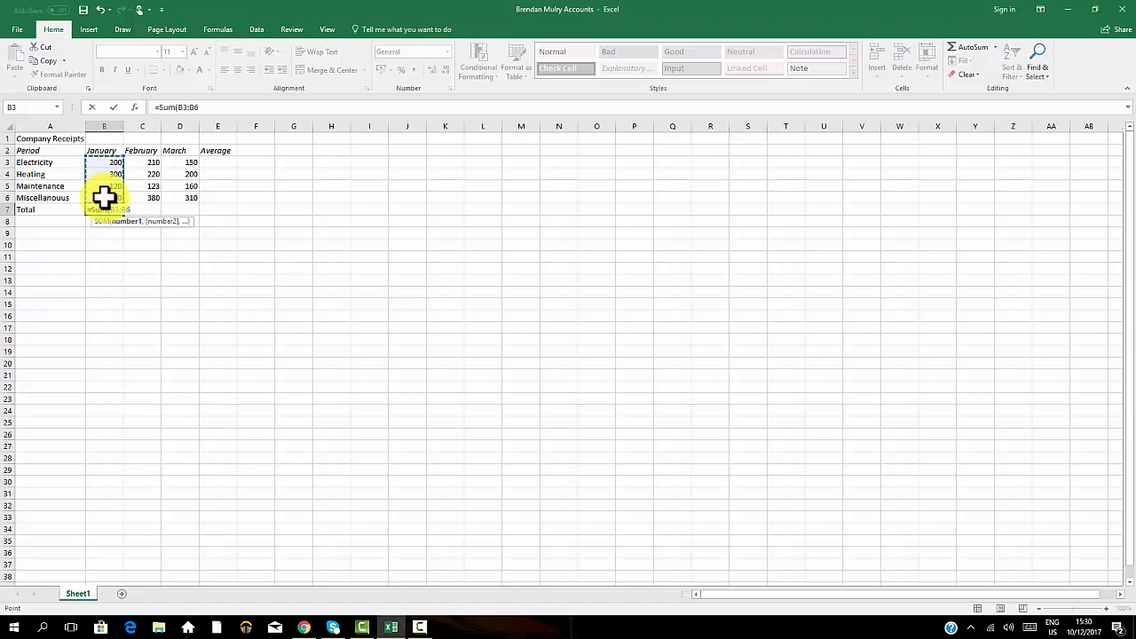
type(")")
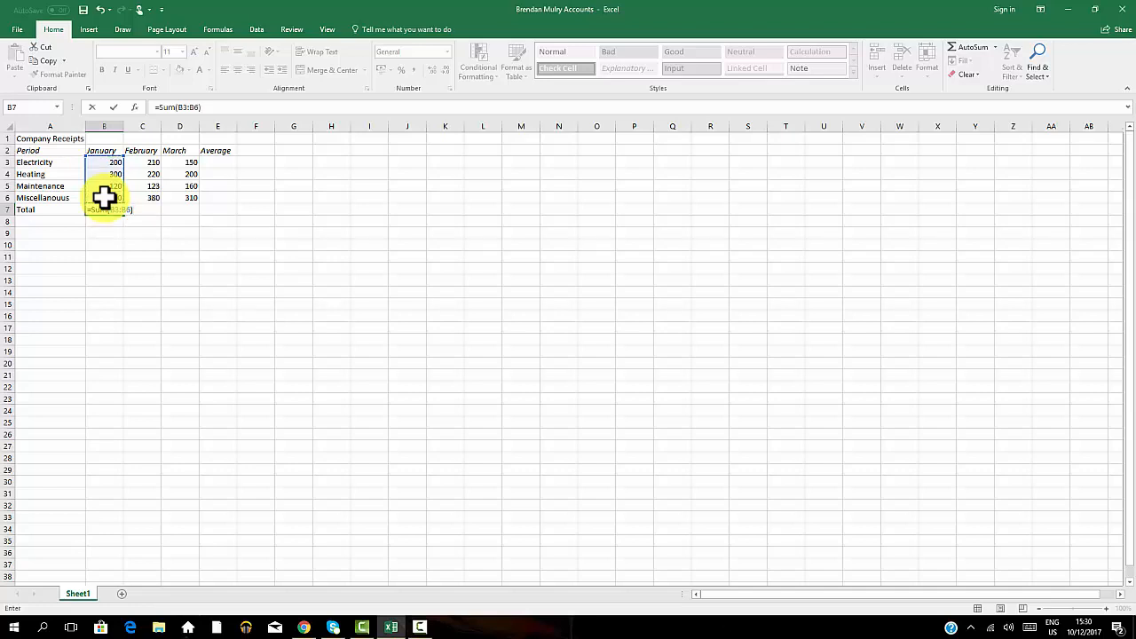
key("Return")
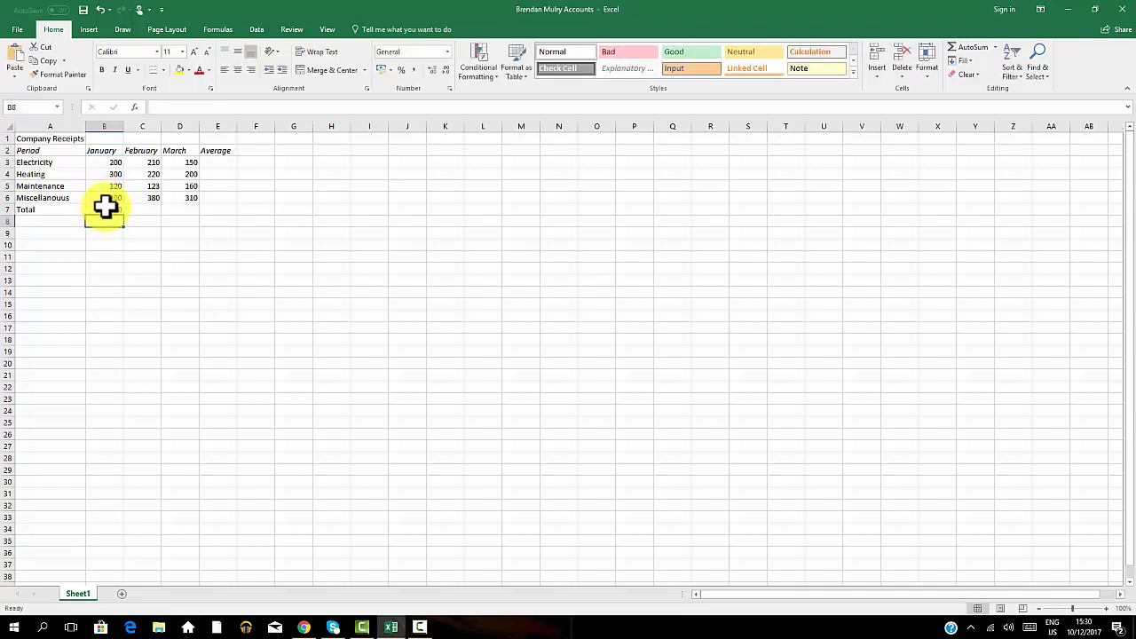
left_click(105, 208)
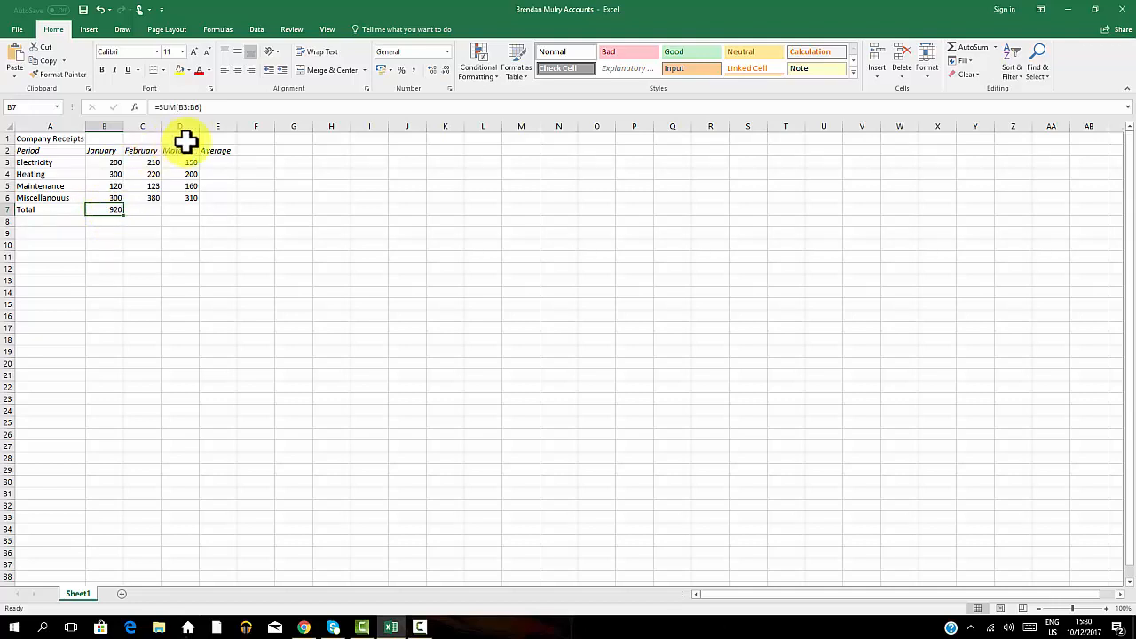
Use AutoSum on the March amounts D3:D6 to put their total in D7.
left_click(189, 162)
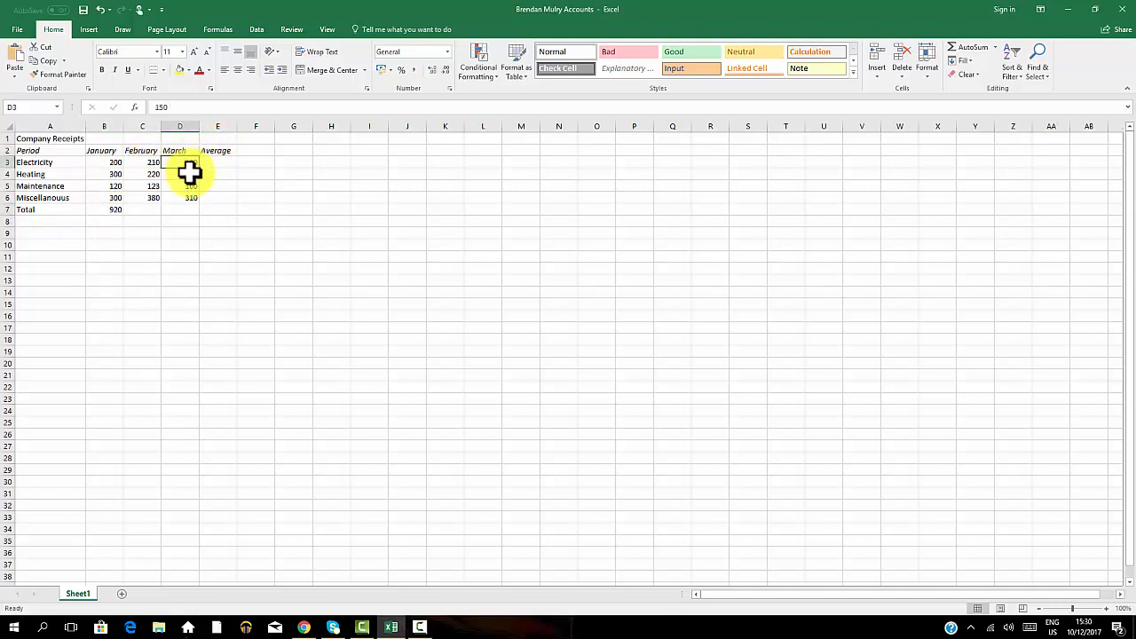
left_click_drag(189, 174, 189, 199)
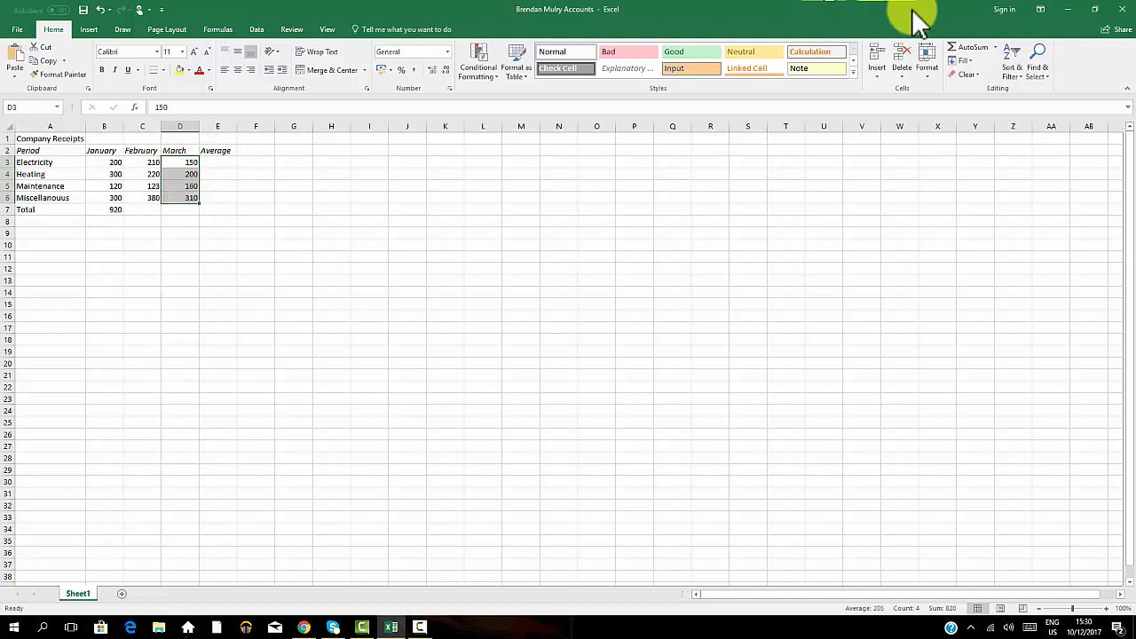
left_click(996, 47)
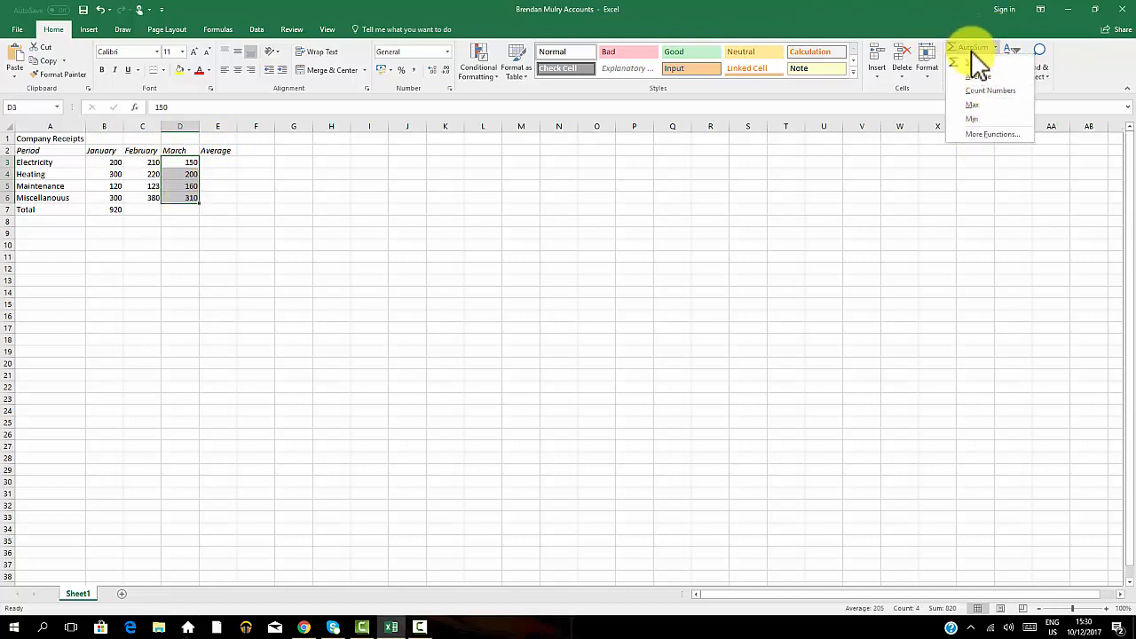
left_click(973, 62)
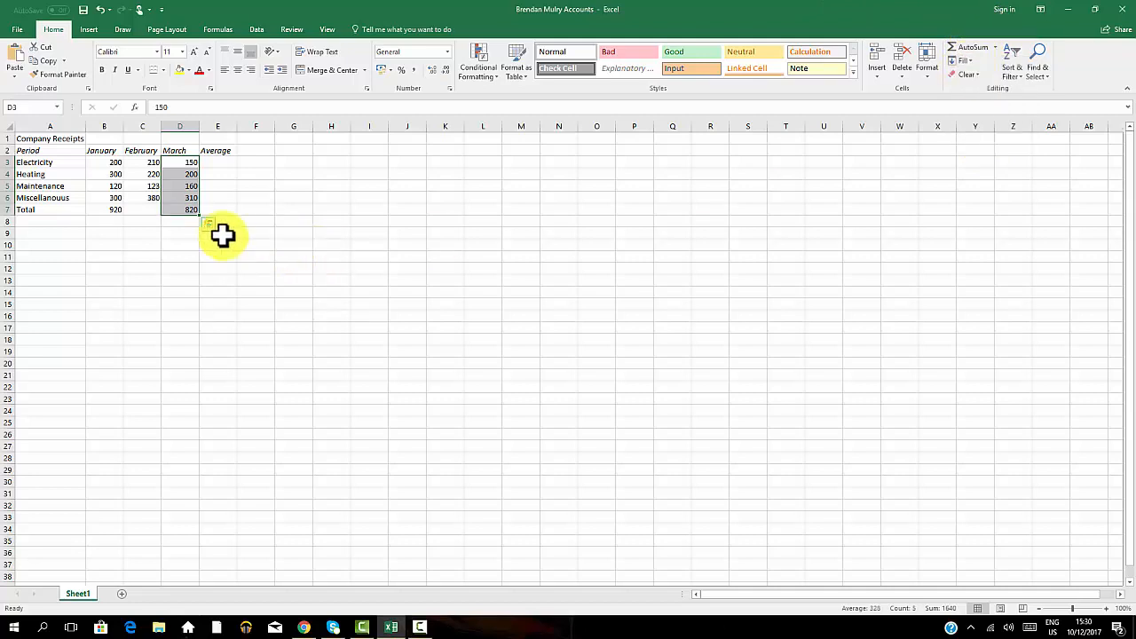
left_click(176, 210)
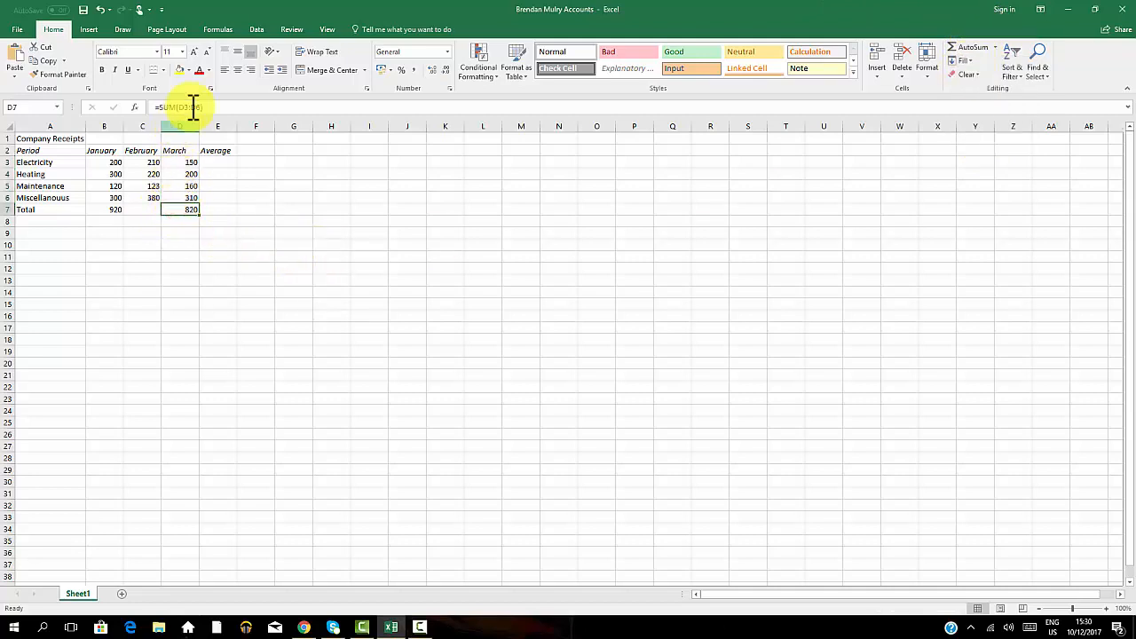
Examine the monthly total formulas in row 7 and the AutoSum function options.
left_click(100, 211)
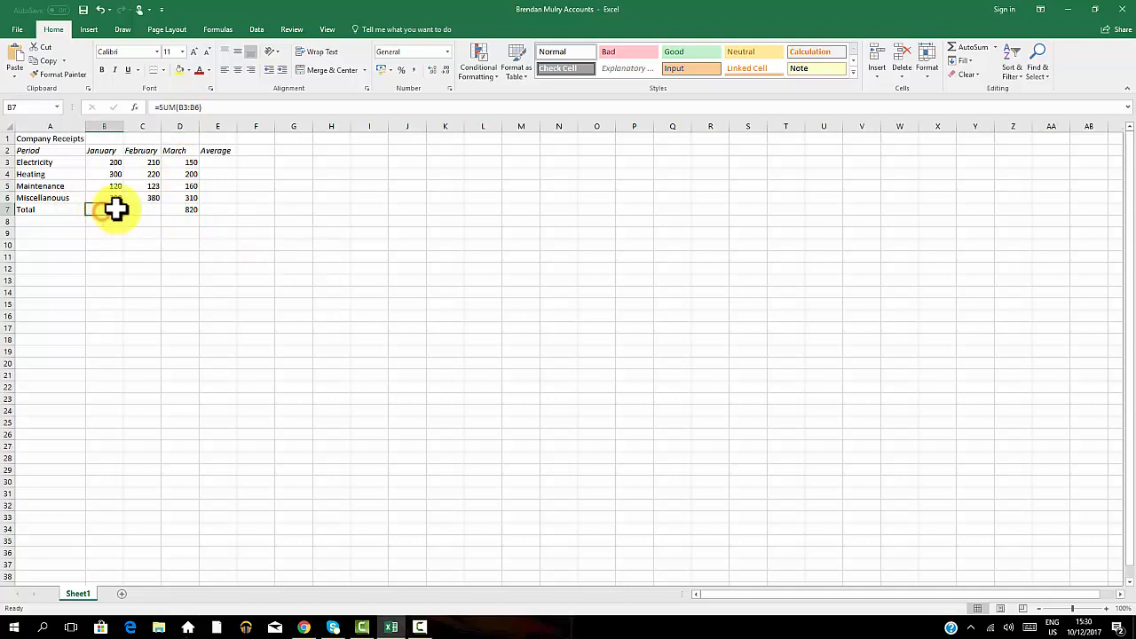
left_click(192, 210)
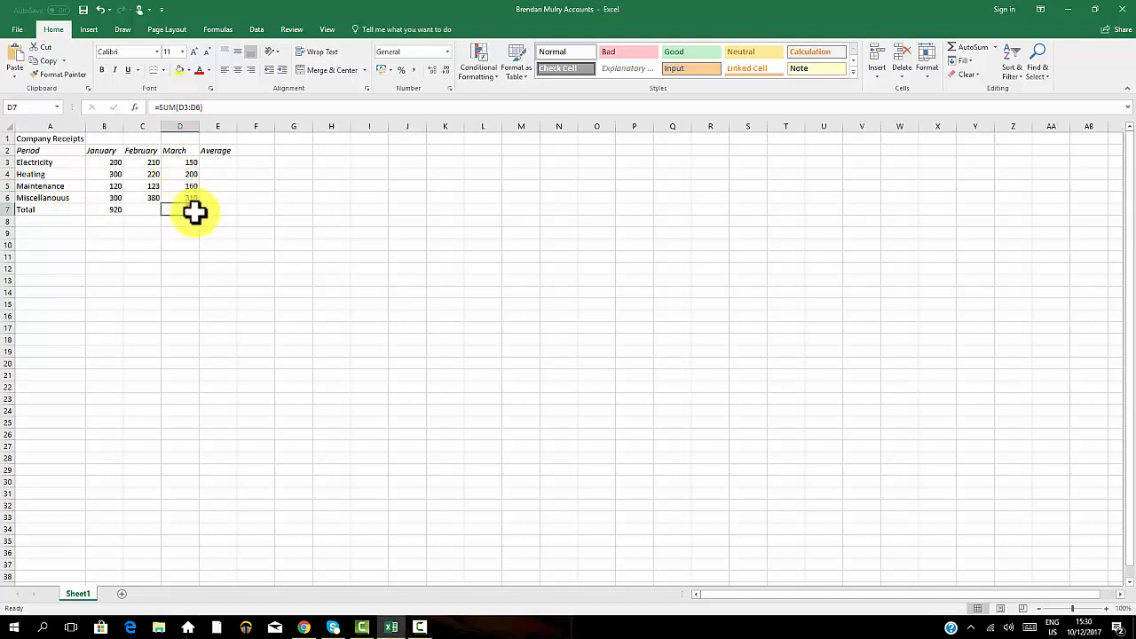
left_click(996, 47)
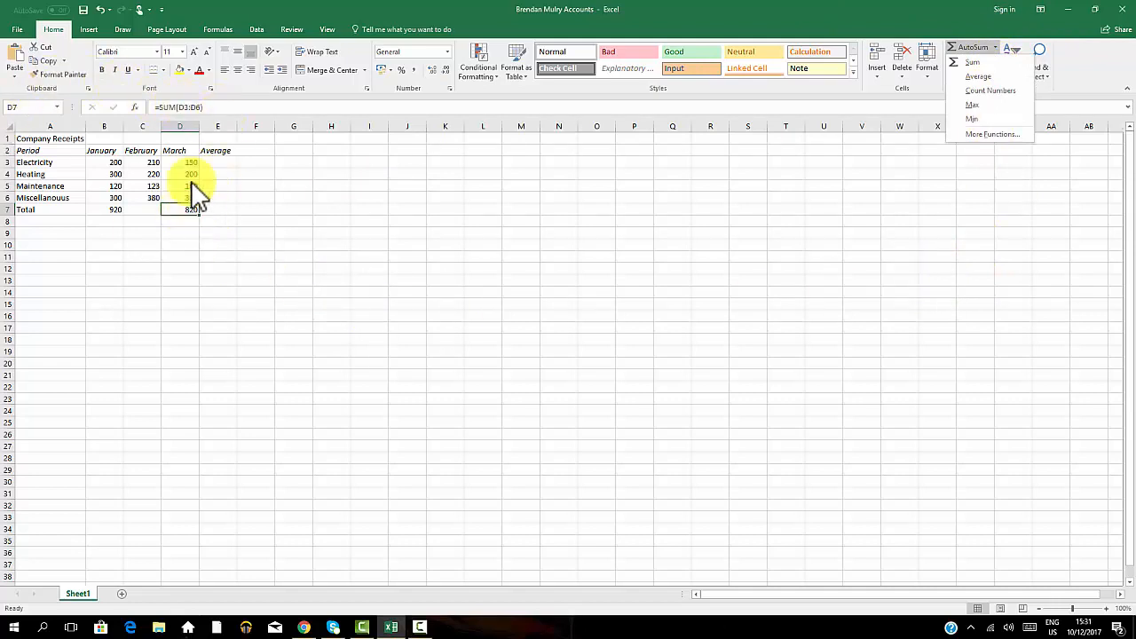
left_click(205, 105)
left_click_drag(206, 107, 141, 110)
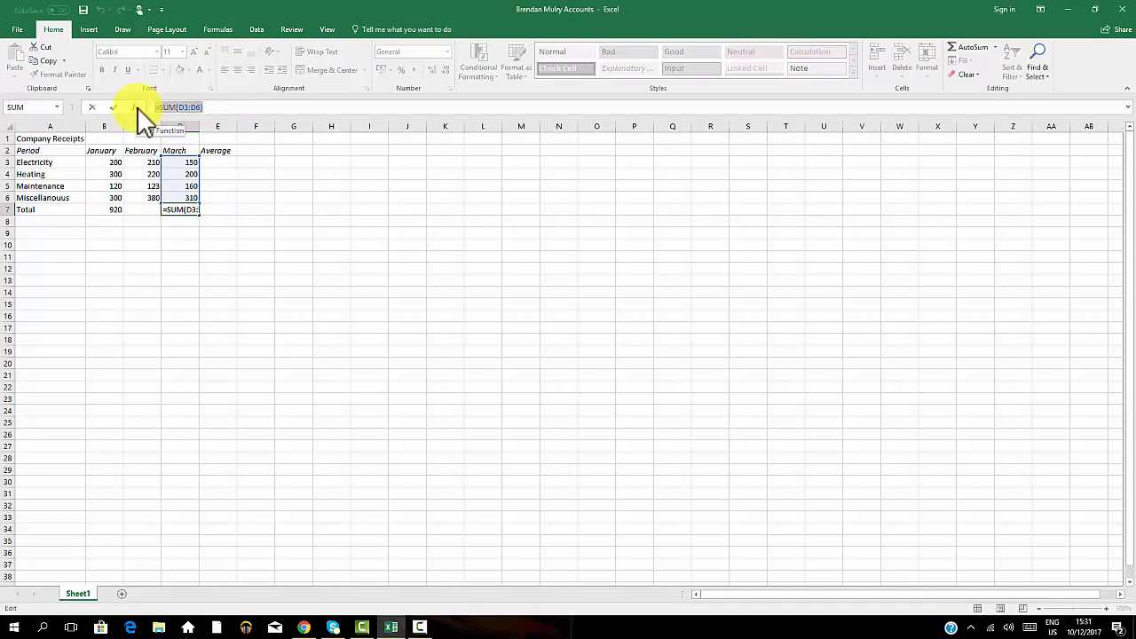
key("Escape")
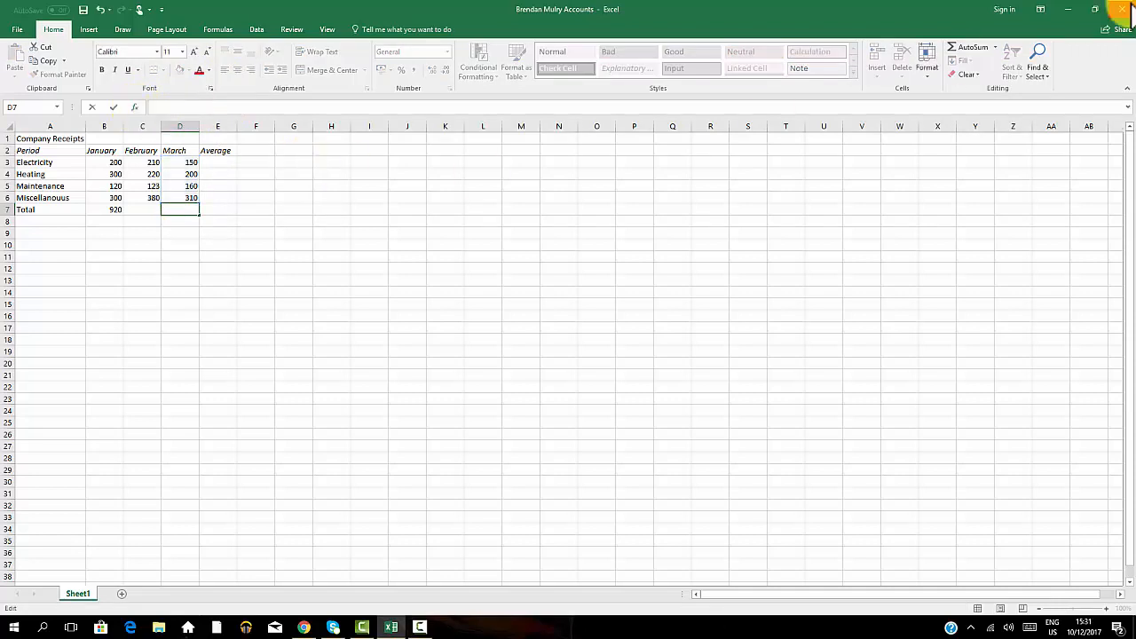
left_click(995, 47)
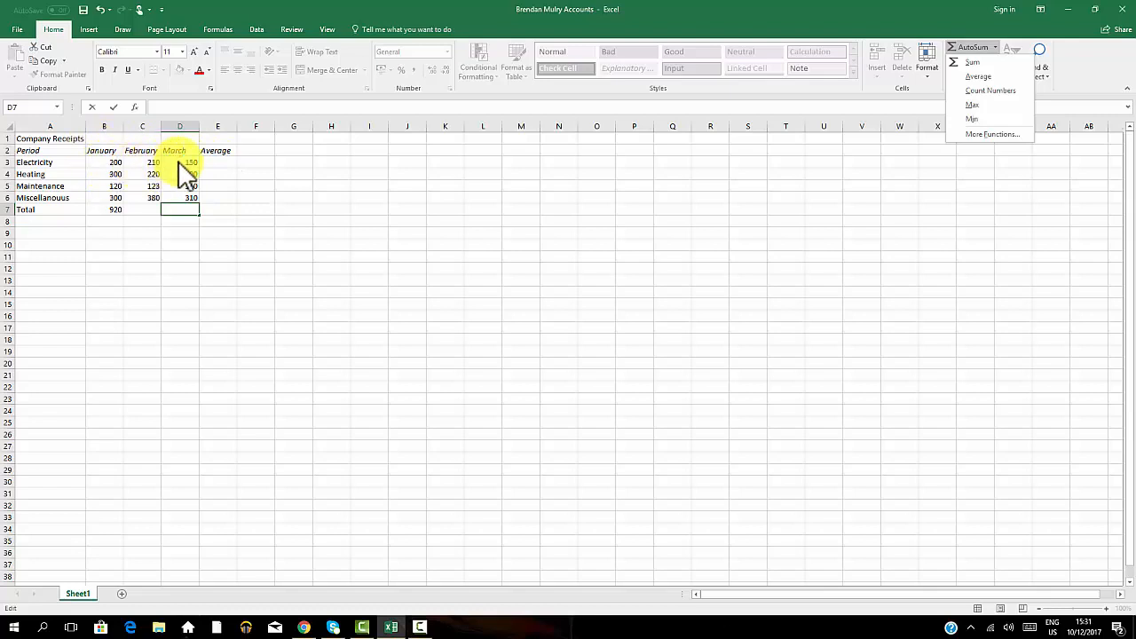
left_click(120, 173)
left_click(255, 163)
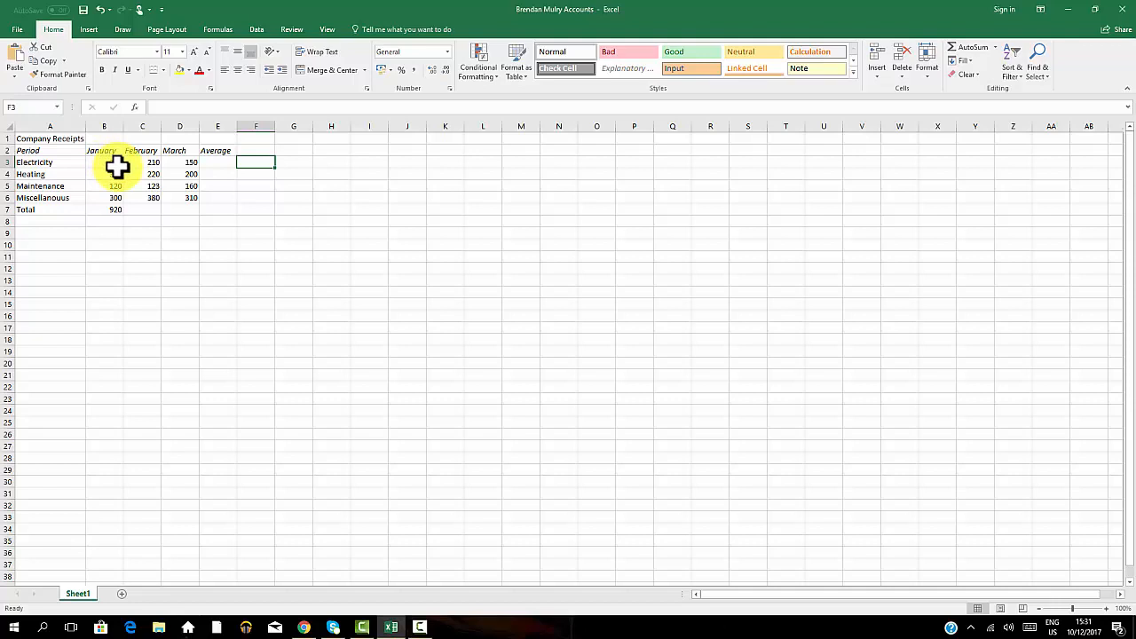
Enter an AVERAGE formula in E3 averaging Electricity's January to March amounts B3:D3.
left_click(187, 164)
left_click(116, 162)
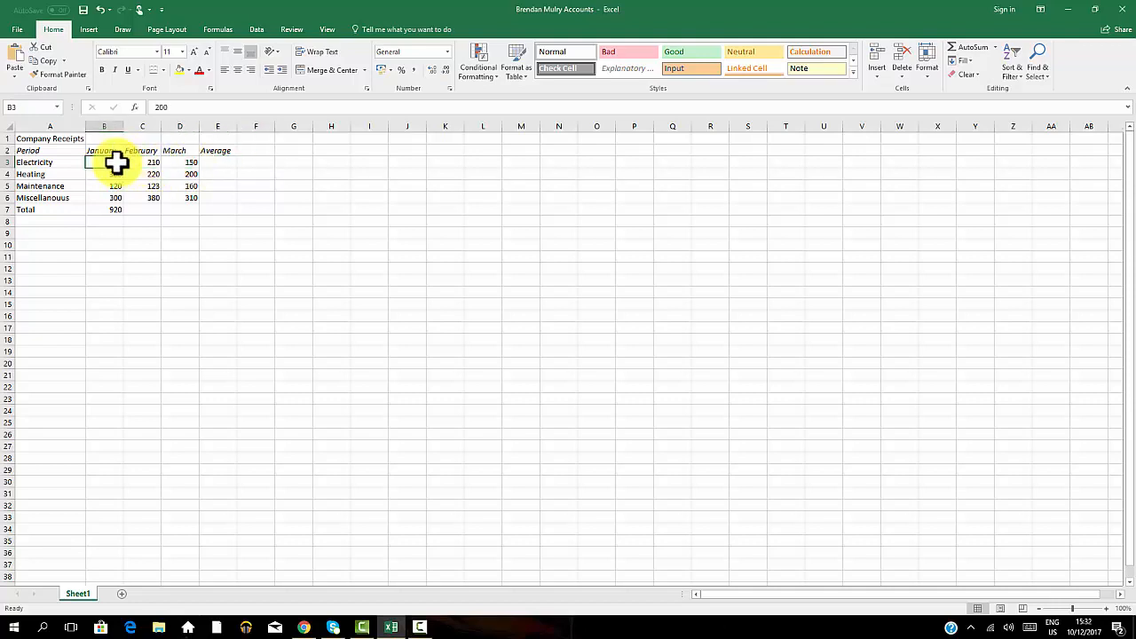
left_click(193, 165)
left_click(211, 164)
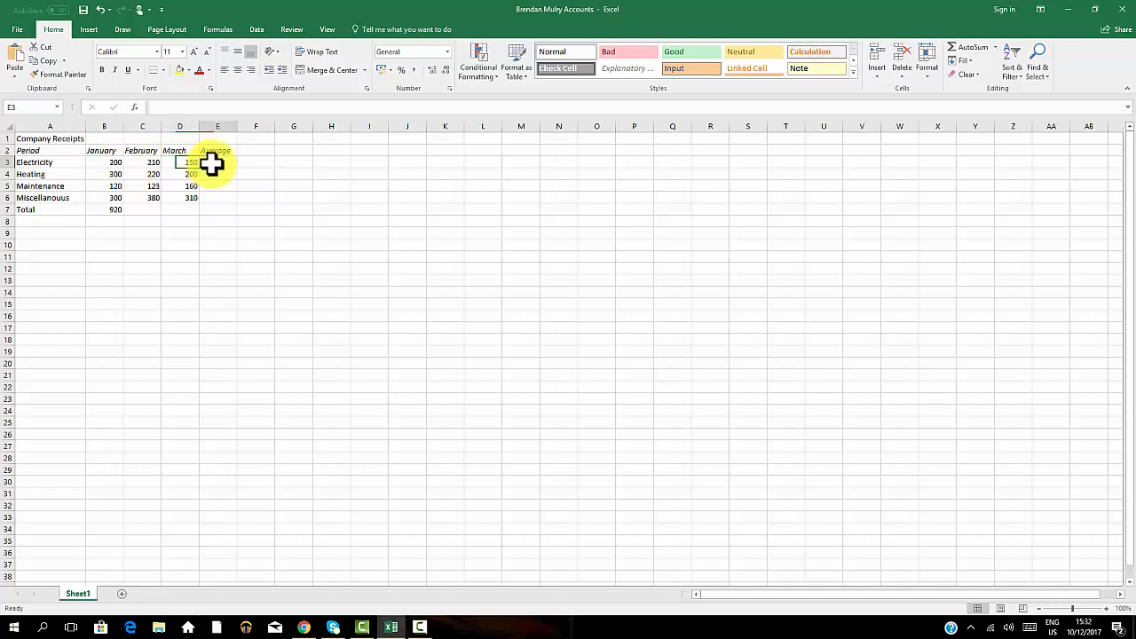
type("=")
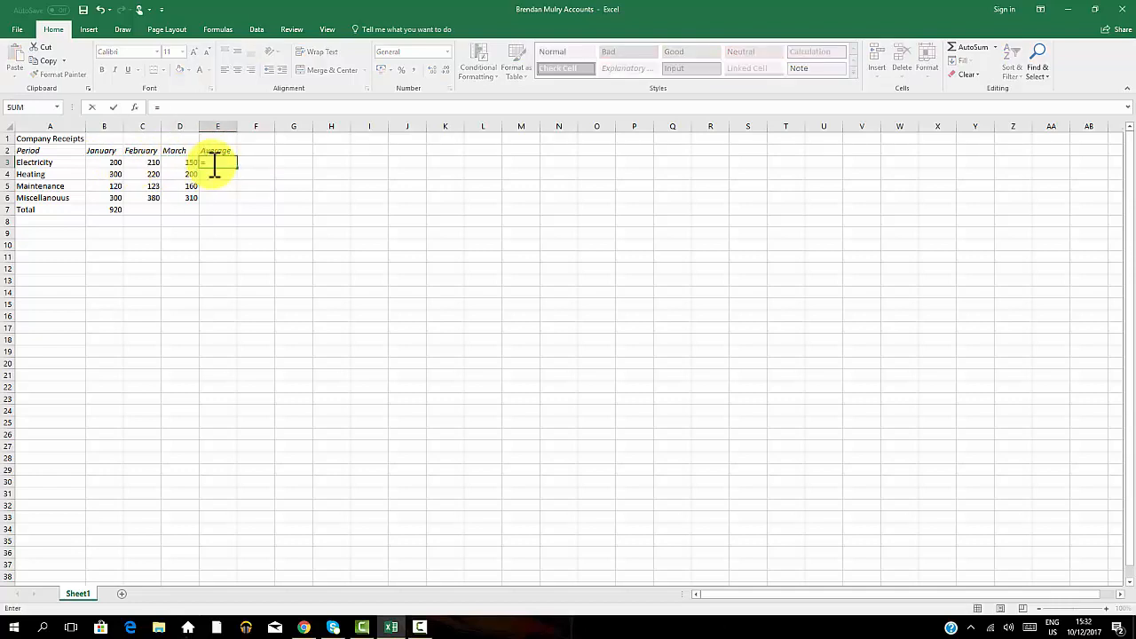
type("Average")
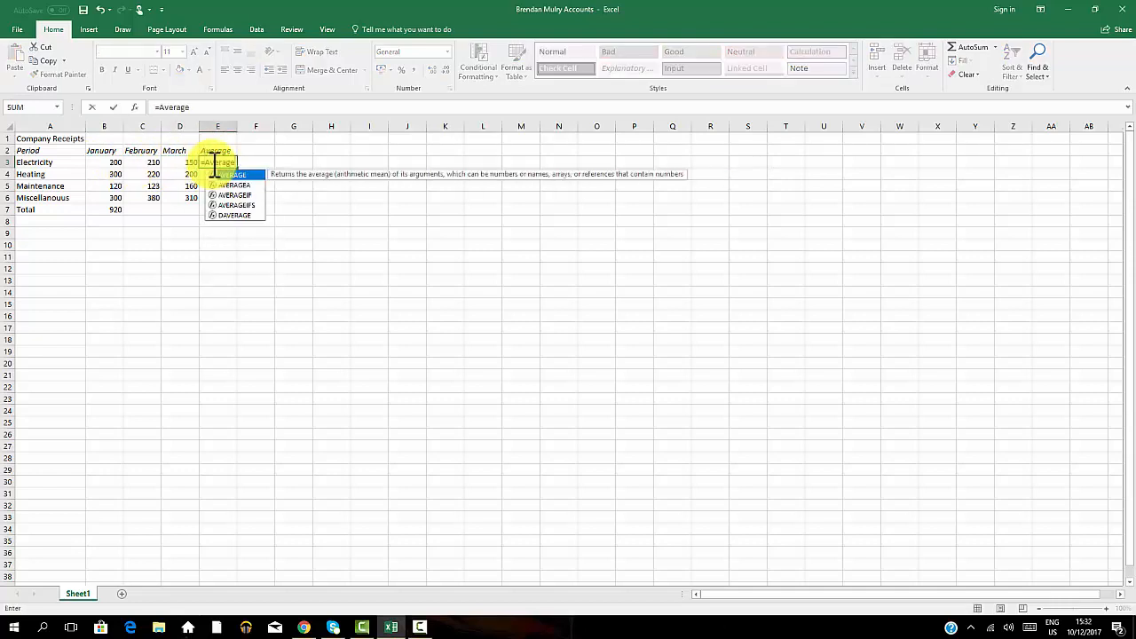
left_click(196, 106)
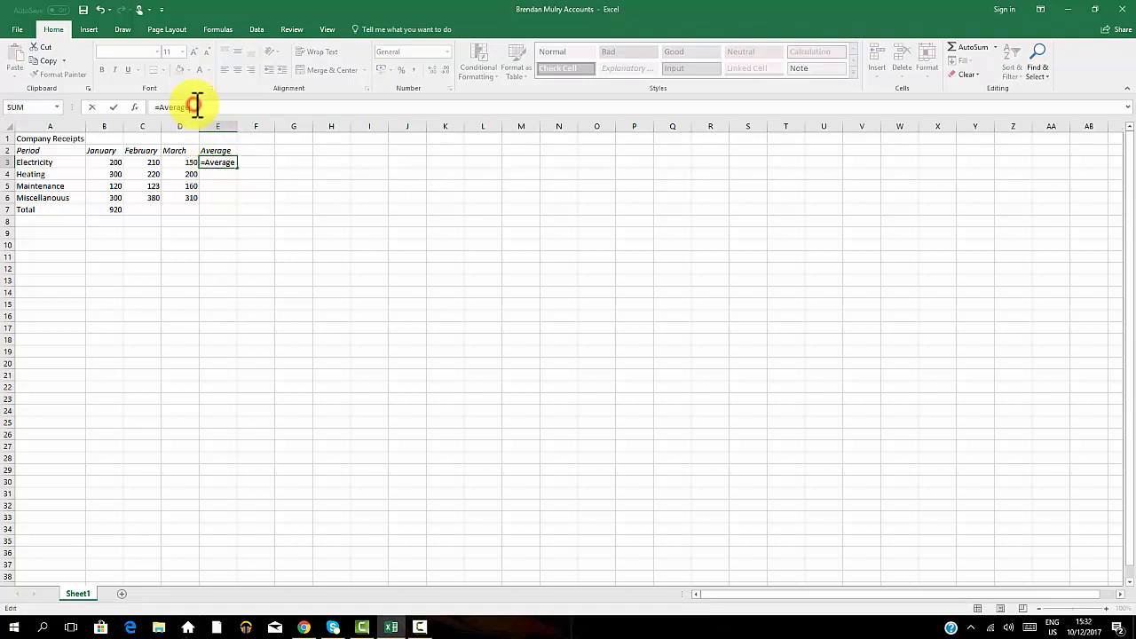
type("(")
left_click_drag(108, 165, 183, 162)
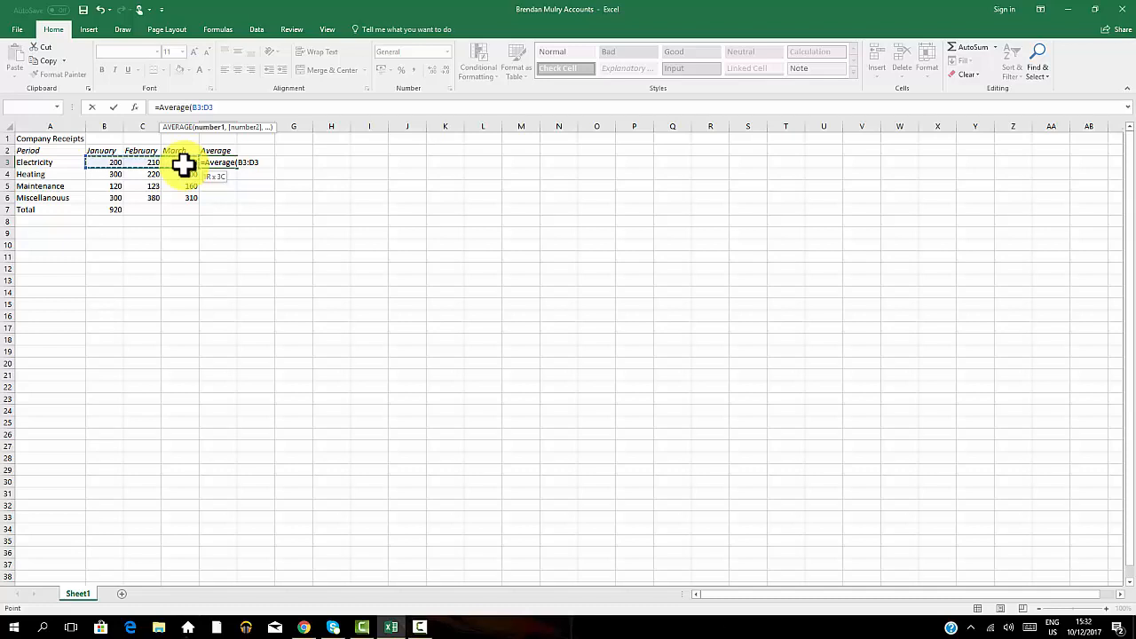
left_click_drag(182, 163, 184, 160)
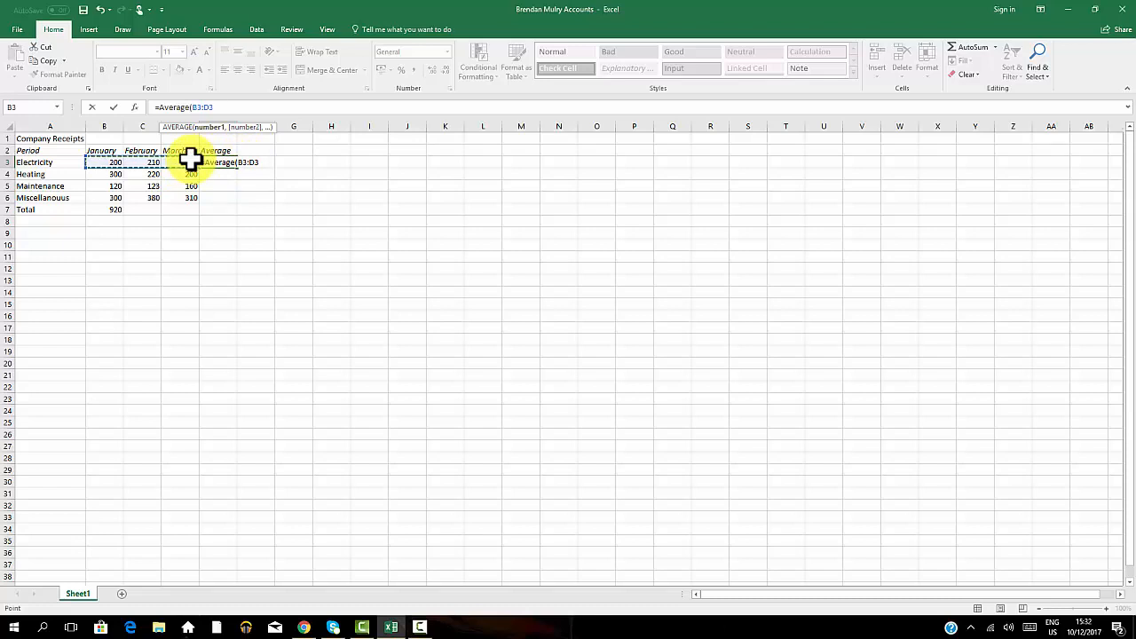
left_click(221, 107)
type(")")
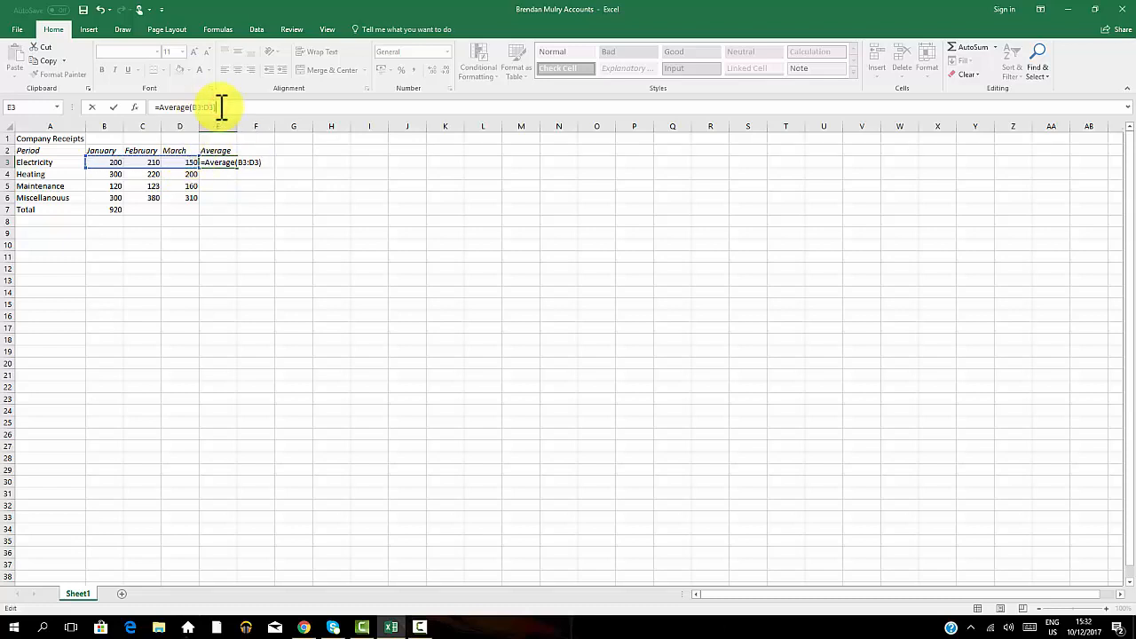
key("Return")
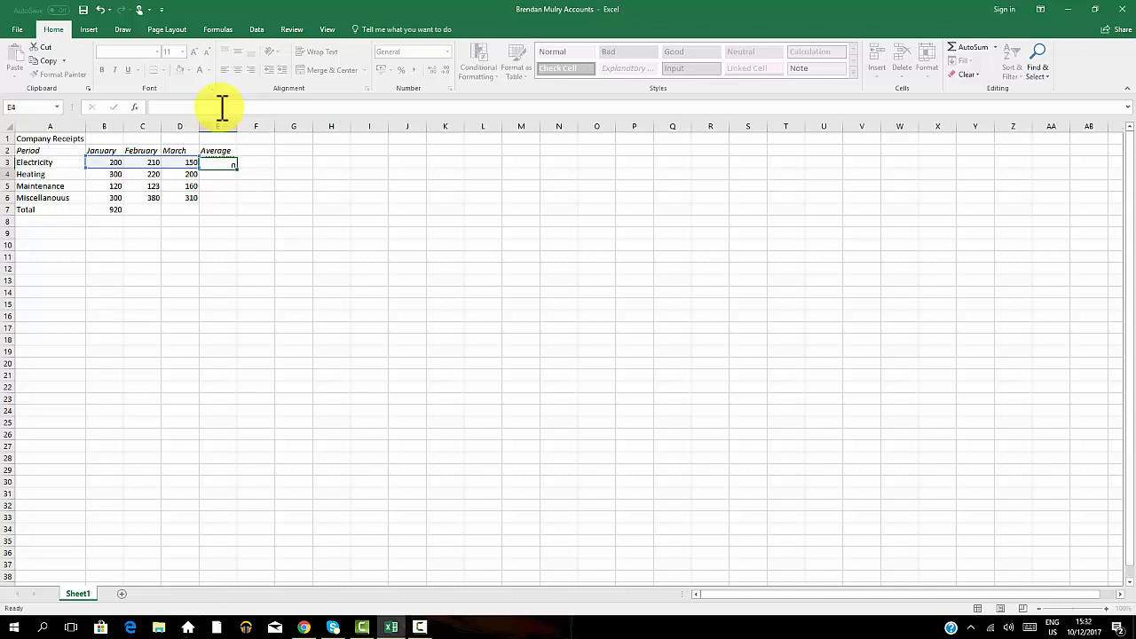
Fill the January SUM formula from B7 across to C7 and D7 for February and March totals.
left_click(334, 182)
left_click(224, 163)
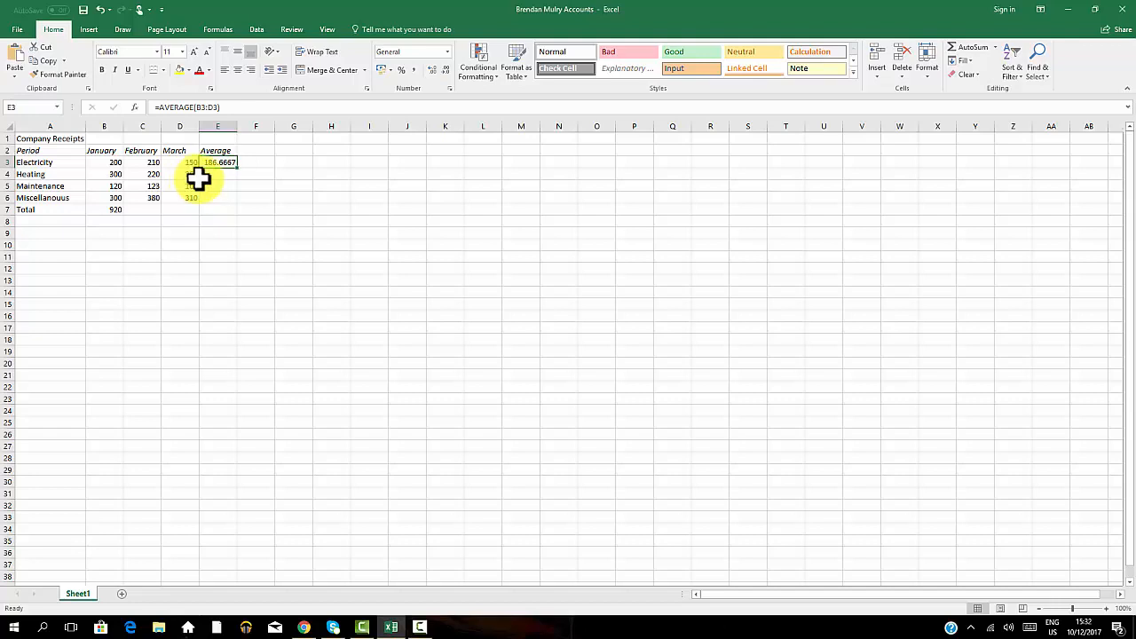
left_click(115, 210)
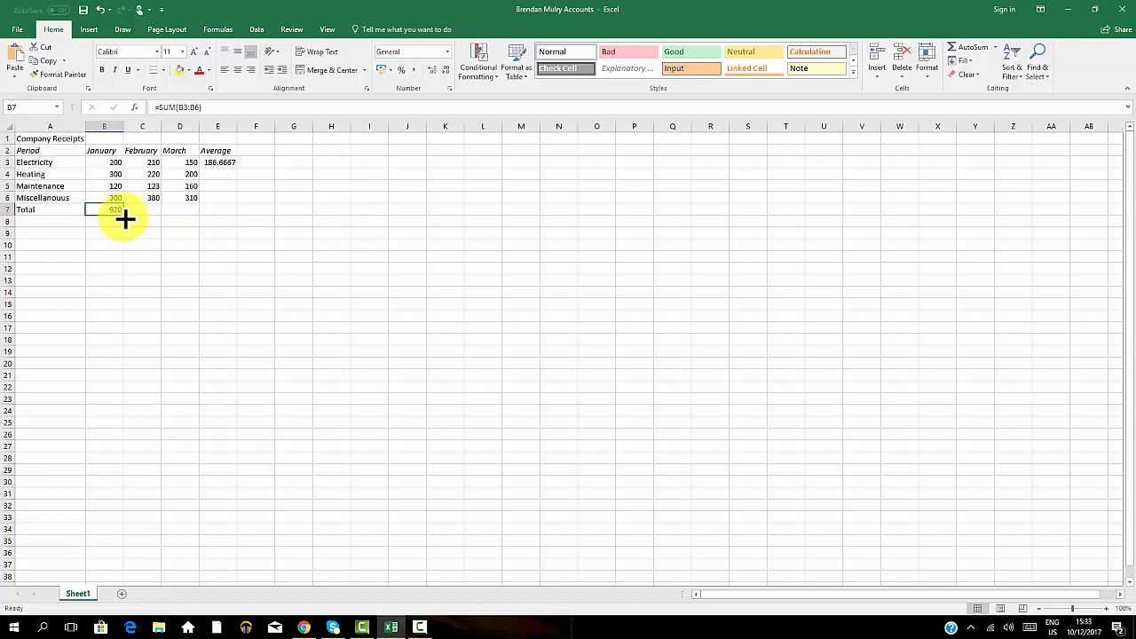
left_click_drag(125, 216, 197, 215)
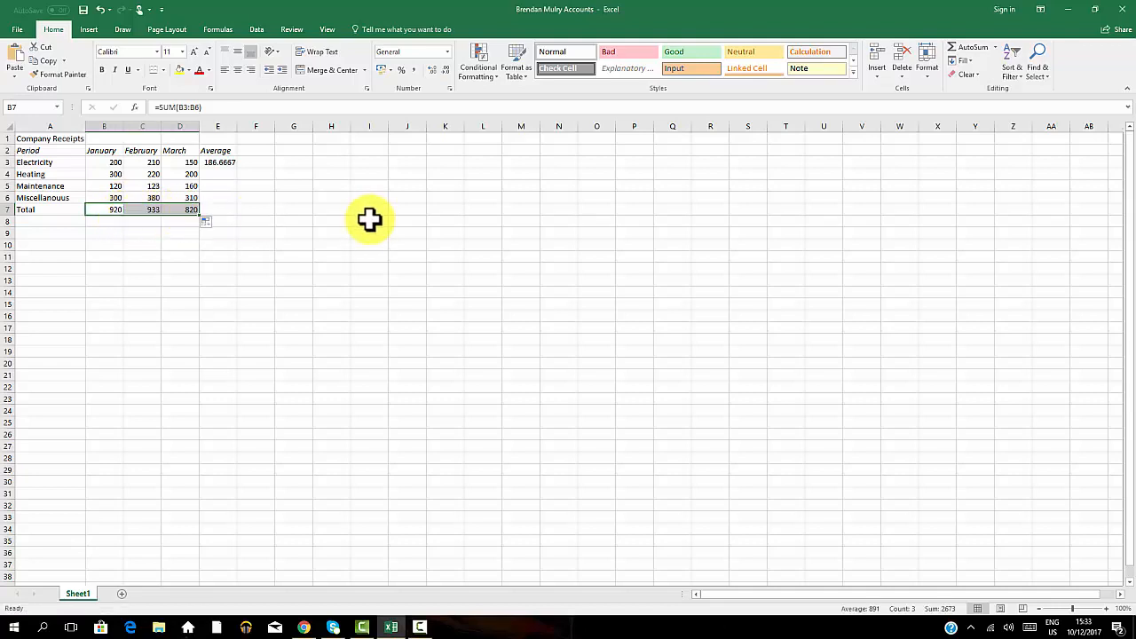
left_click(177, 209)
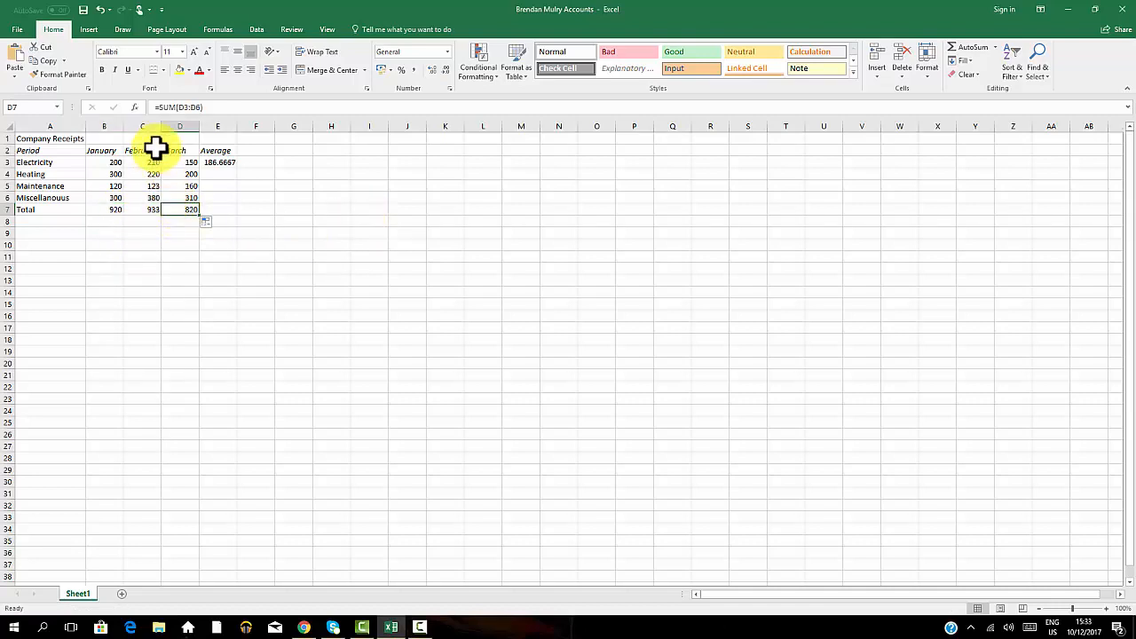
left_click(137, 213)
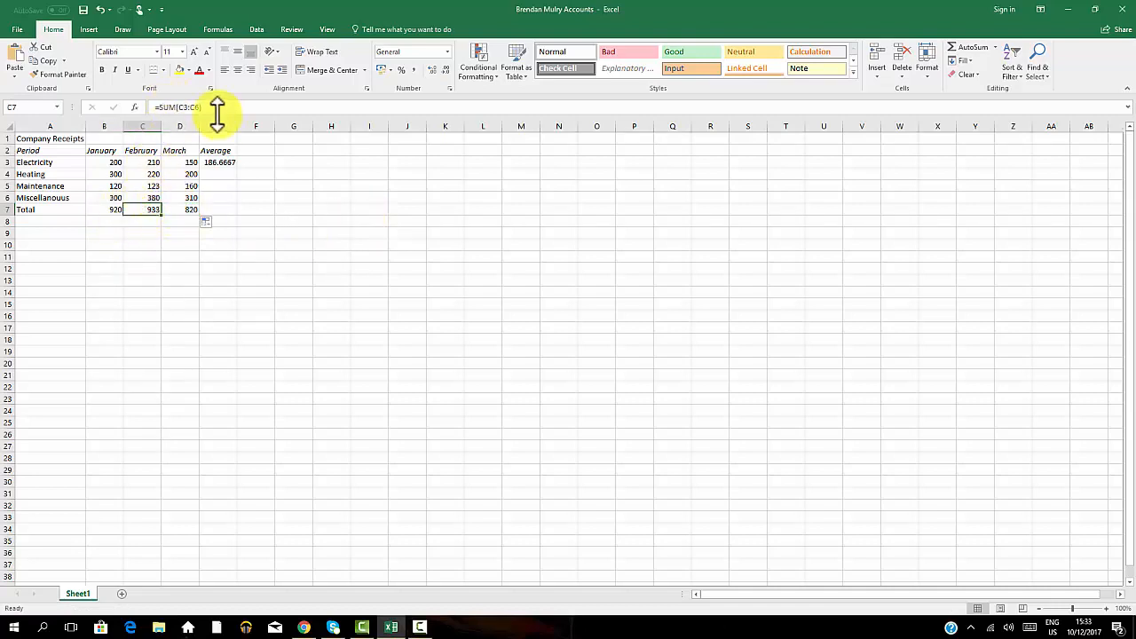
left_click(190, 211)
Fill the average formula from E3 down through E6 for the remaining categories.
left_click(219, 160)
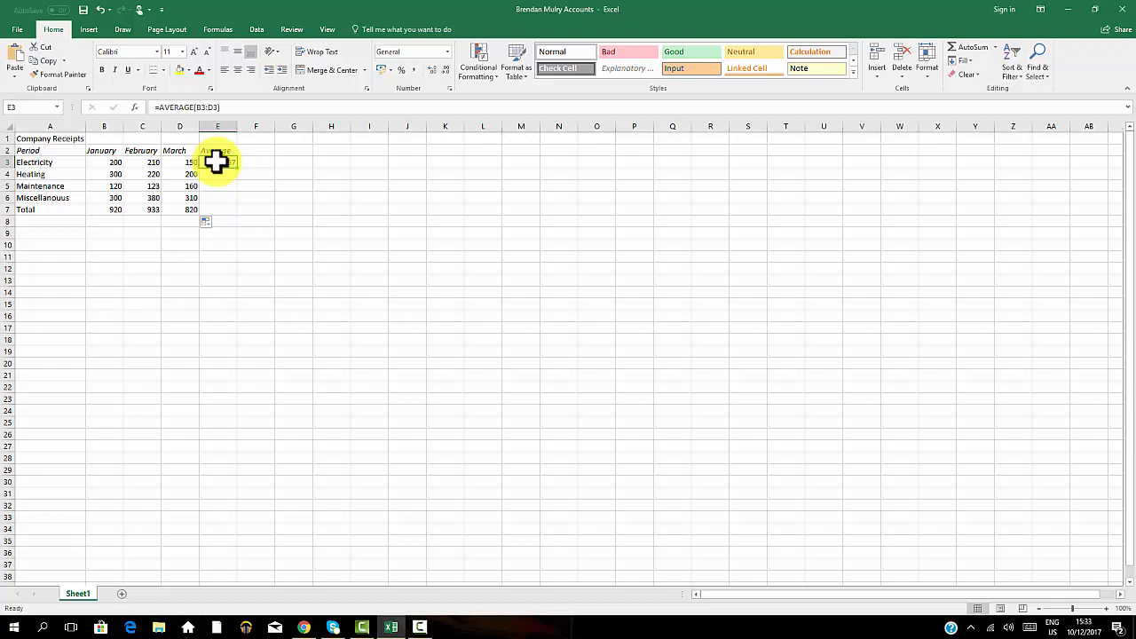
left_click_drag(239, 169, 234, 202)
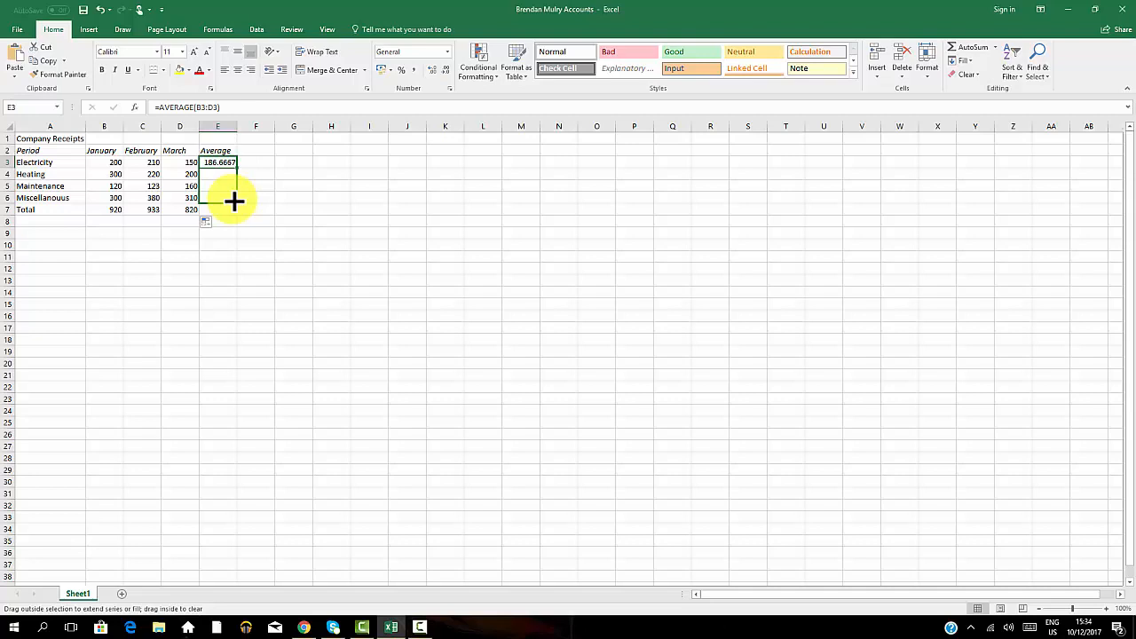
left_click_drag(233, 201, 235, 202)
left_click_drag(235, 202, 235, 200)
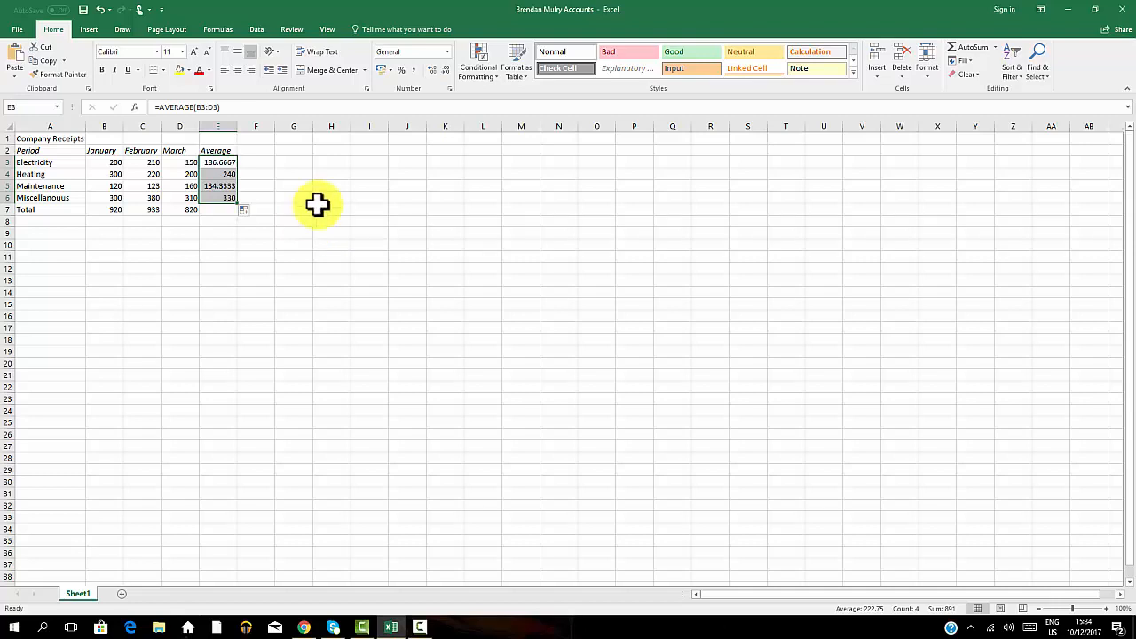
Apply all borders to the table range A2:E7.
left_click(328, 185)
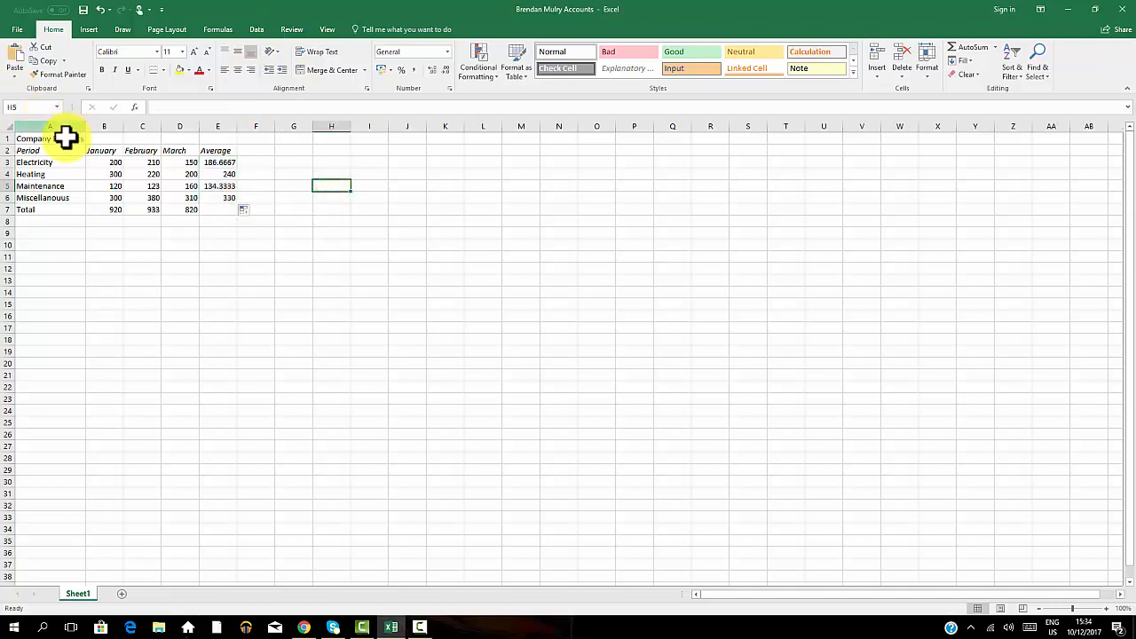
left_click_drag(65, 135, 210, 213)
left_click(354, 208)
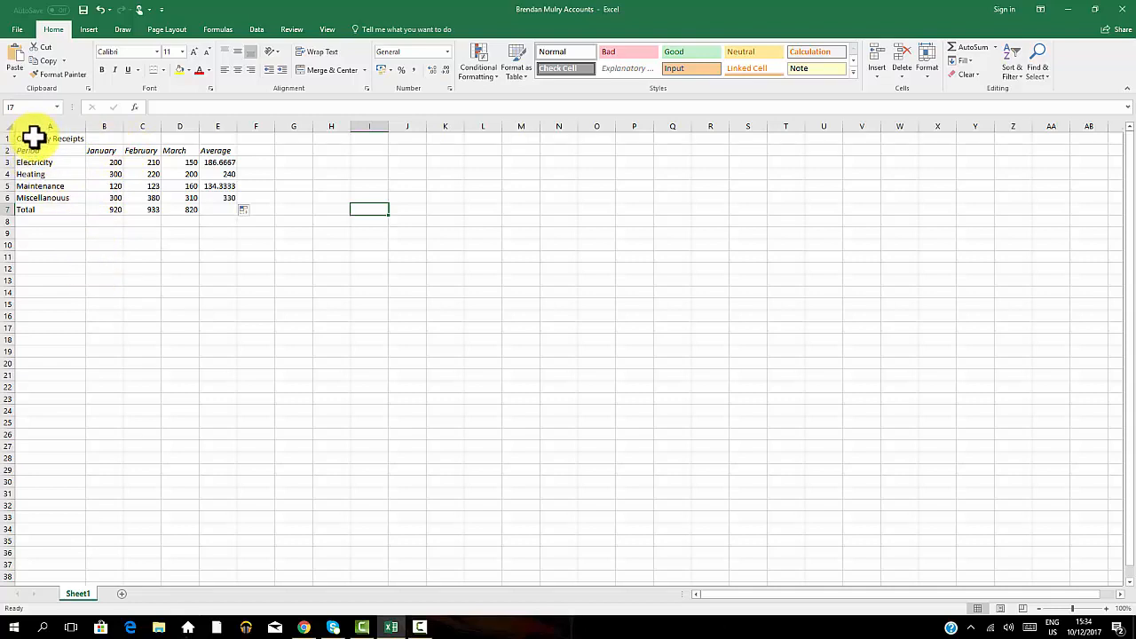
left_click_drag(34, 138, 218, 209)
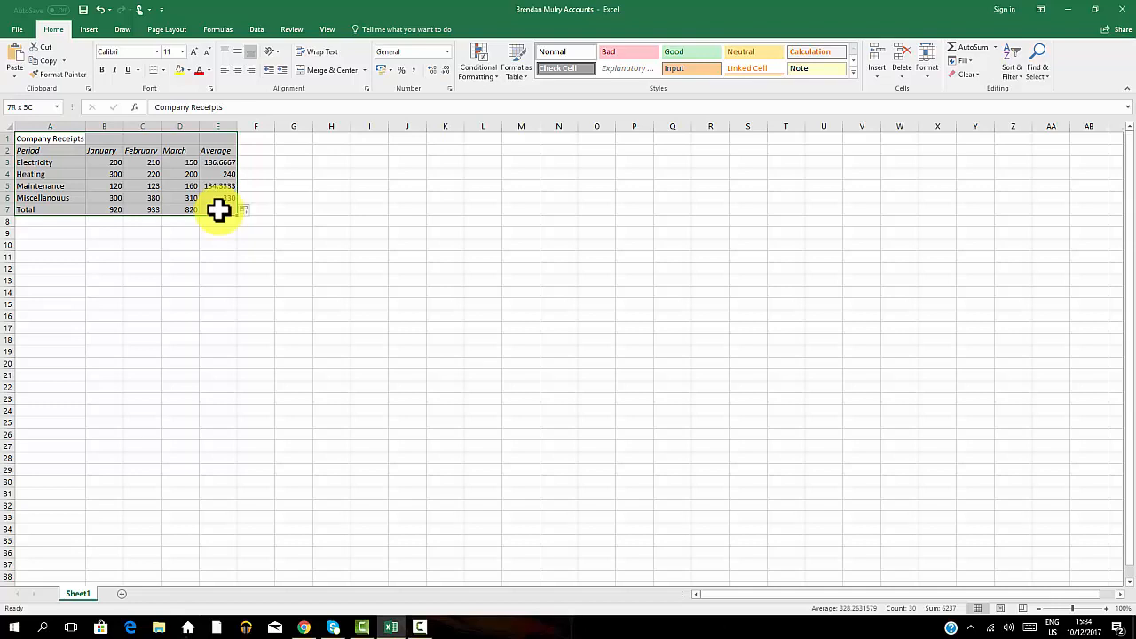
left_click(357, 235)
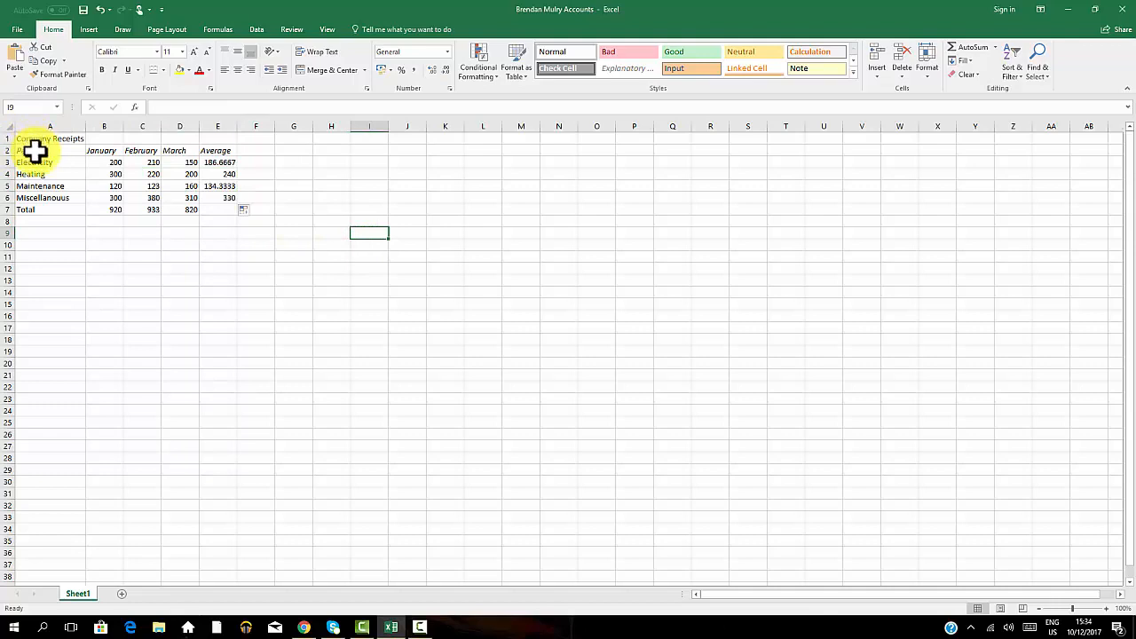
left_click_drag(36, 150, 225, 209)
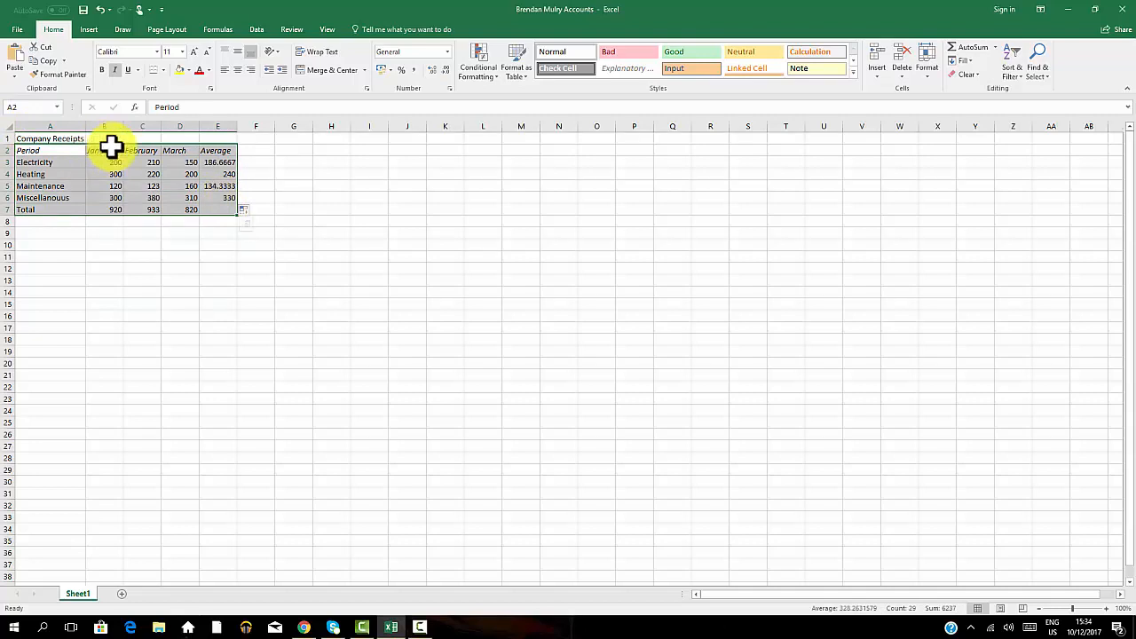
left_click(299, 197)
left_click_drag(35, 151, 221, 211)
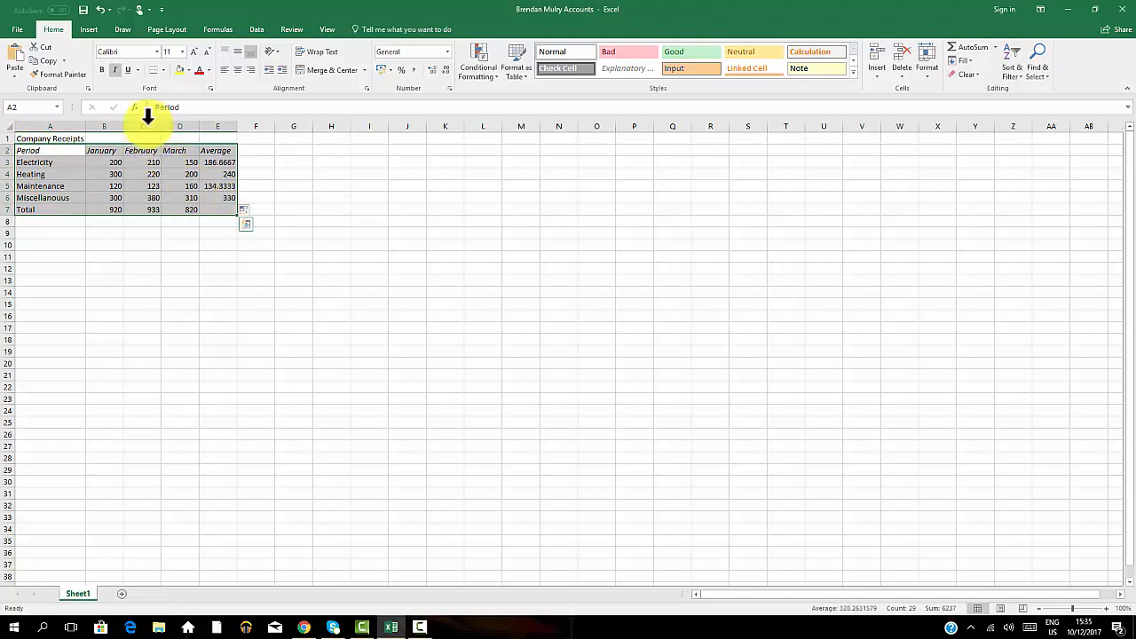
left_click(164, 71)
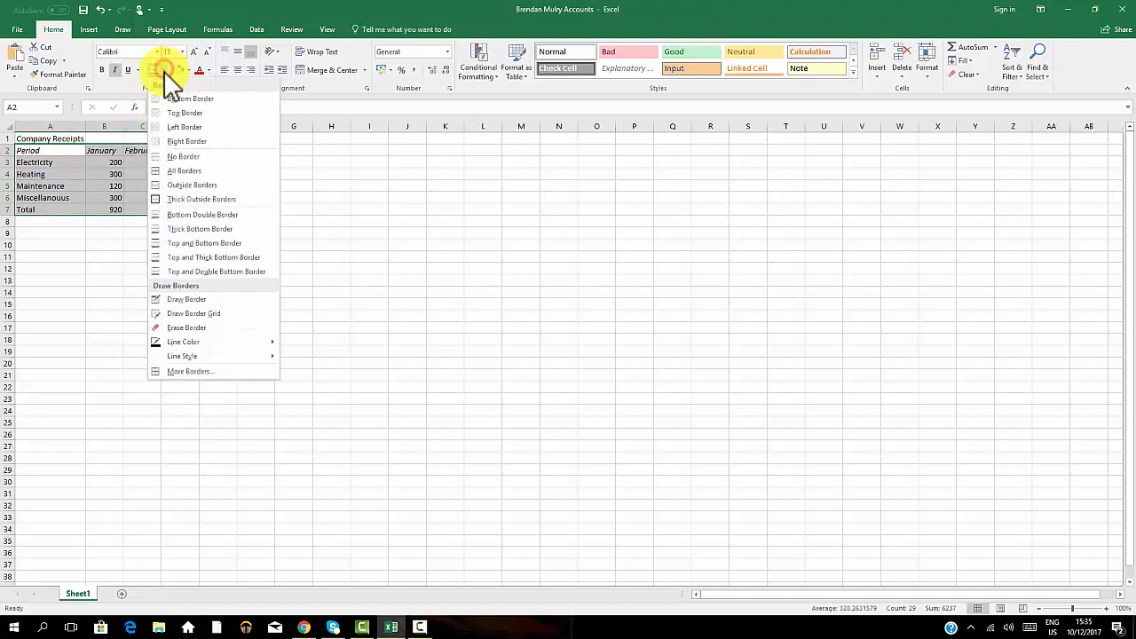
left_click(165, 170)
left_click(375, 257)
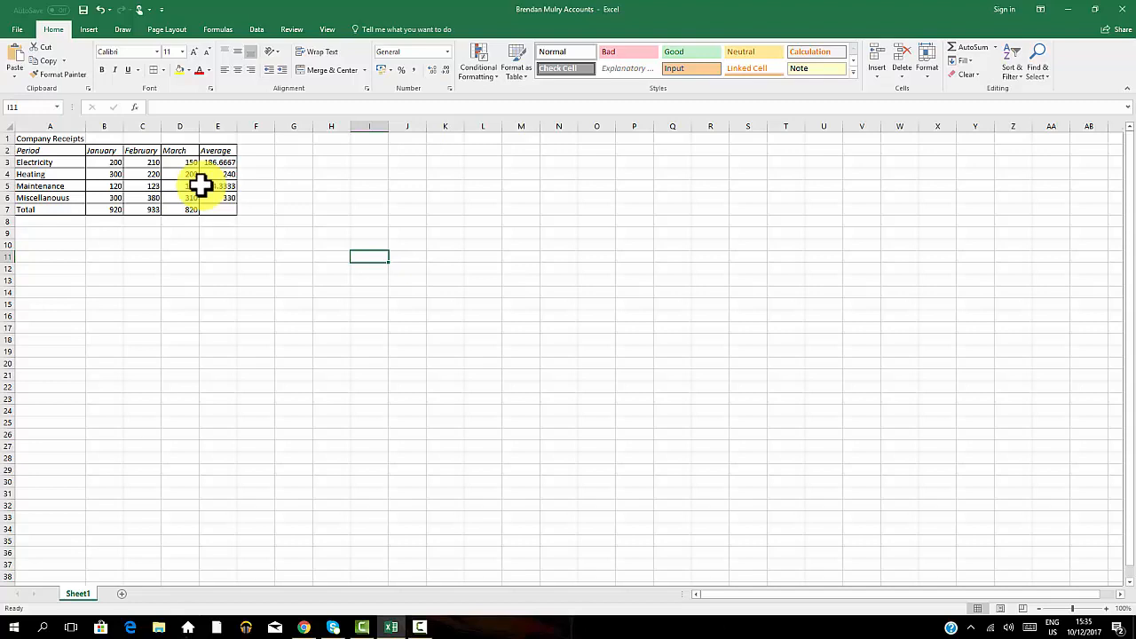
Right-align the contents of column A.
left_click(72, 122)
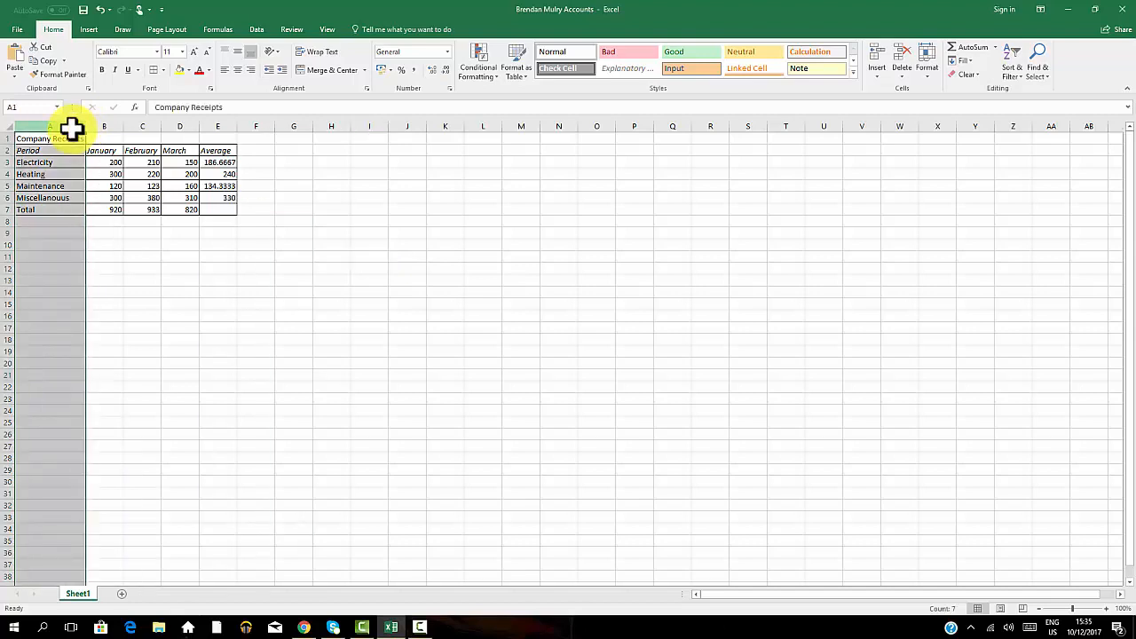
left_click(248, 69)
left_click(392, 305)
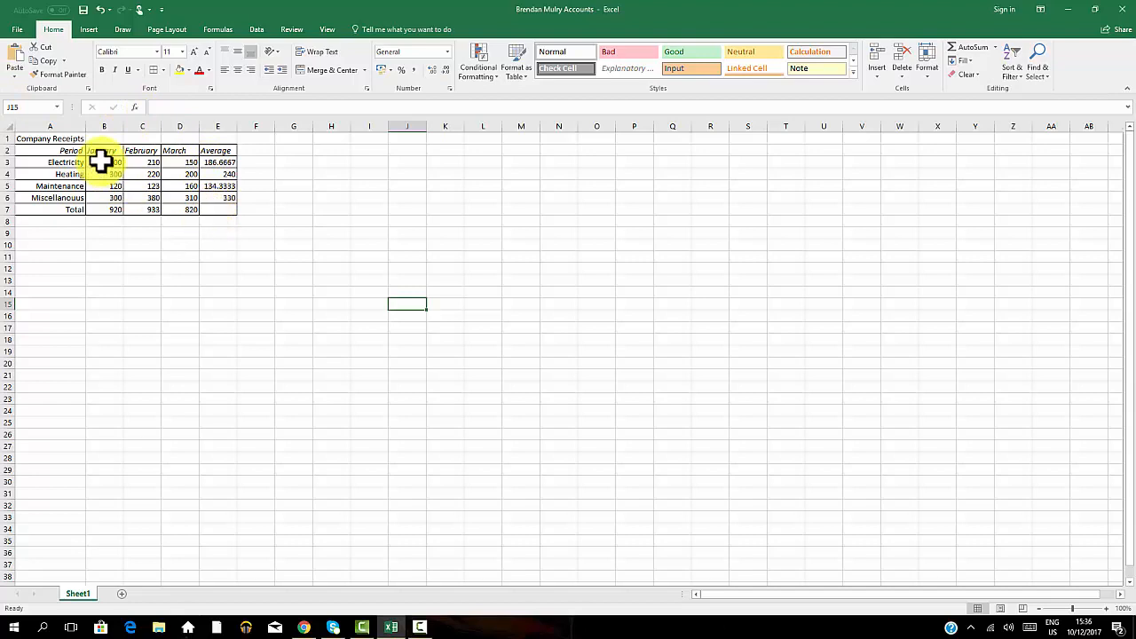
left_click_drag(100, 162, 198, 205)
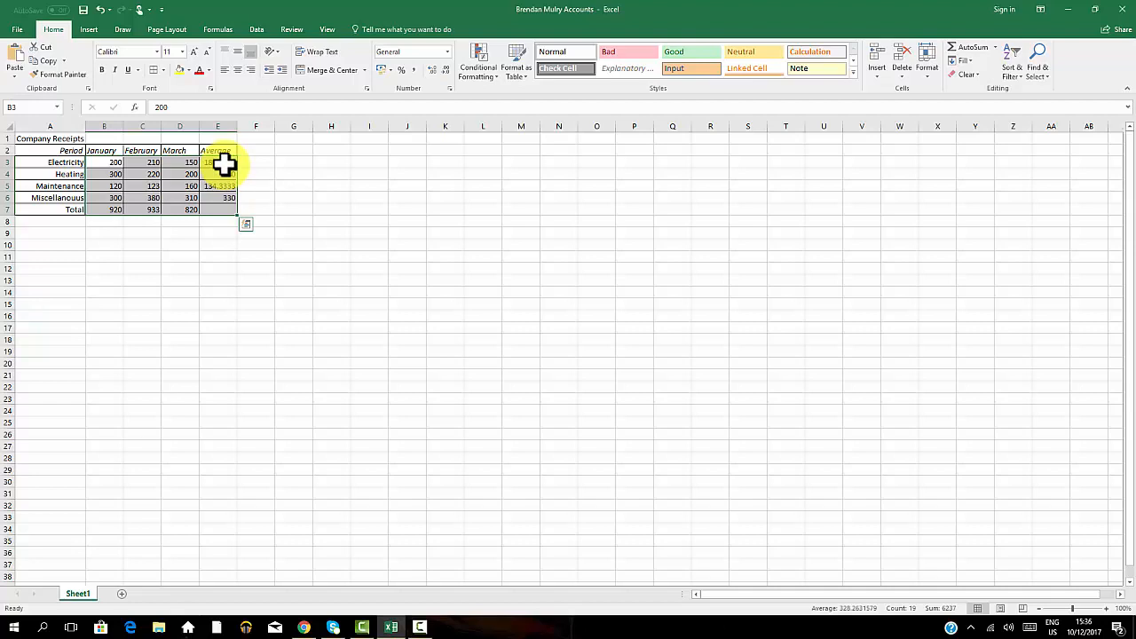
right_click(224, 176)
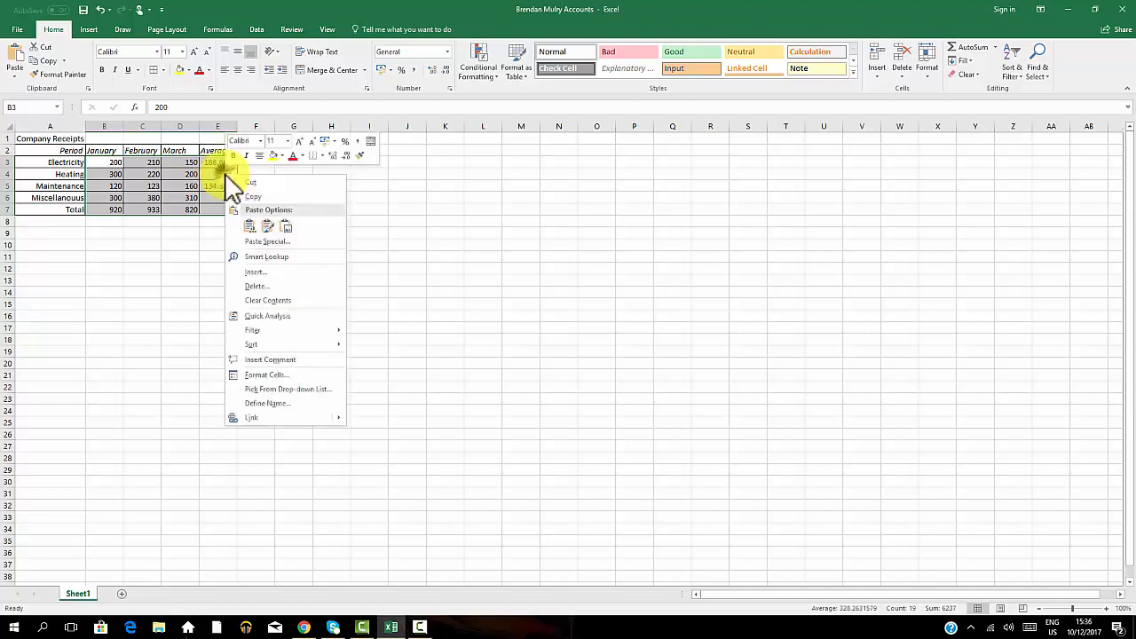
left_click(267, 376)
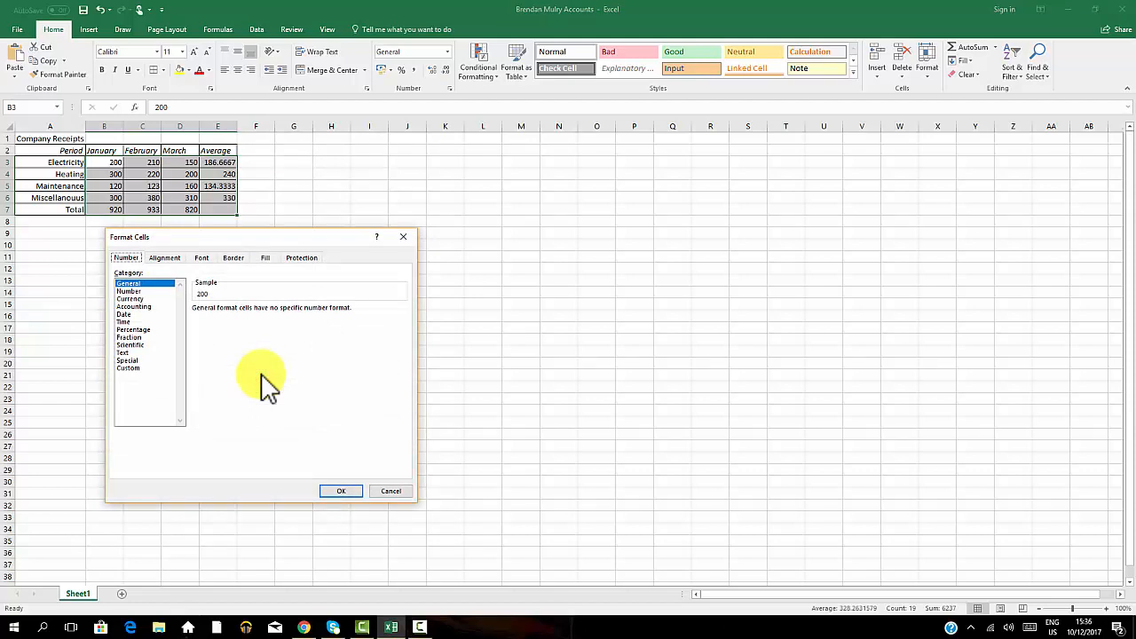
left_click(404, 234)
left_click(526, 222)
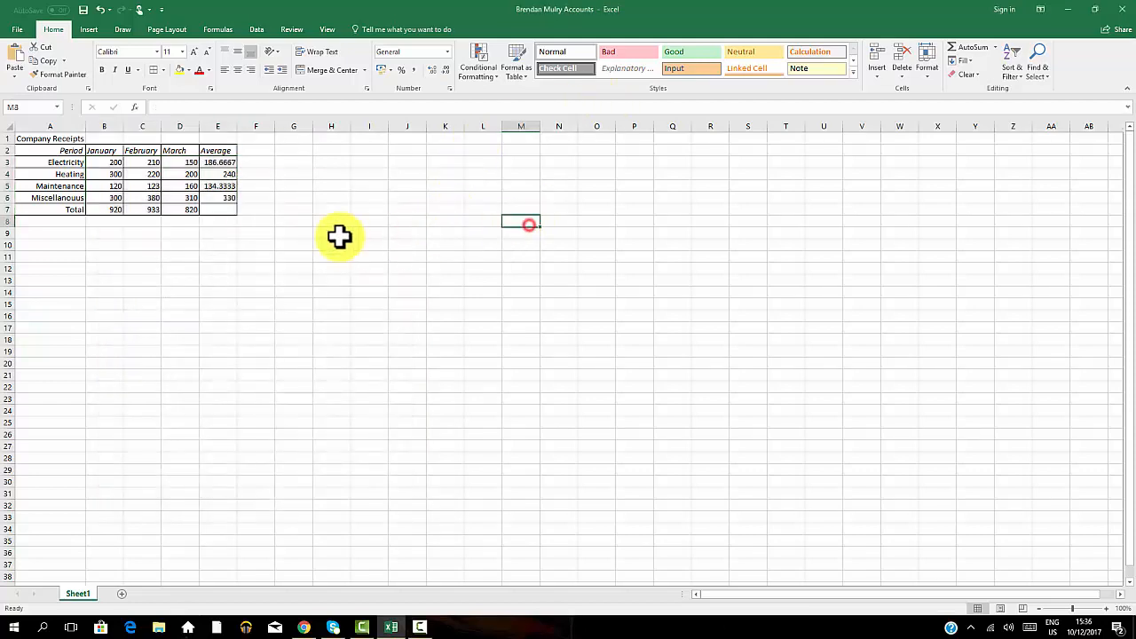
Format the values in B3:E7 as Number with 2 decimal places.
left_click(109, 161)
left_click_drag(109, 160, 225, 206)
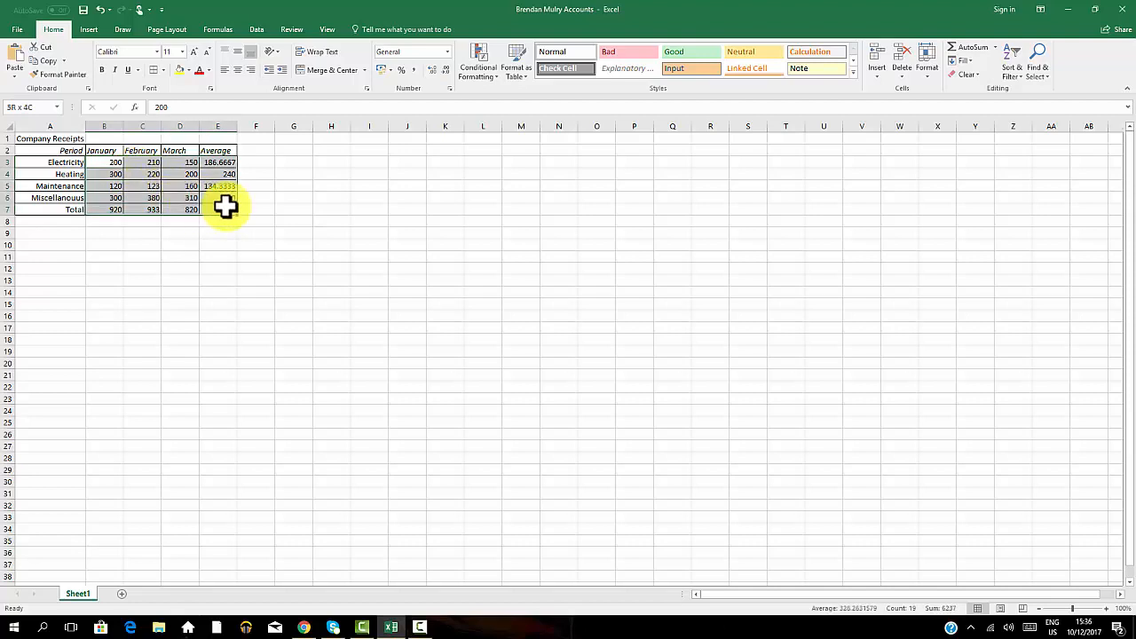
right_click(223, 203)
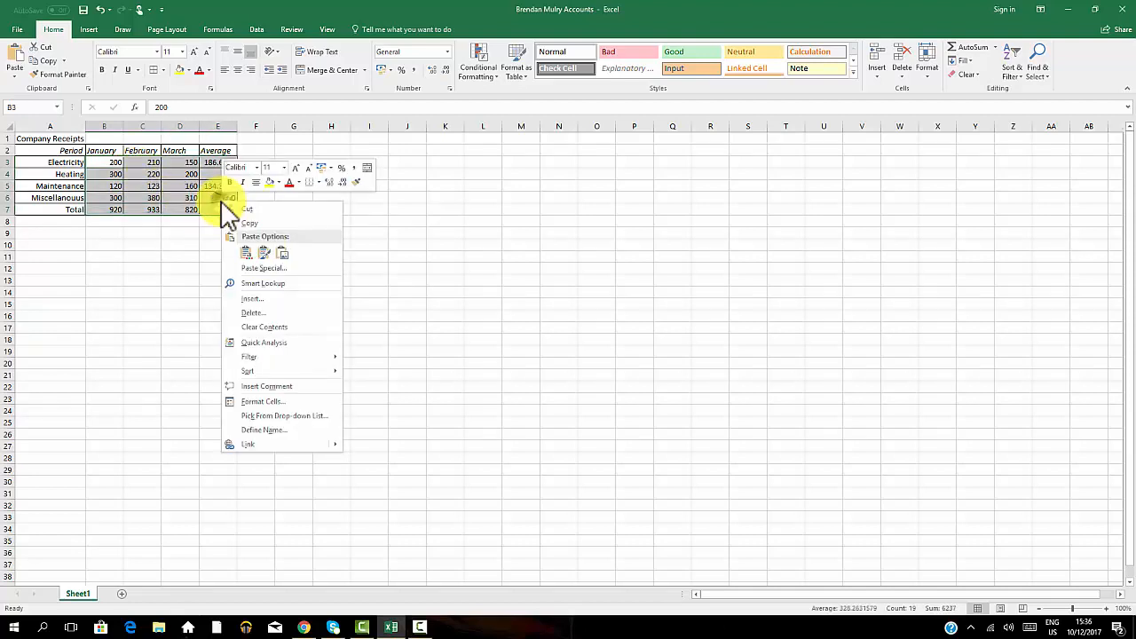
left_click(264, 402)
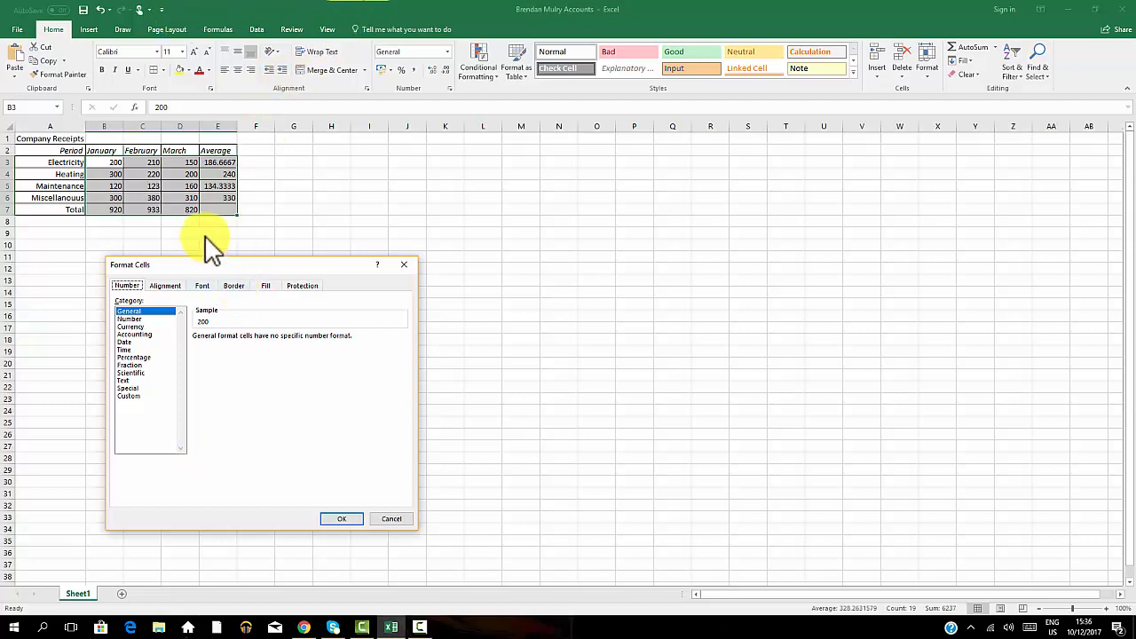
left_click(129, 320)
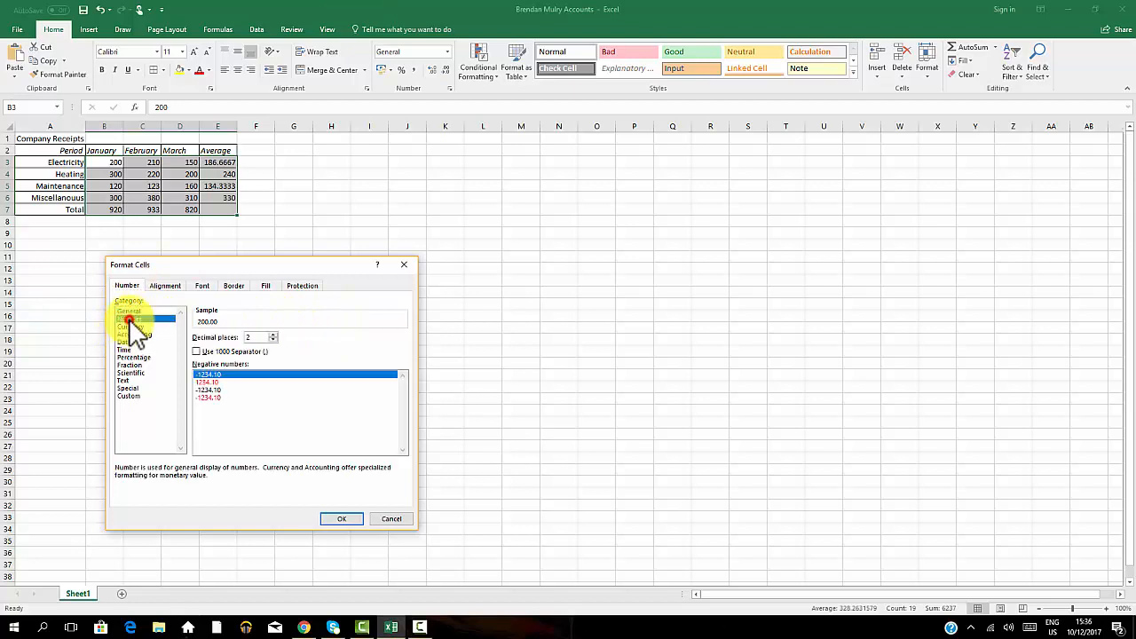
left_click(273, 335)
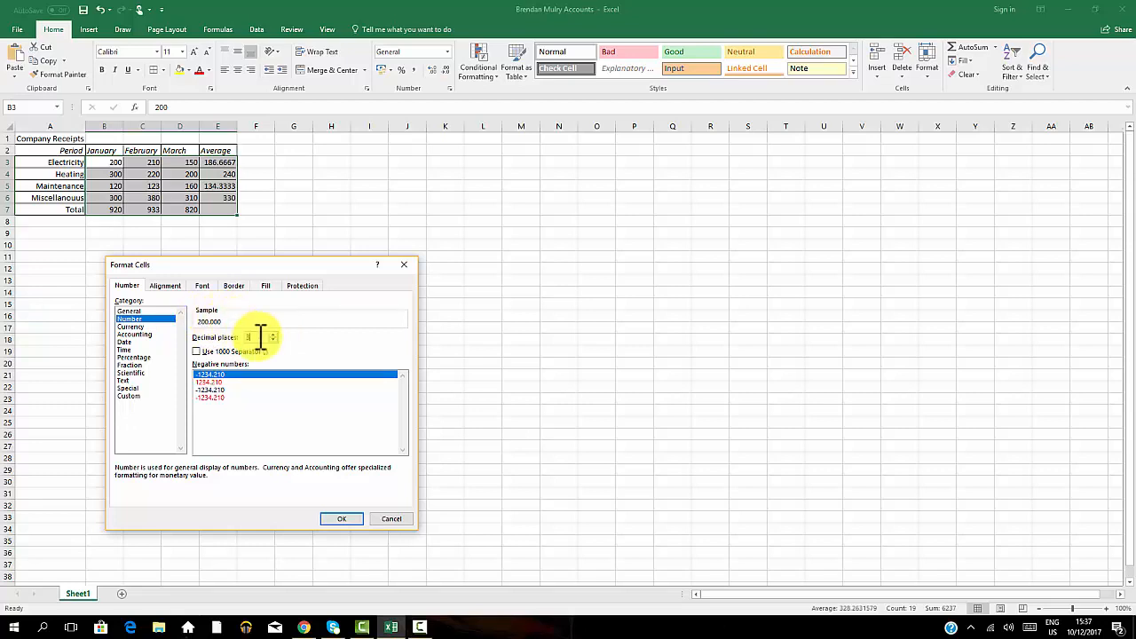
left_click(272, 340)
left_click(335, 517)
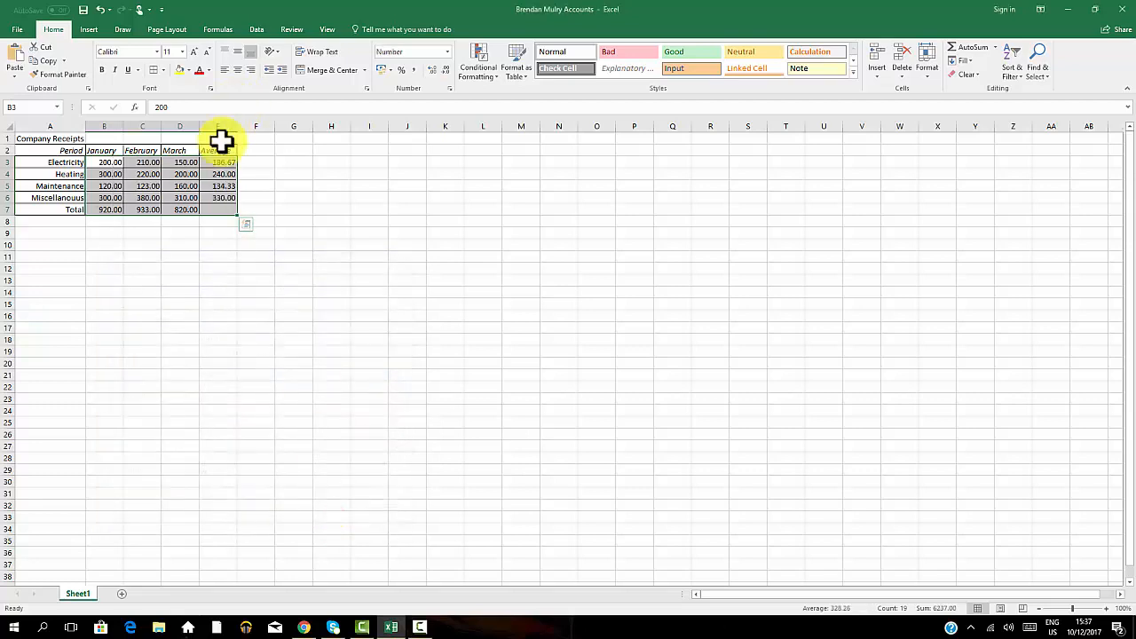
left_click(293, 232)
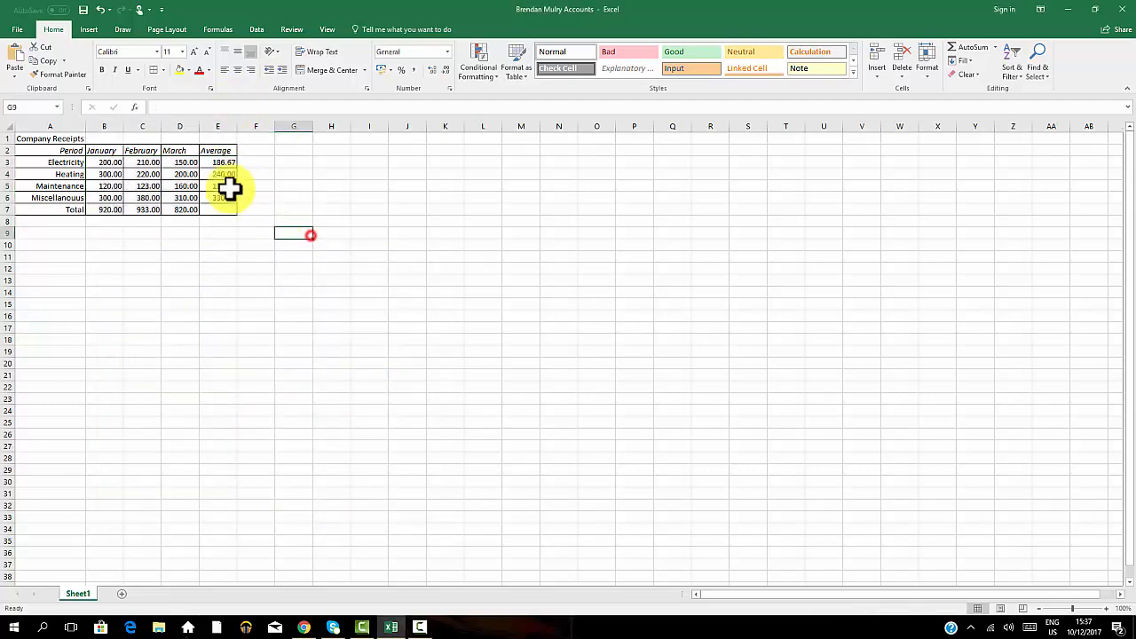
left_click(167, 176)
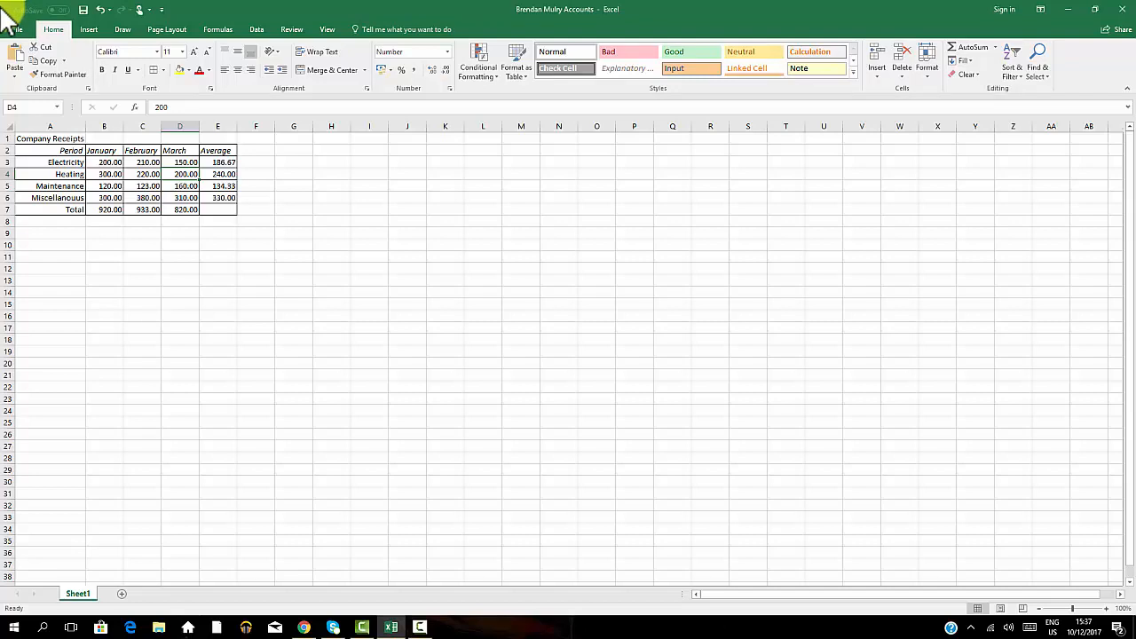
left_click(290, 257)
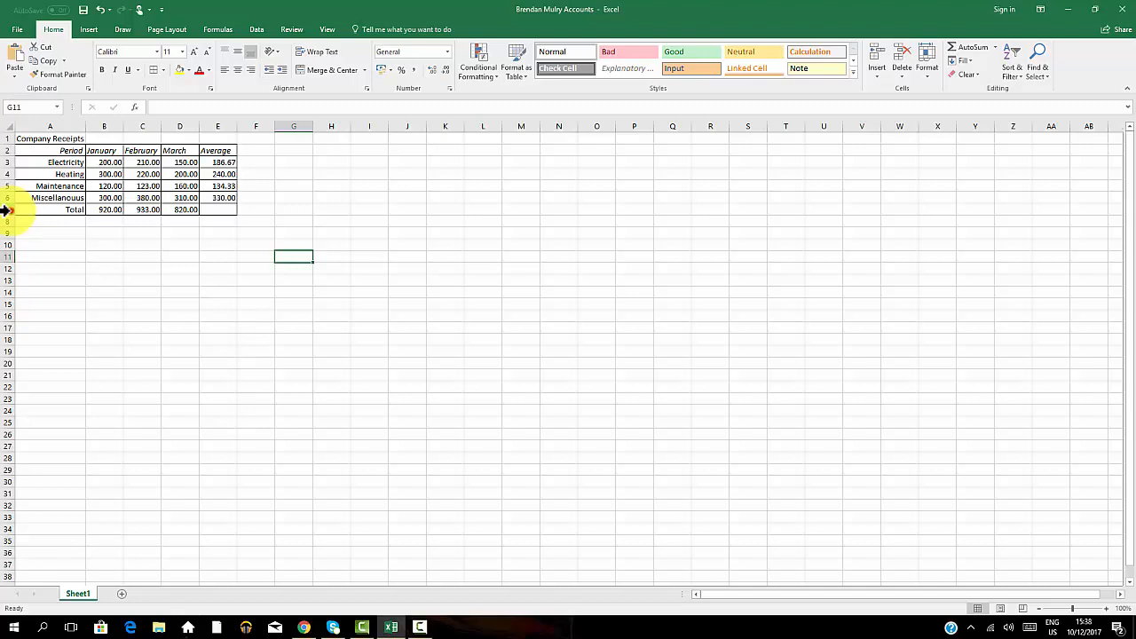
Change the font colour of the Total row 7 to blue.
left_click(6, 210)
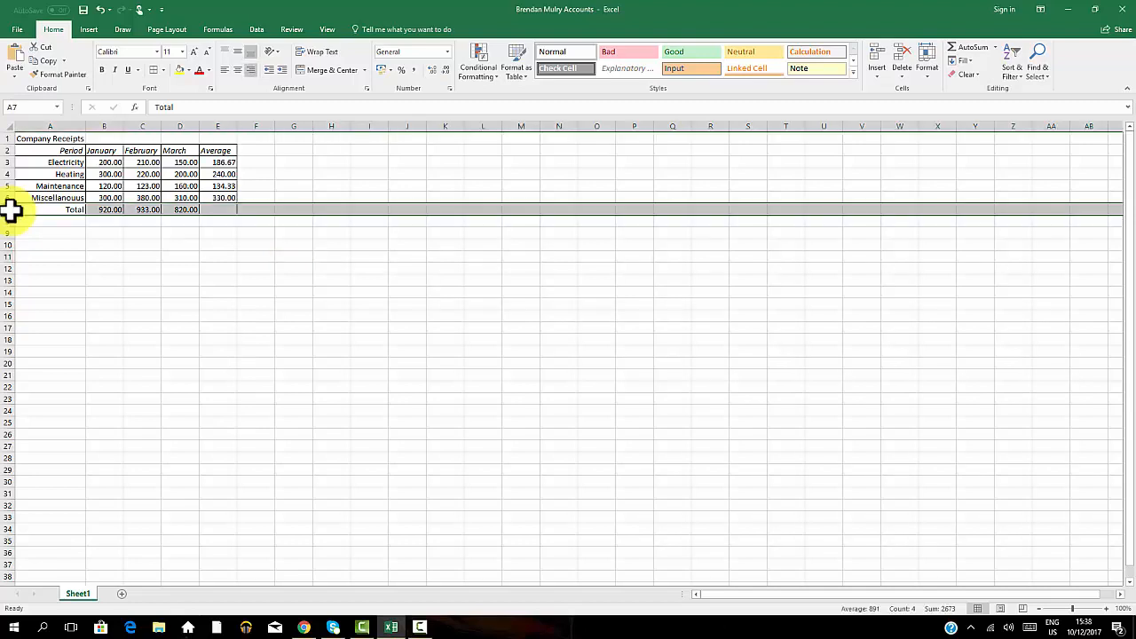
left_click(209, 71)
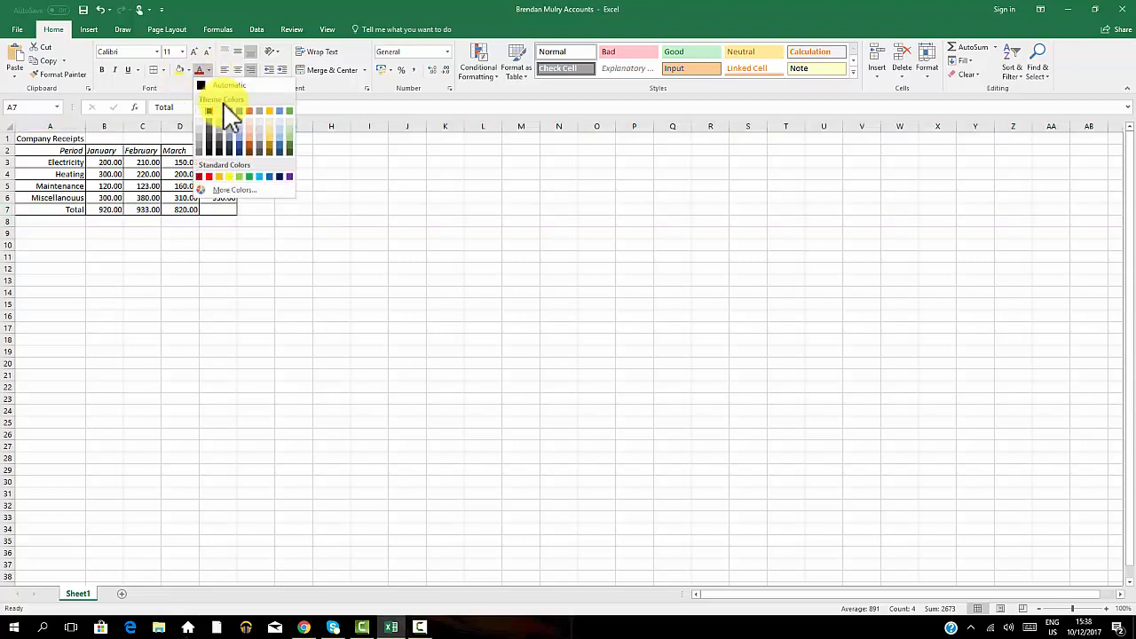
left_click(239, 111)
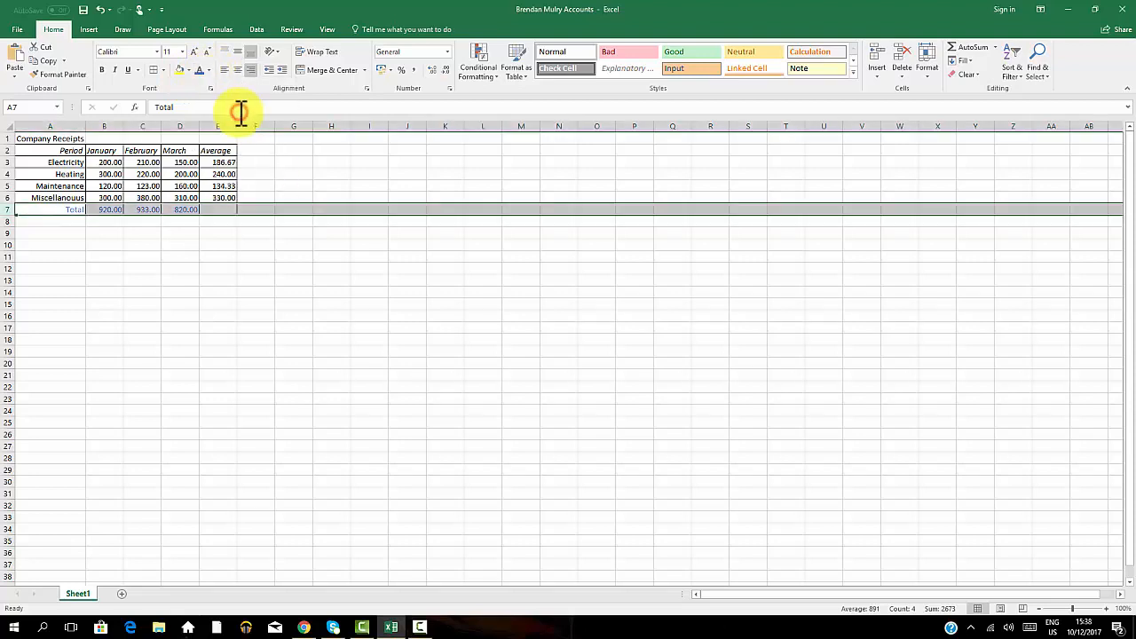
Change the font colour of the Miscellaneous row 6 to green.
left_click(5, 197)
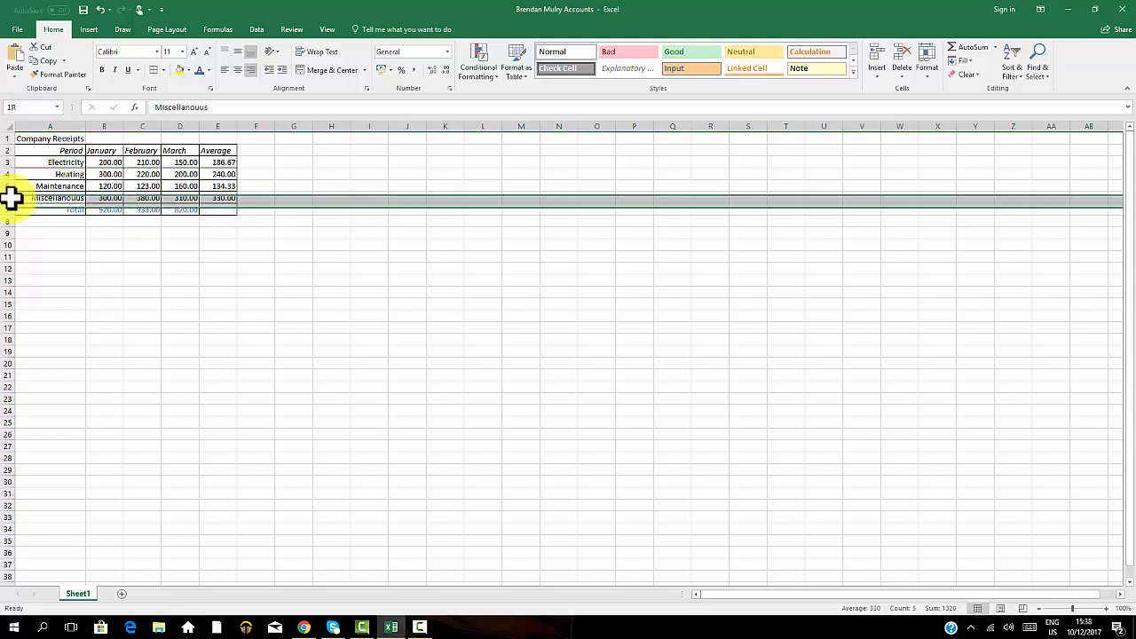
left_click(211, 70)
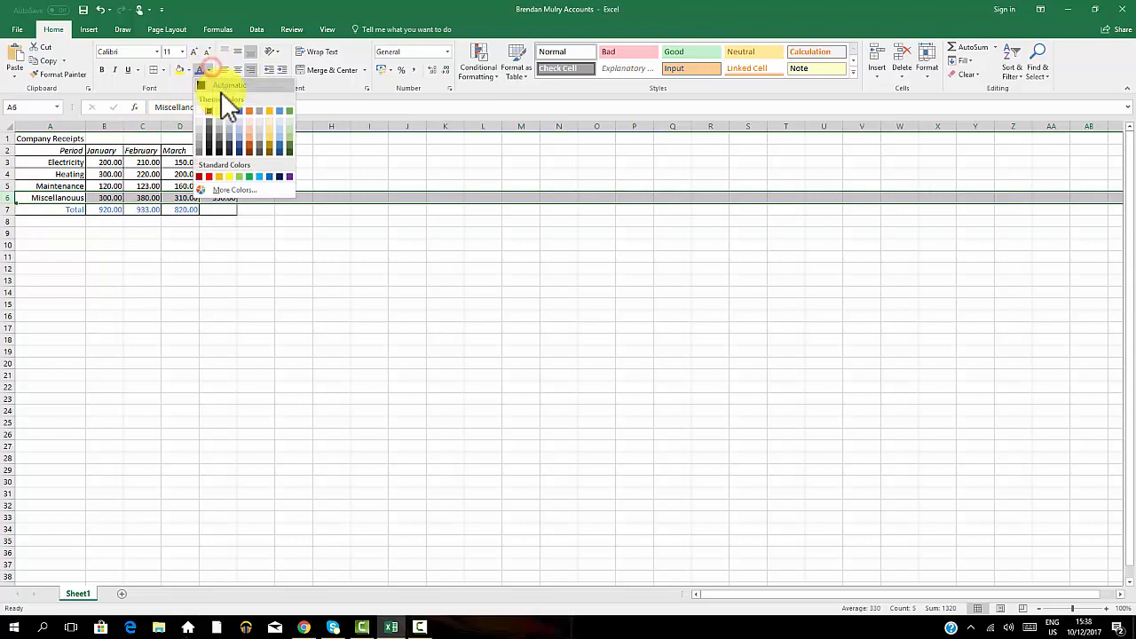
left_click(250, 175)
left_click(323, 247)
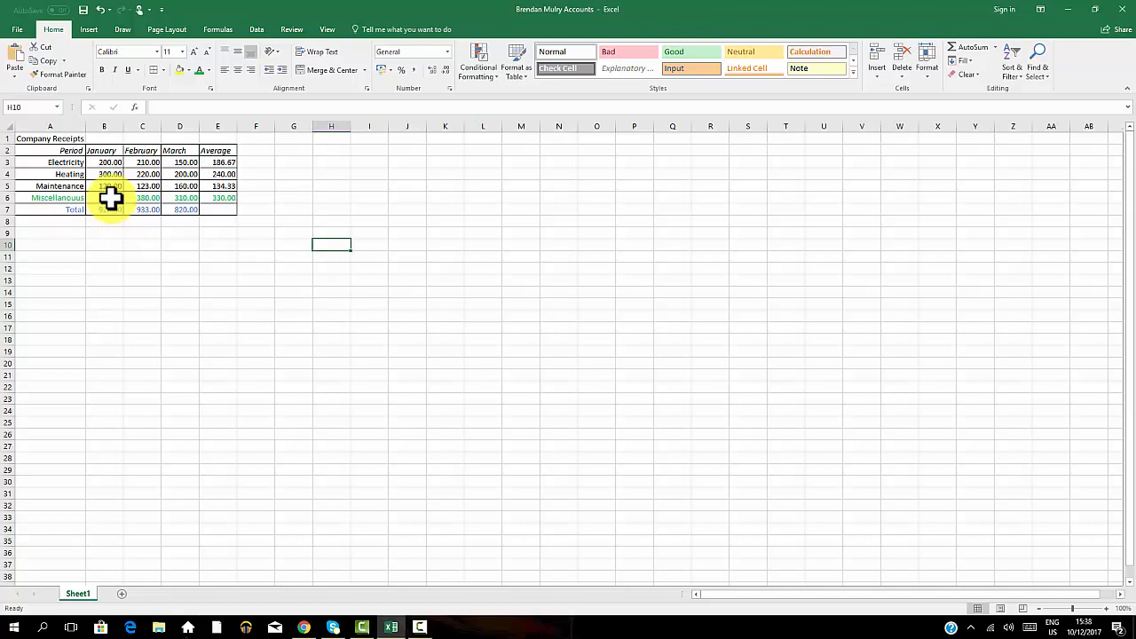
Make the text in rows 6 and 7 bold.
left_click(331, 222)
left_click(20, 197)
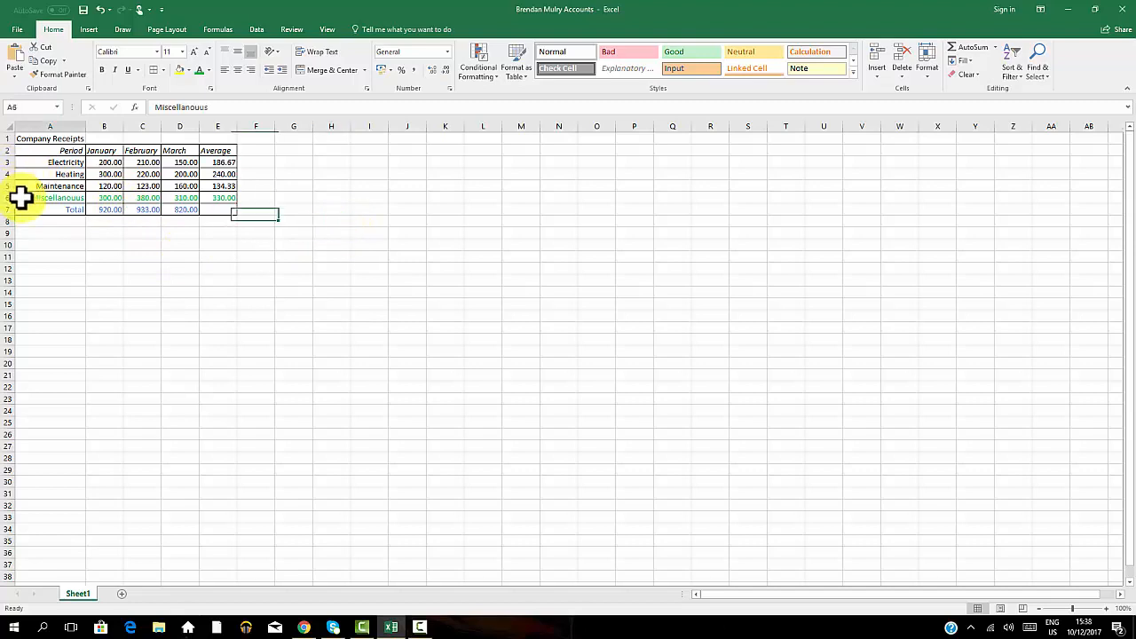
left_click_drag(62, 203, 83, 210)
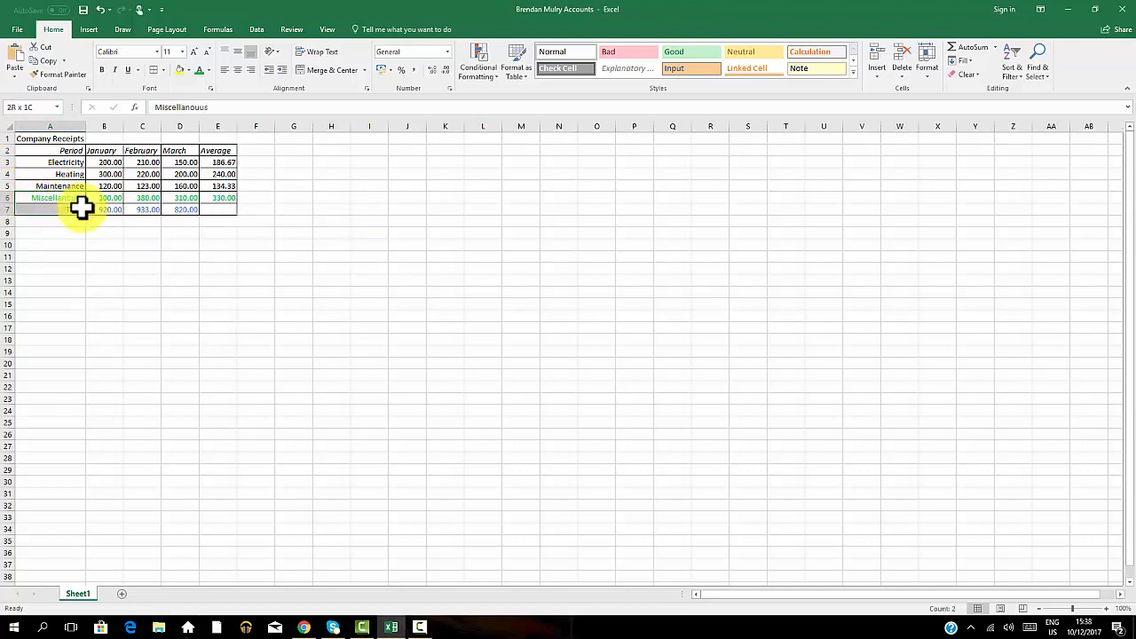
left_click(177, 269)
left_click_drag(4, 196, 10, 210)
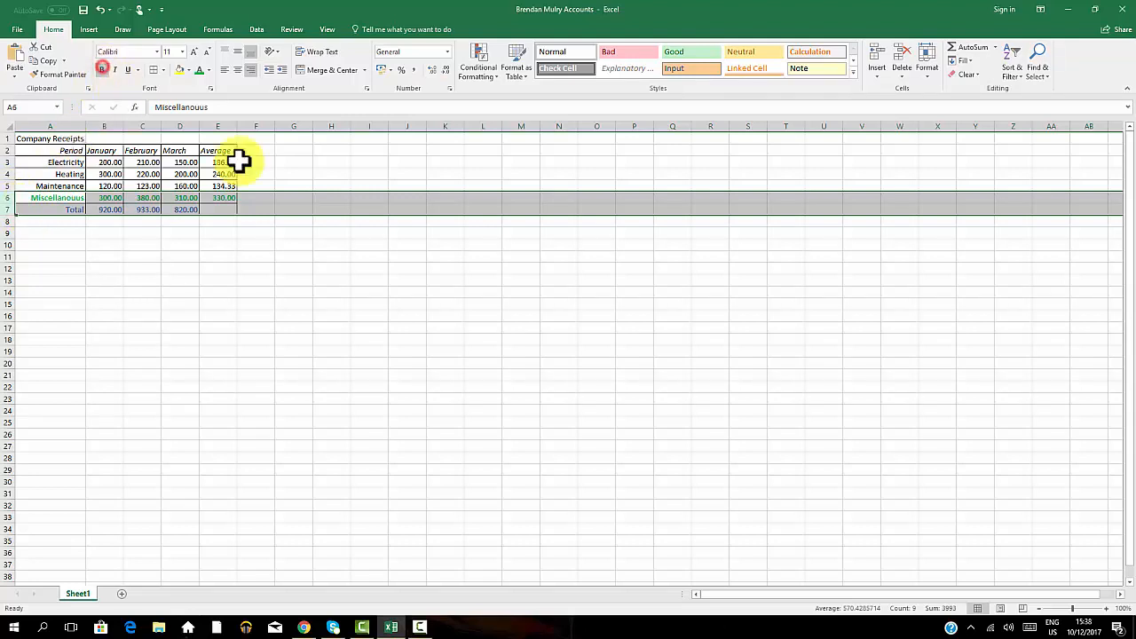
left_click(319, 259)
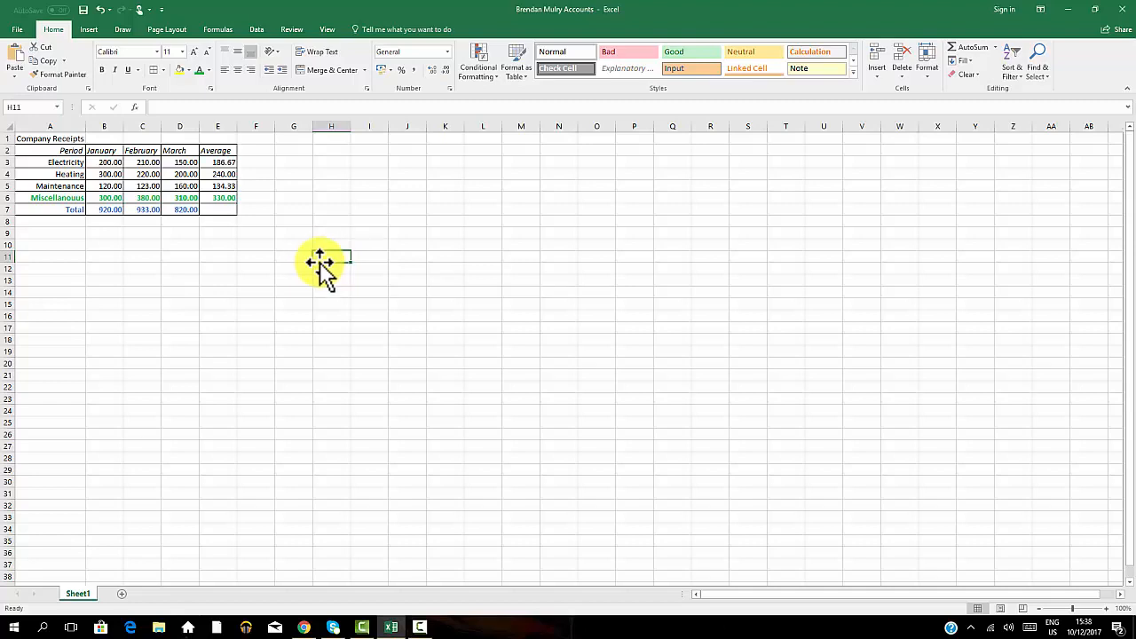
Insert a footer containing the author's name in its left section.
left_click(89, 29)
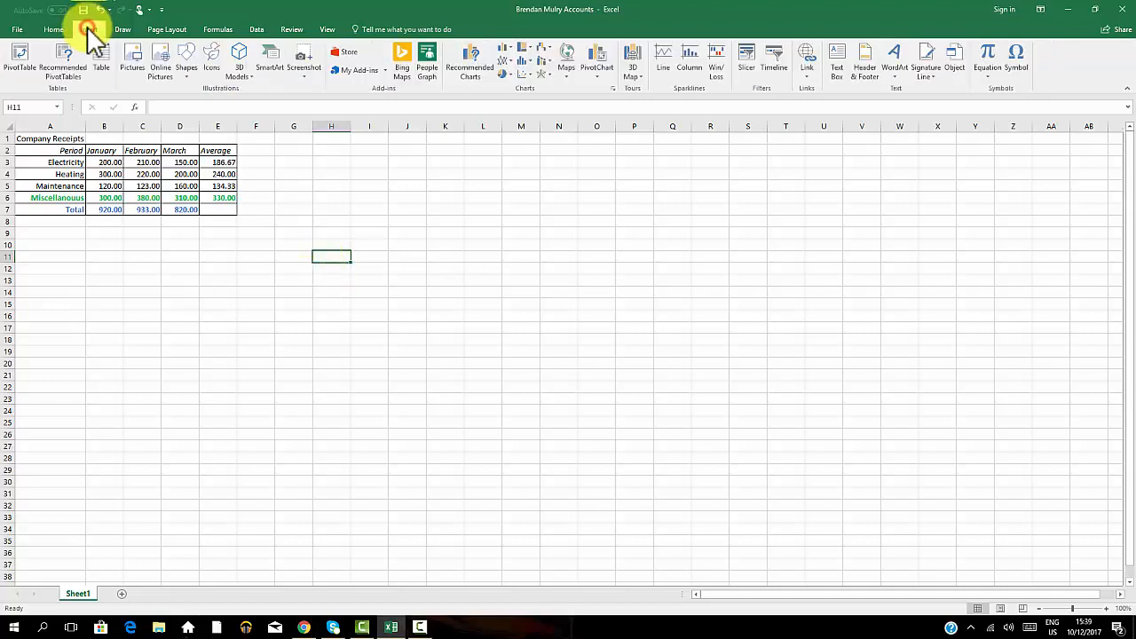
left_click(867, 70)
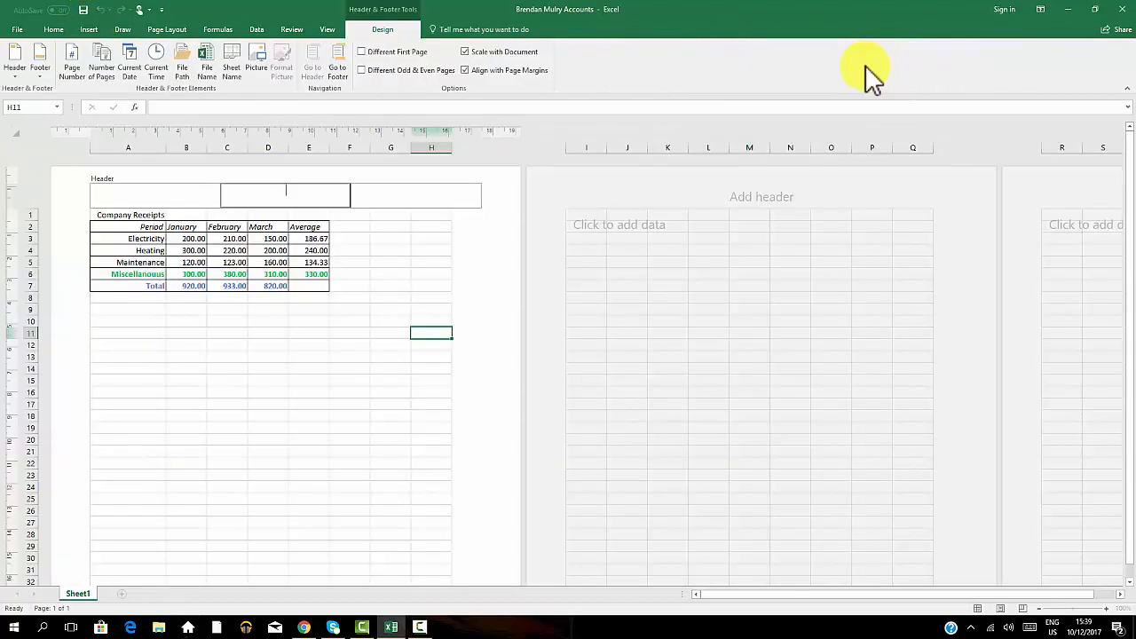
left_click(338, 64)
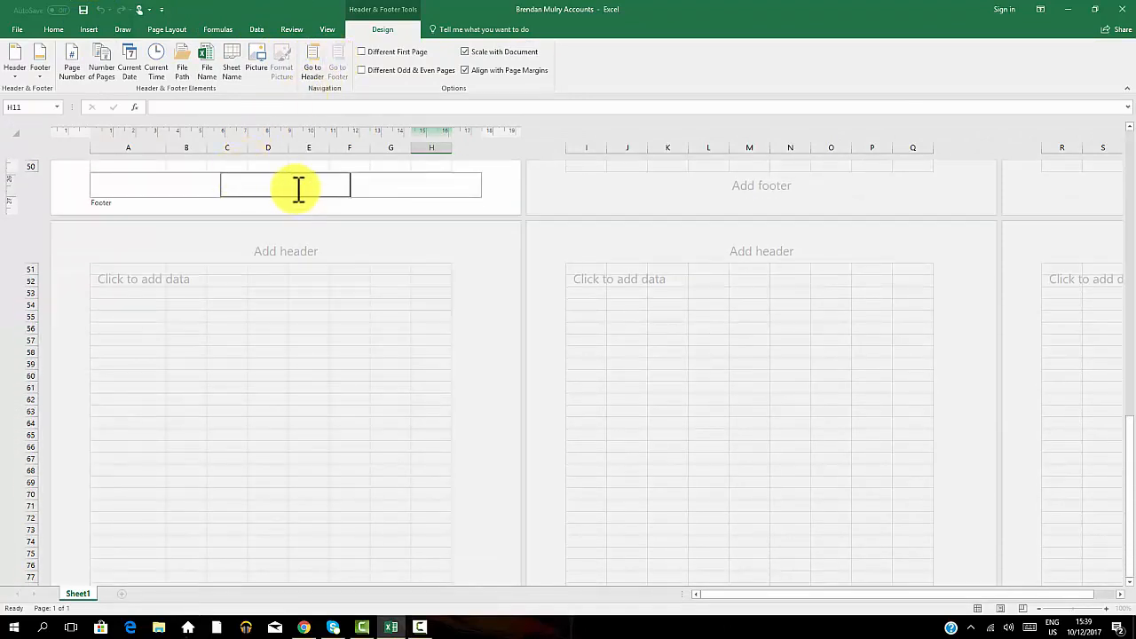
left_click(179, 183)
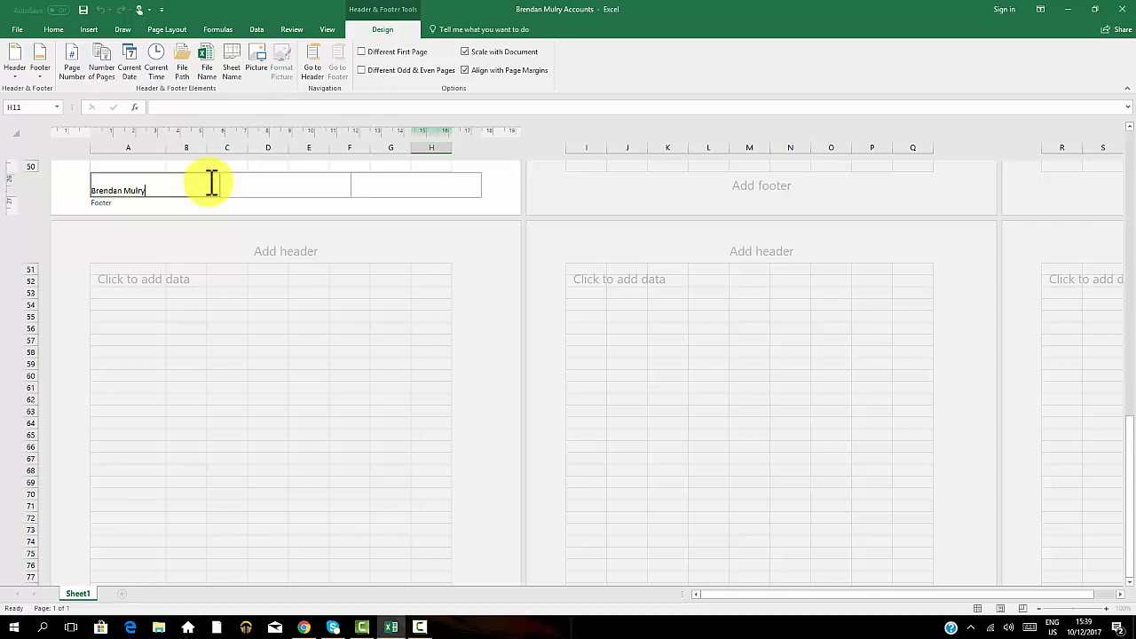
left_click(497, 179)
Save the workbook.
scroll(482, 190, "up", 5)
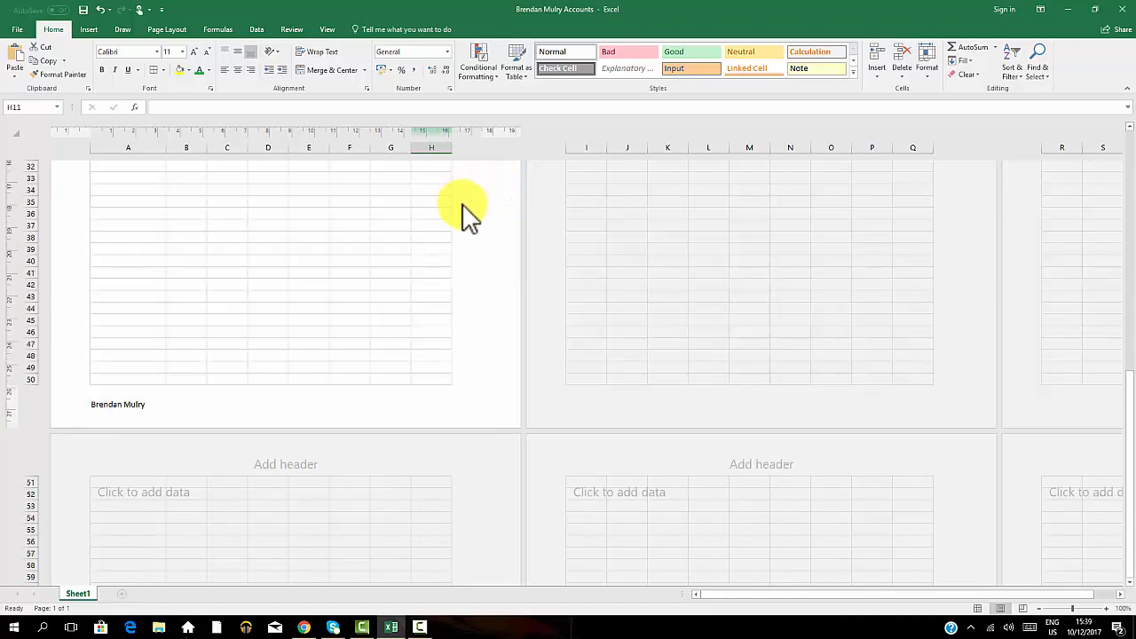
scroll(462, 213, "up", 5)
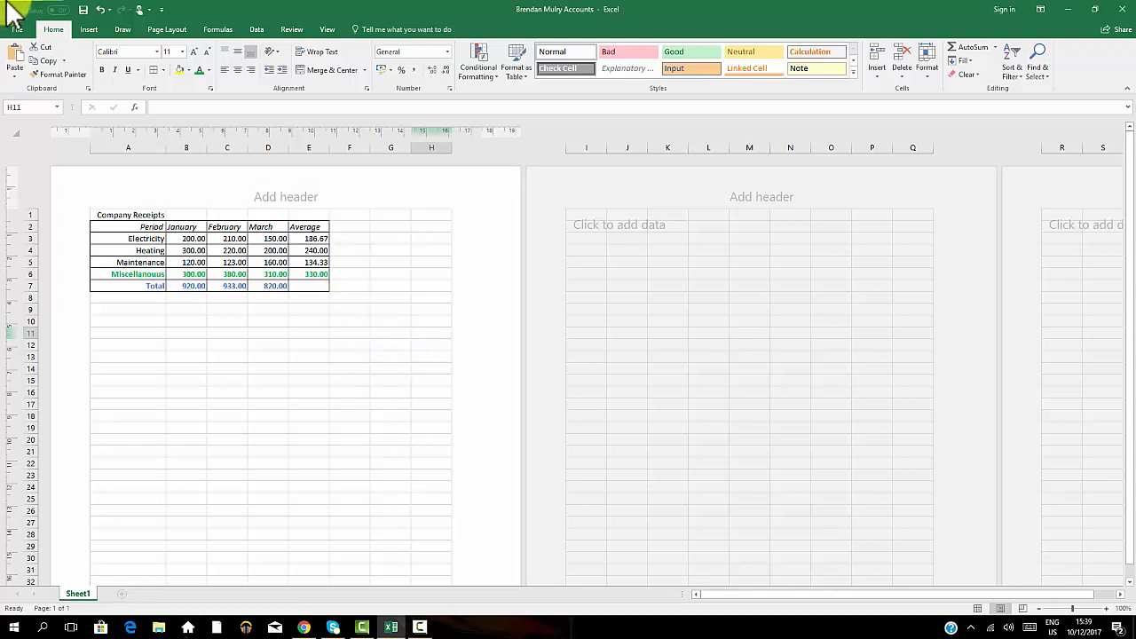
left_click(84, 9)
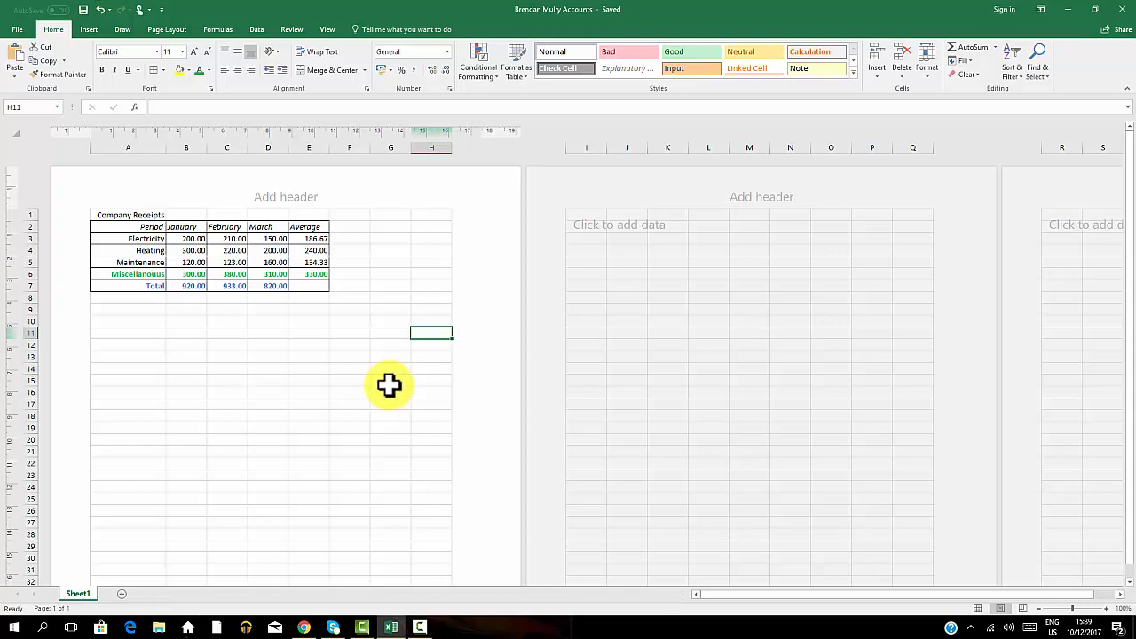
Add a new sheet, Sheet2, and enter Company in cell C5.
left_click(124, 595)
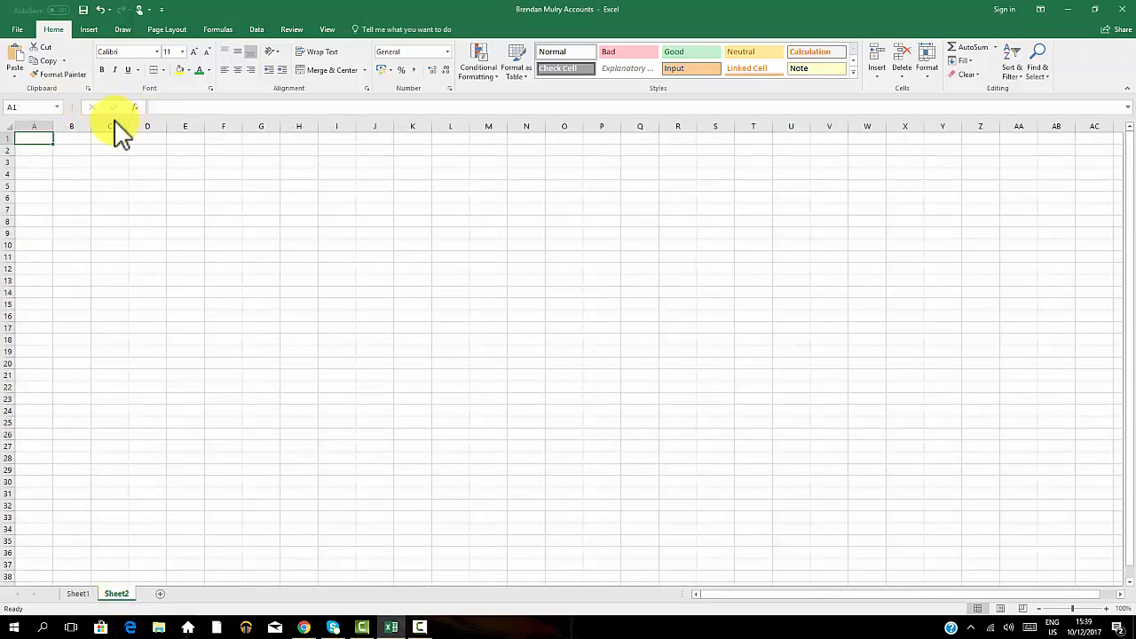
left_click(108, 187)
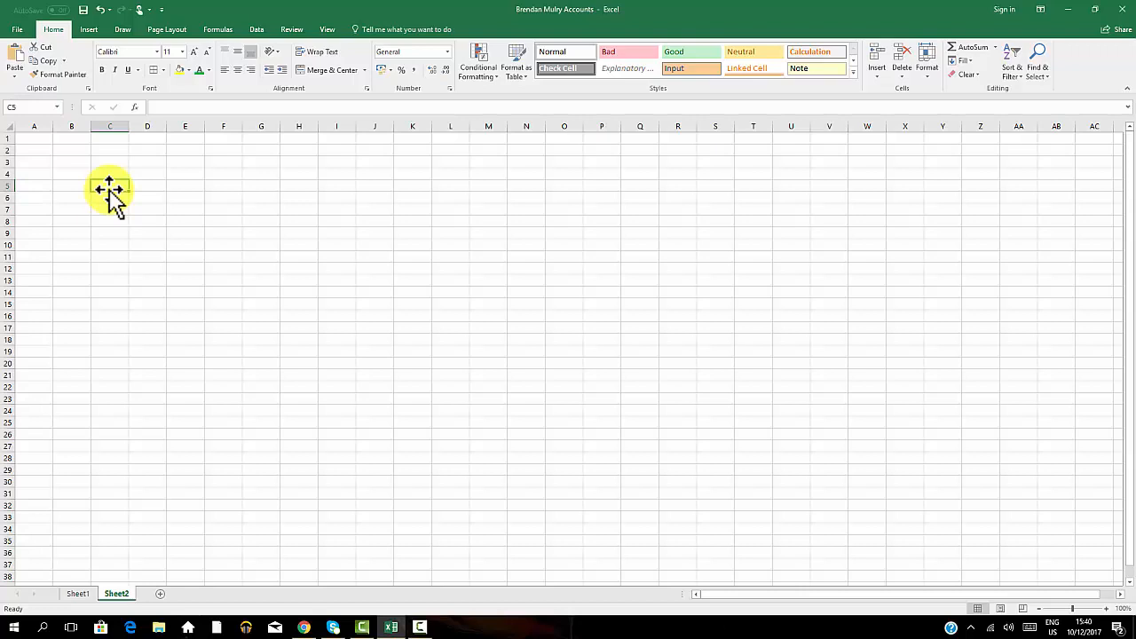
type("Company")
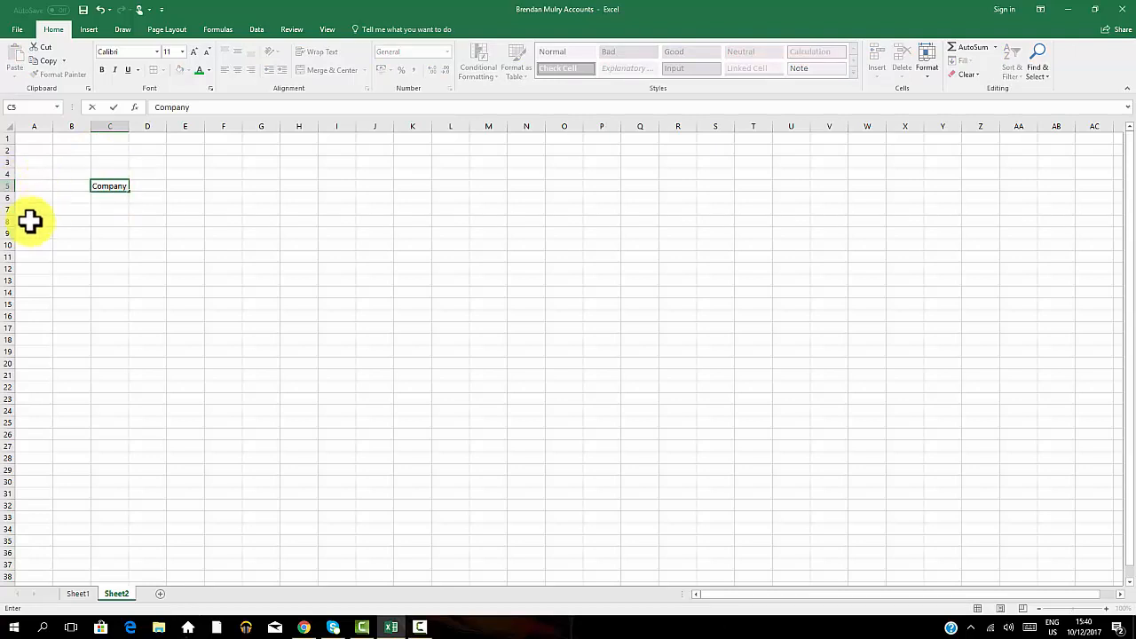
Copy the table range A1:E7 on Sheet1.
left_click(71, 595)
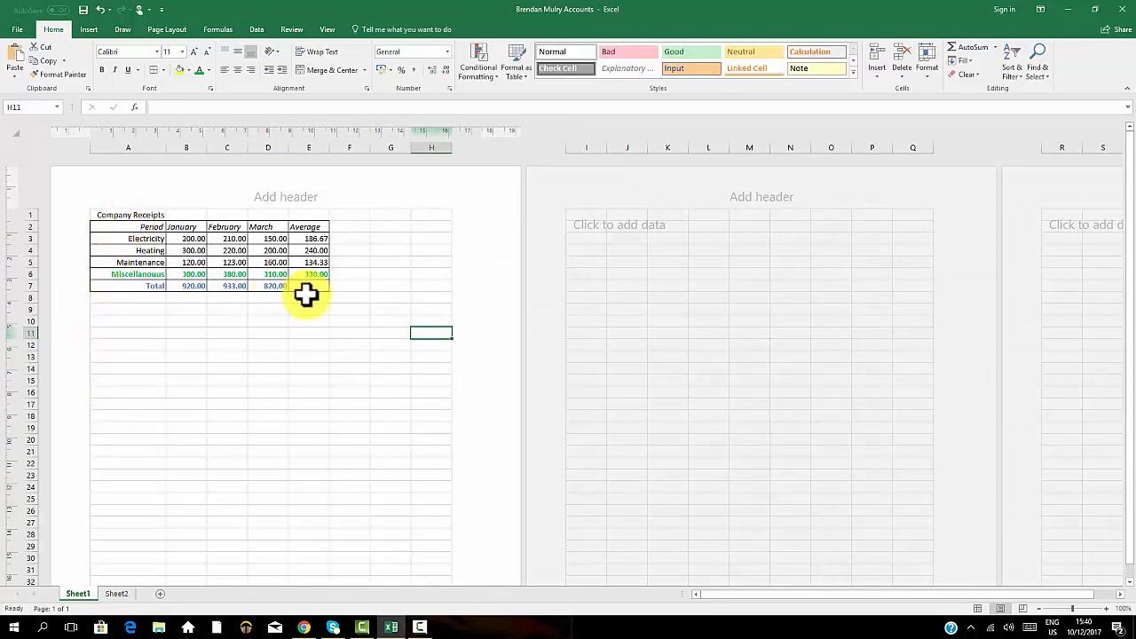
left_click(129, 213)
left_click_drag(129, 213, 311, 284)
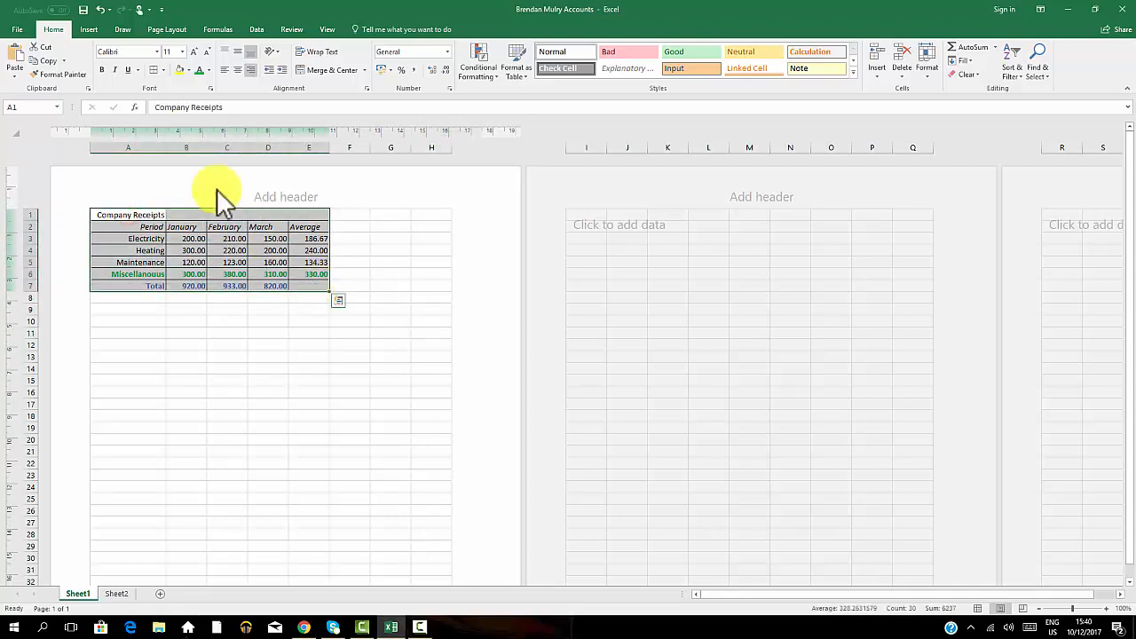
left_click(42, 56)
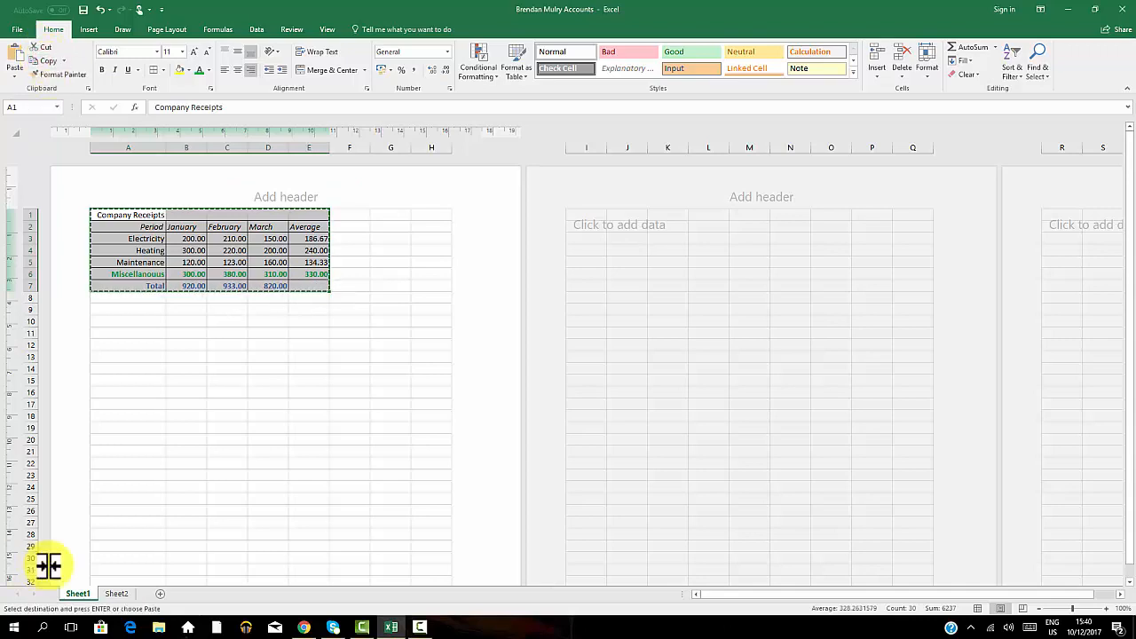
Paste the copied receipts table into Sheet2 starting at cell C8, keeping source formatting.
left_click(118, 594)
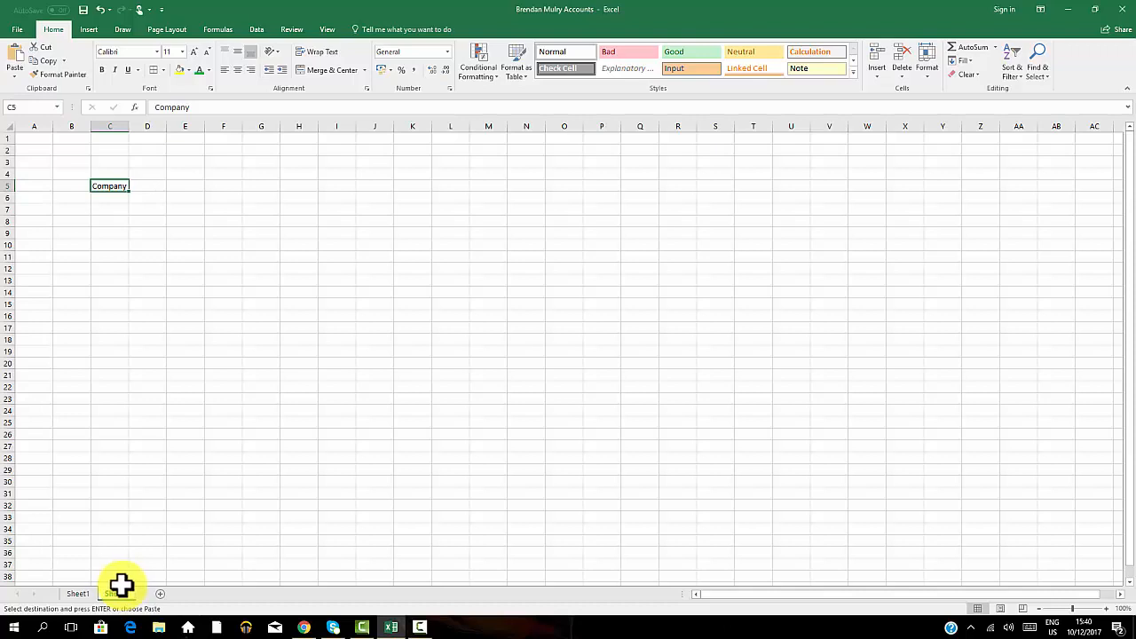
left_click(116, 221)
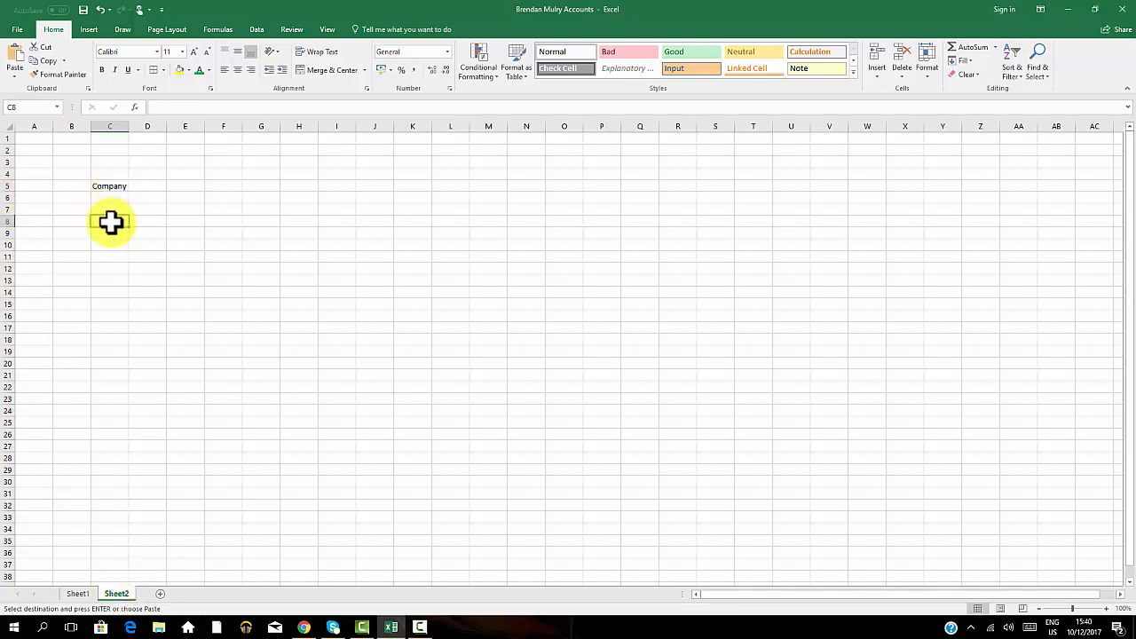
left_click(15, 69)
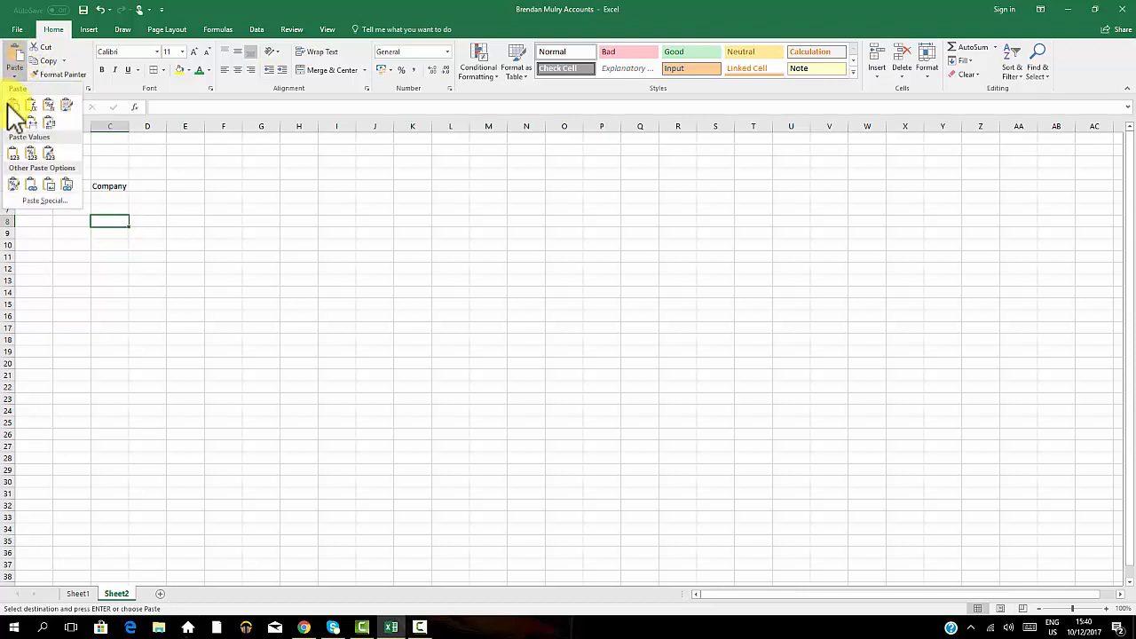
left_click(15, 107)
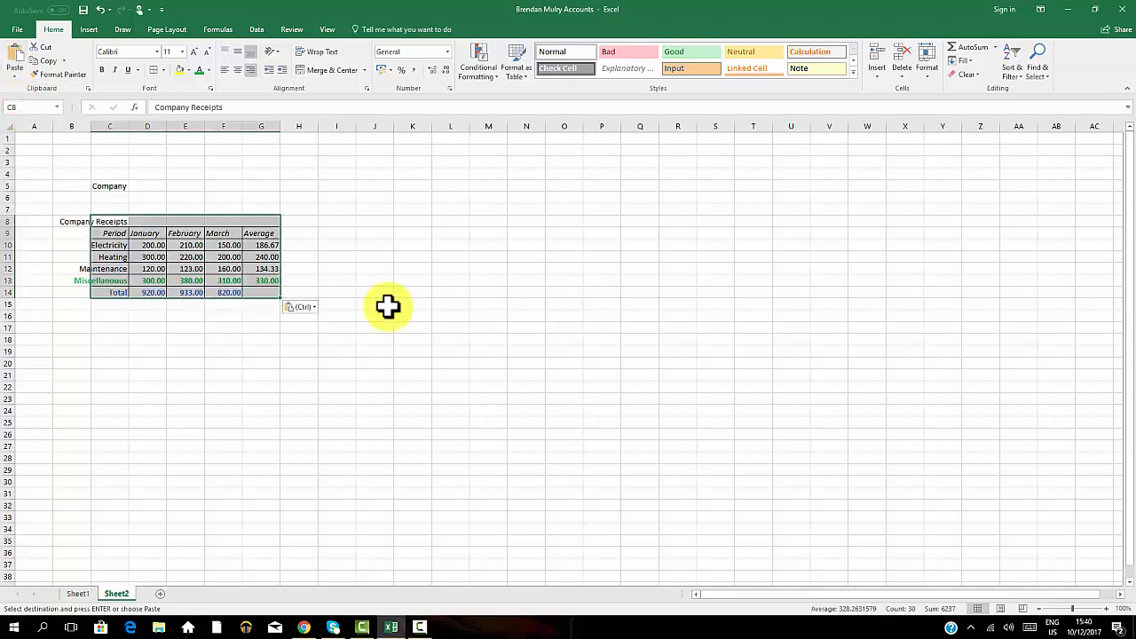
left_click(417, 280)
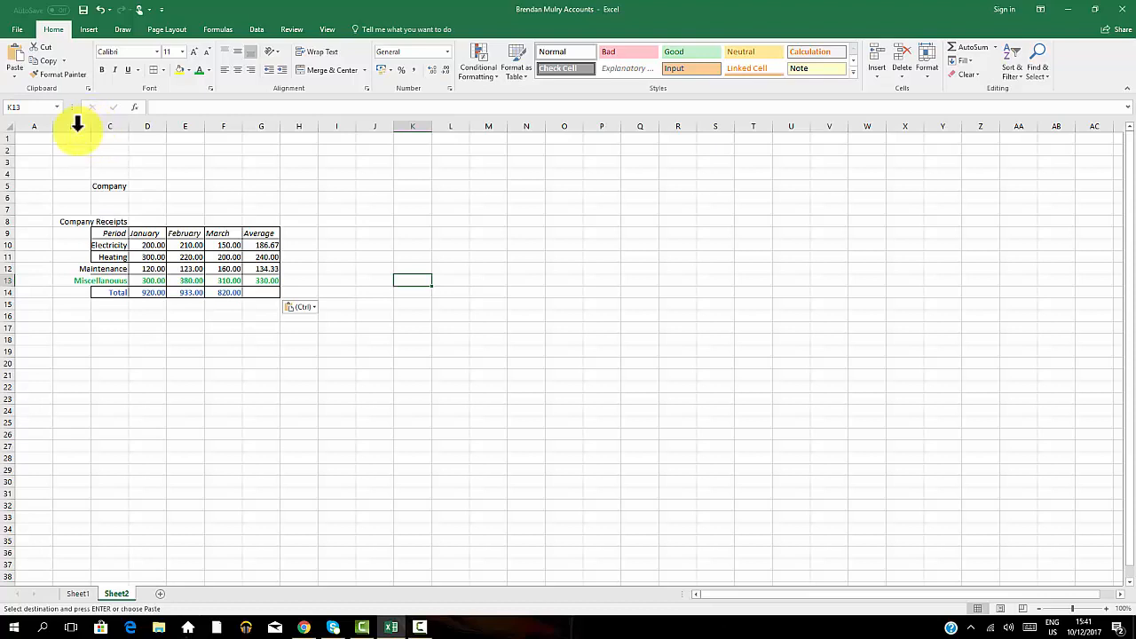
Widen column C on Sheet2 so the table's row labels fit.
left_click(75, 222)
left_click_drag(76, 222, 121, 223)
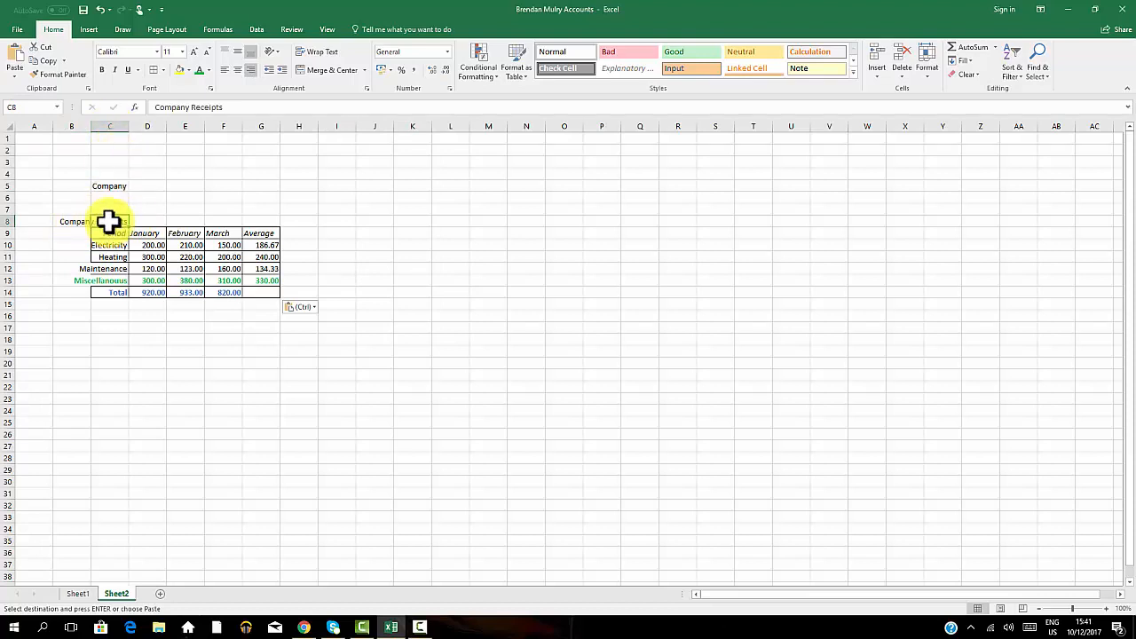
left_click(73, 222)
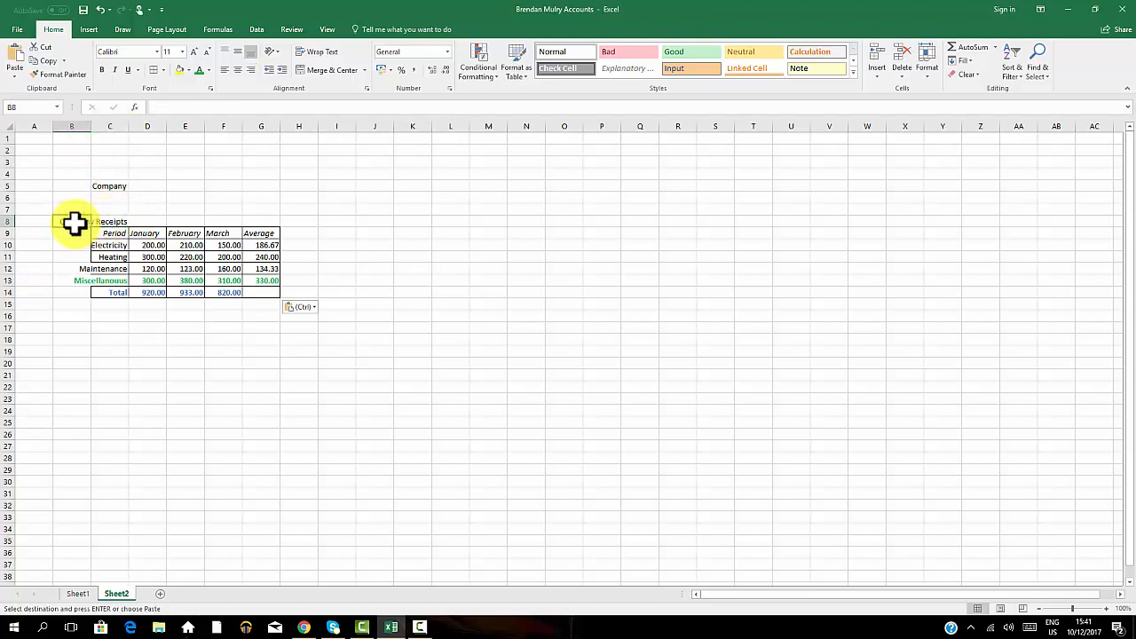
left_click(112, 222)
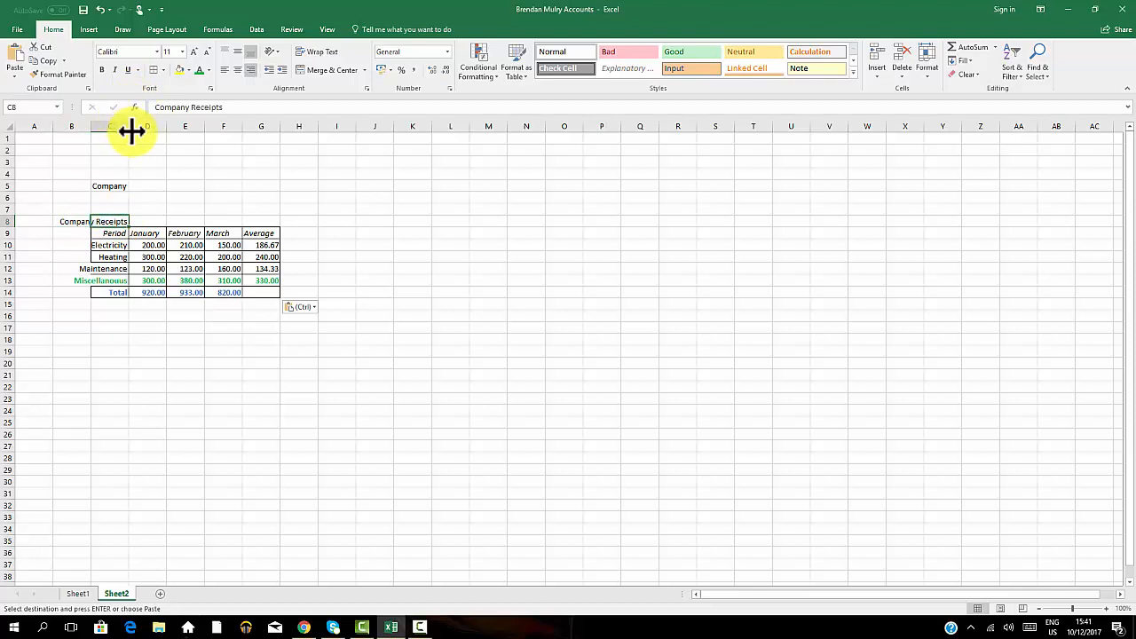
left_click_drag(129, 131, 167, 130)
left_click(488, 221)
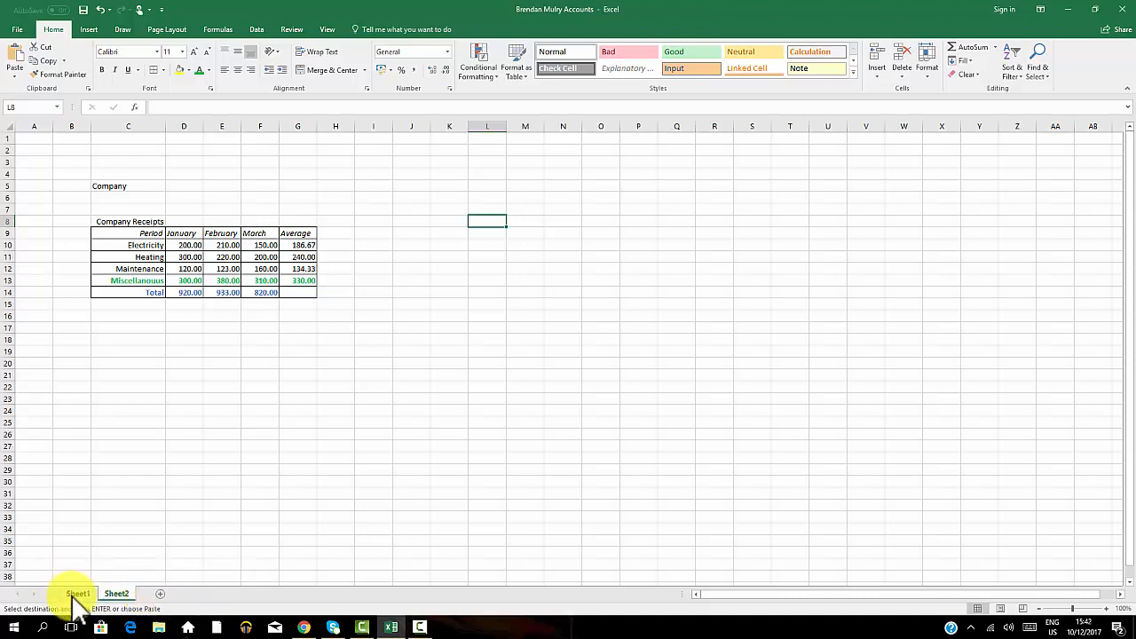
Rename Sheet2 as Backup.
right_click(121, 595)
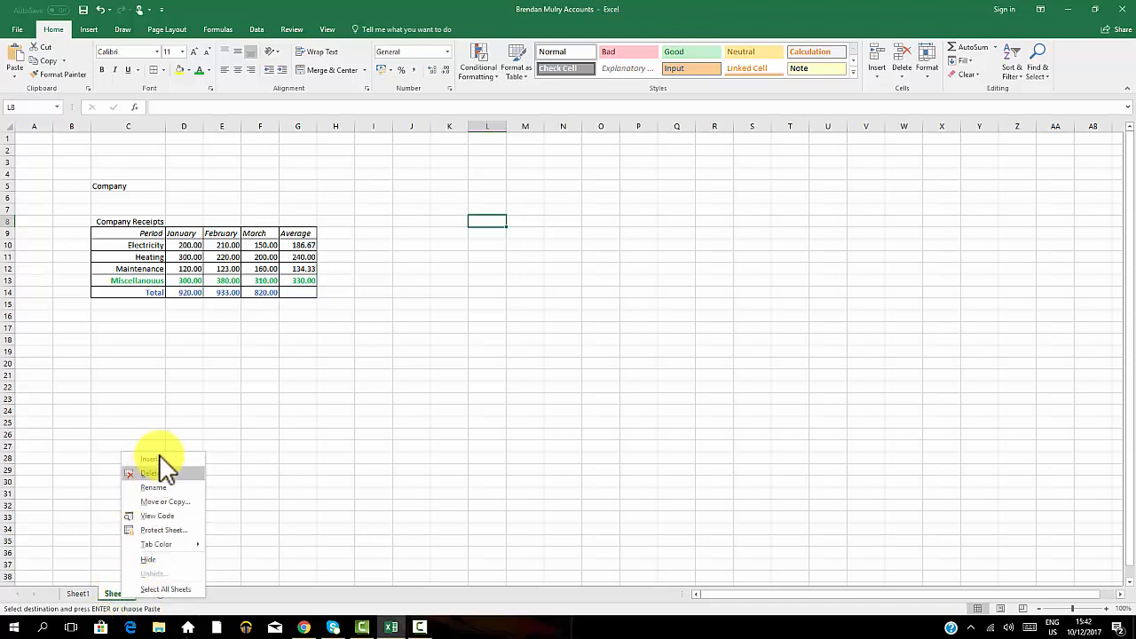
left_click(152, 487)
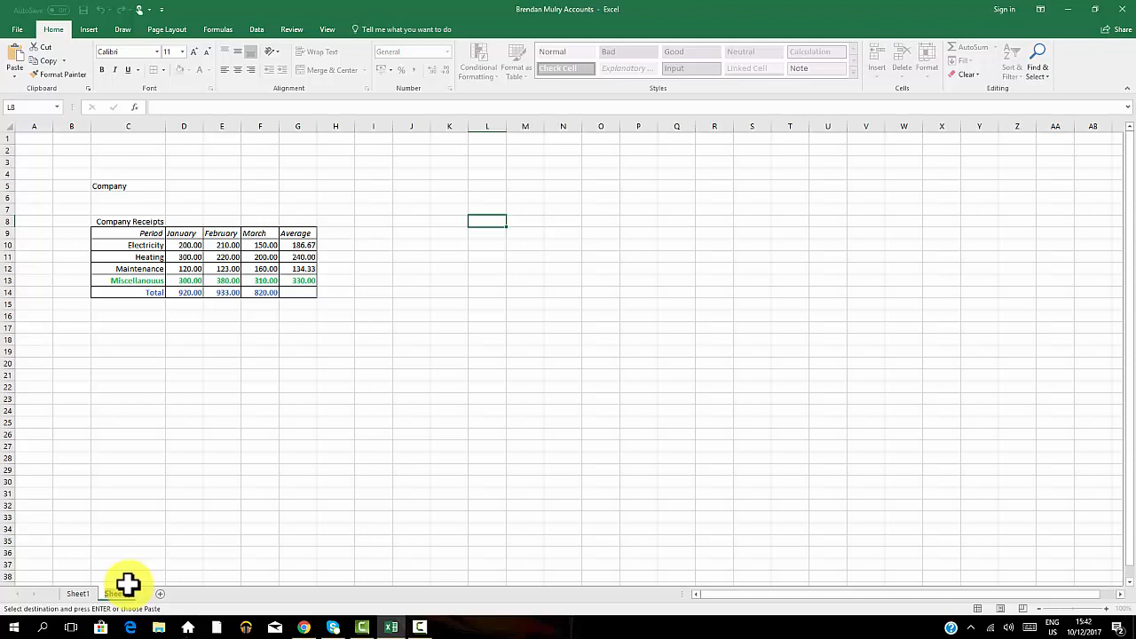
type("Backup")
left_click(369, 481)
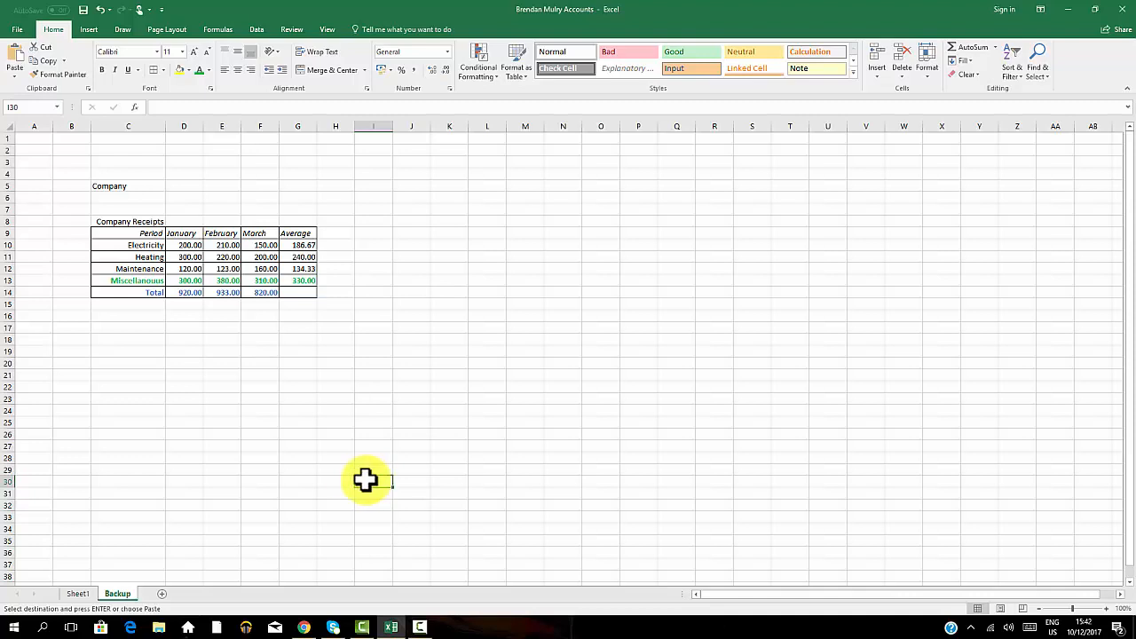
Select the range C9:F13 and insert a 2-D clustered column chart from it.
left_click(111, 233)
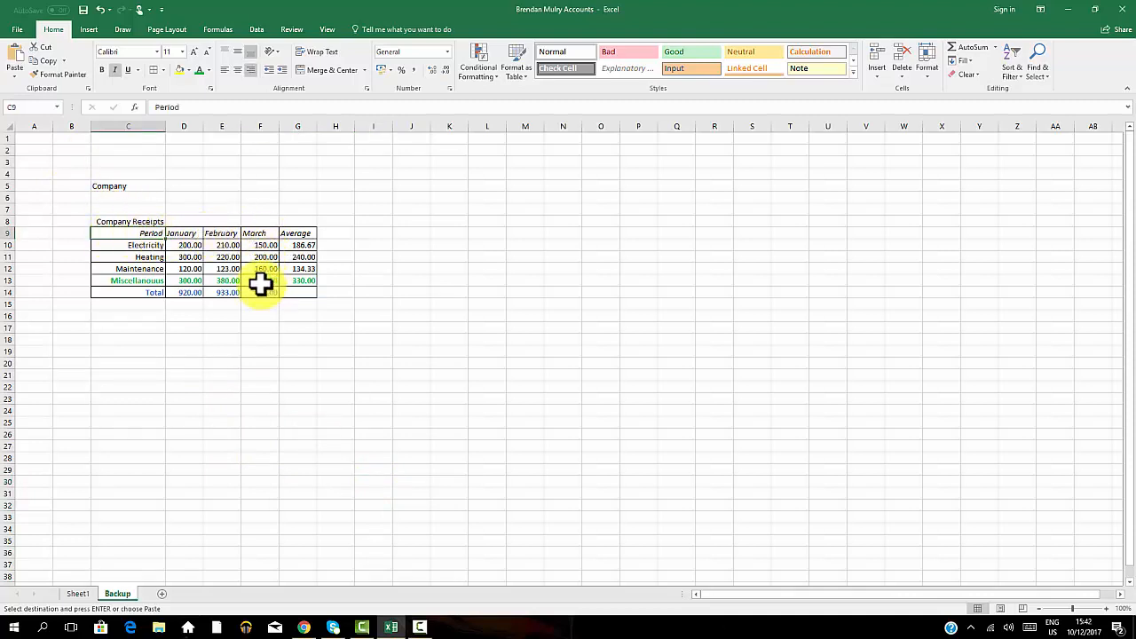
left_click(260, 282)
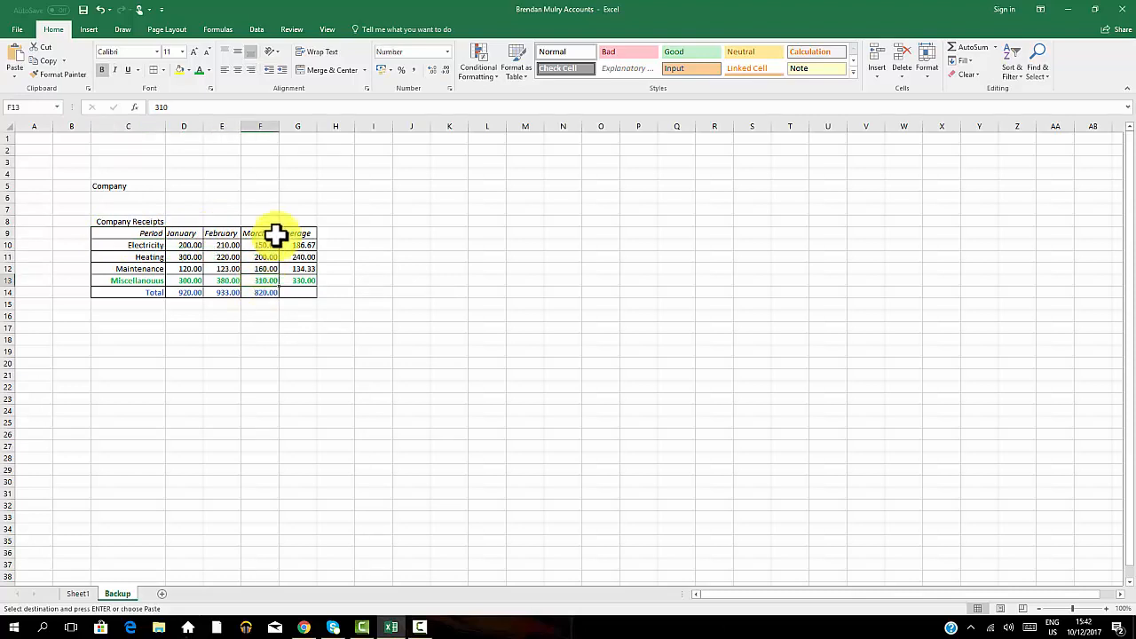
left_click(125, 234)
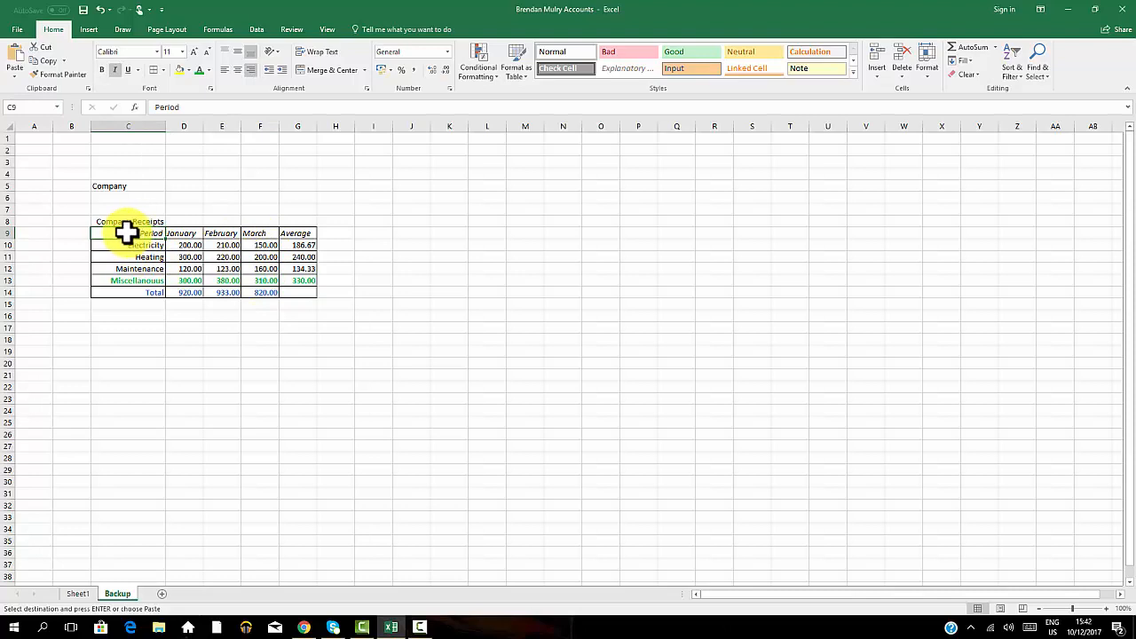
left_click(563, 184)
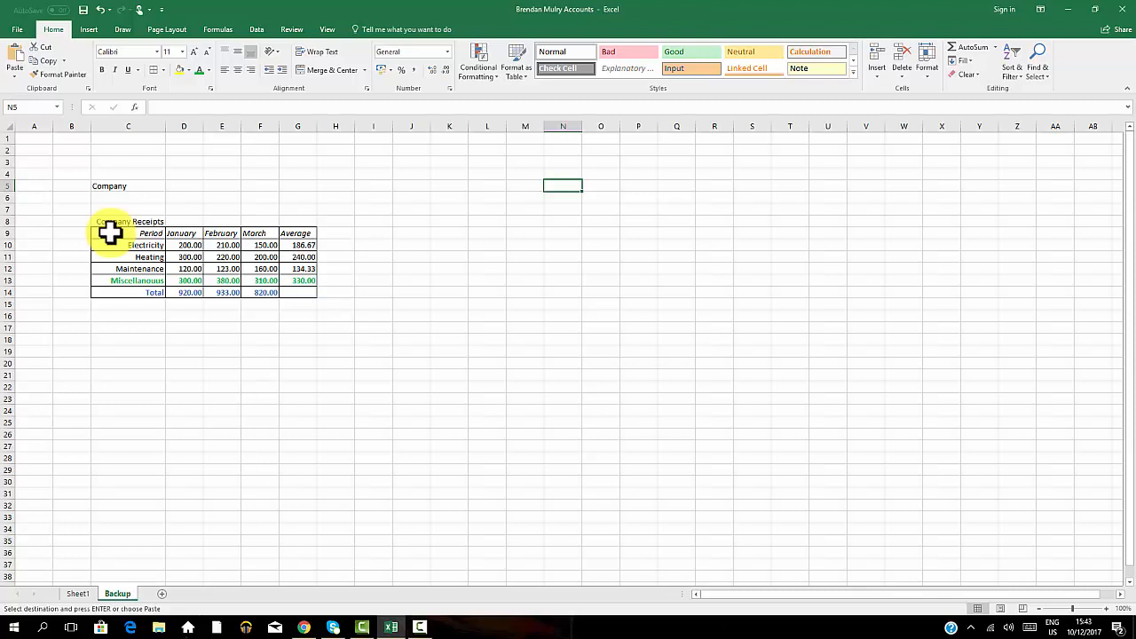
left_click_drag(118, 236, 257, 282)
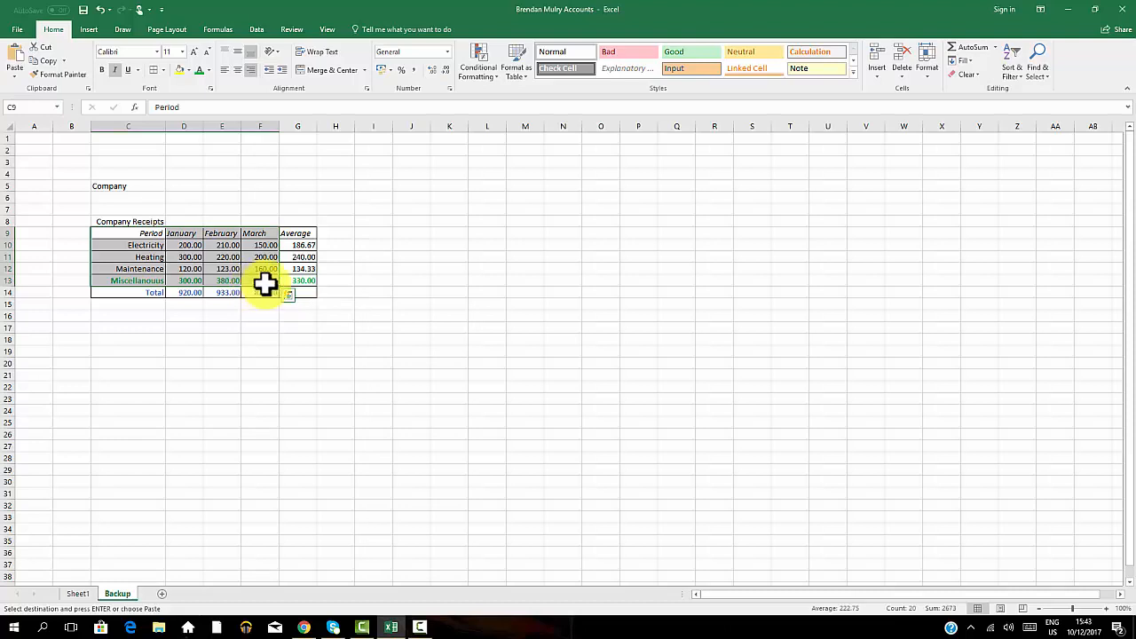
left_click(86, 30)
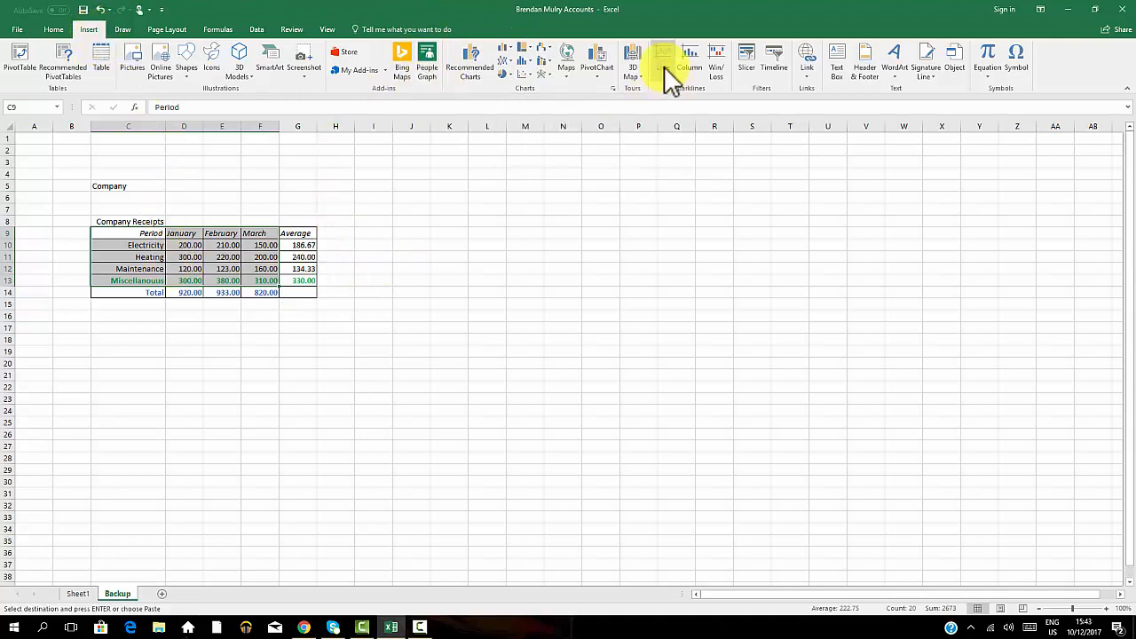
left_click(515, 58)
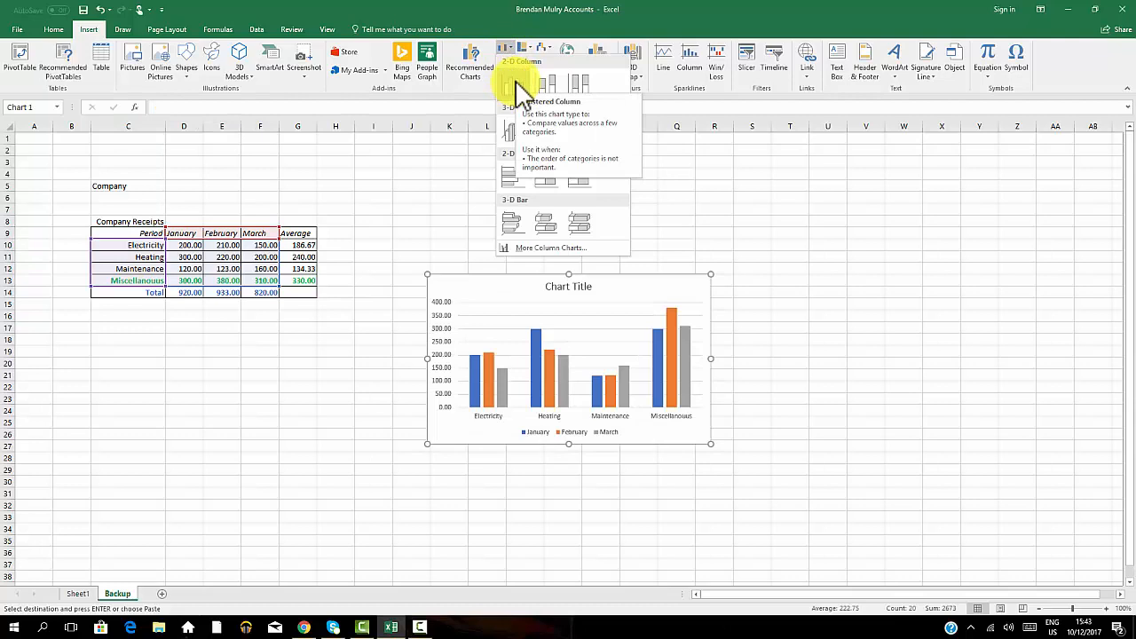
left_click(519, 89)
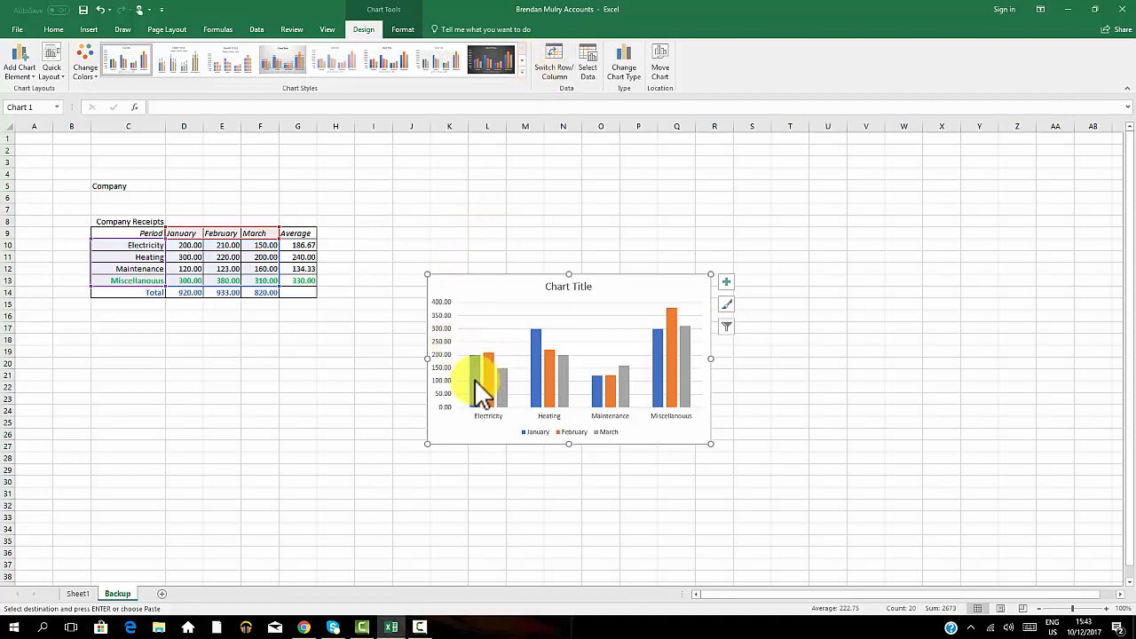
mouse_move(475, 381)
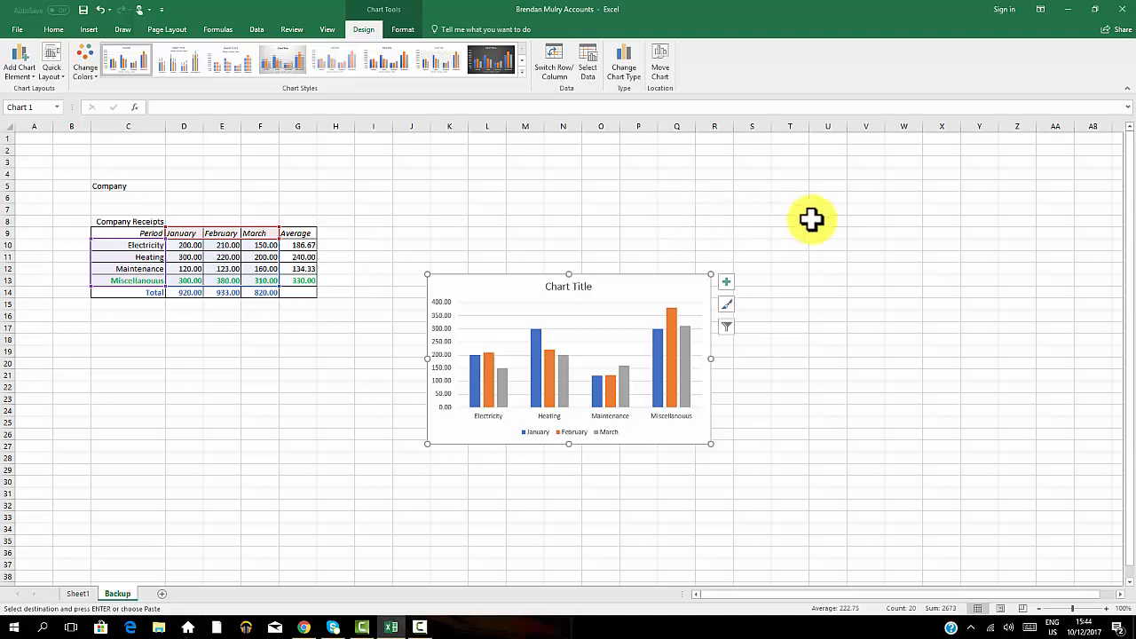
Add a chart title above the chart.
left_click(631, 253)
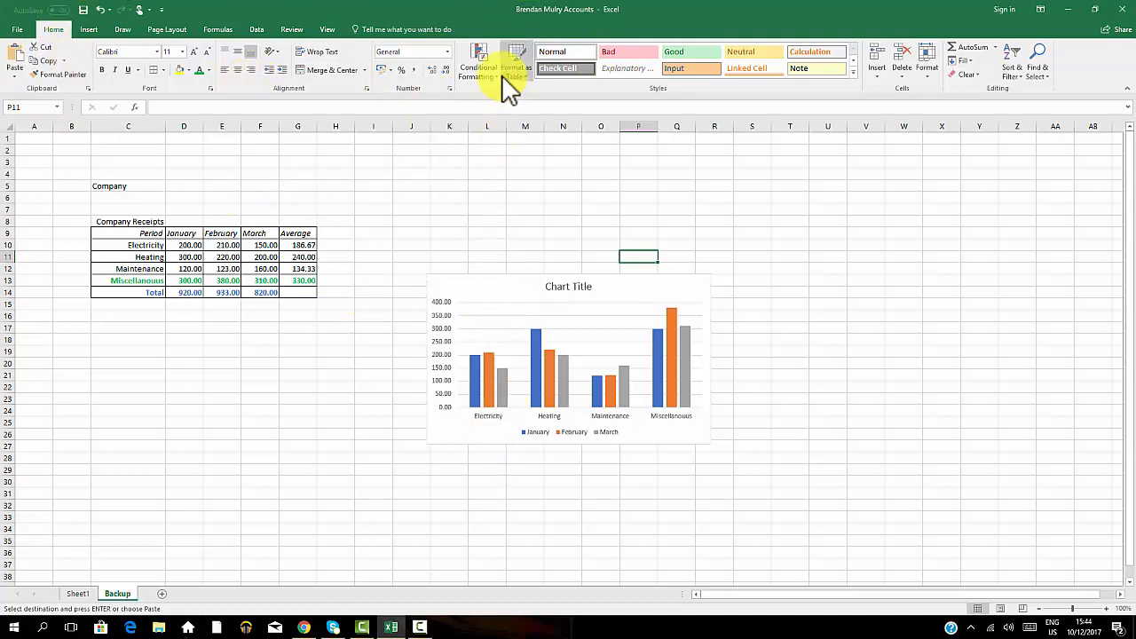
left_click(498, 287)
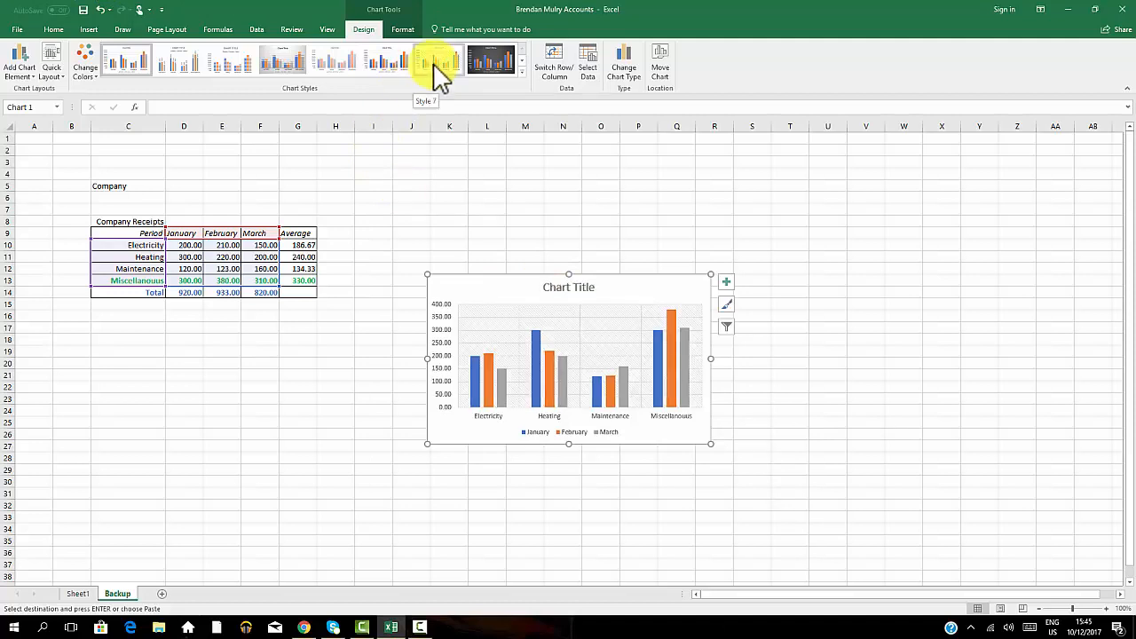
left_click(494, 304)
left_click(484, 221)
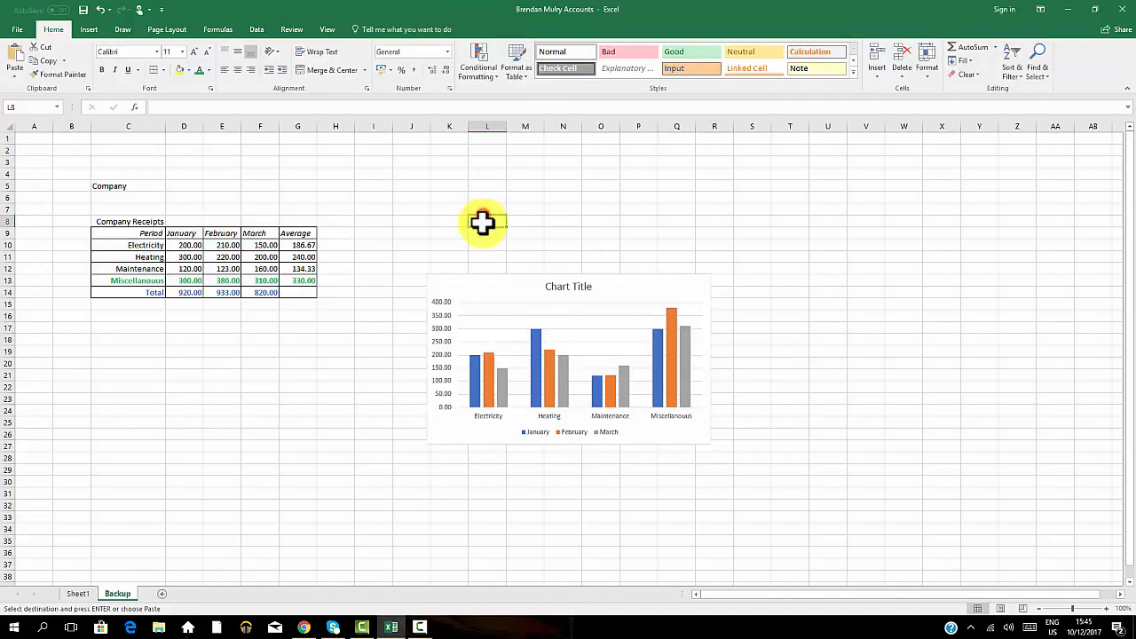
left_click(487, 307)
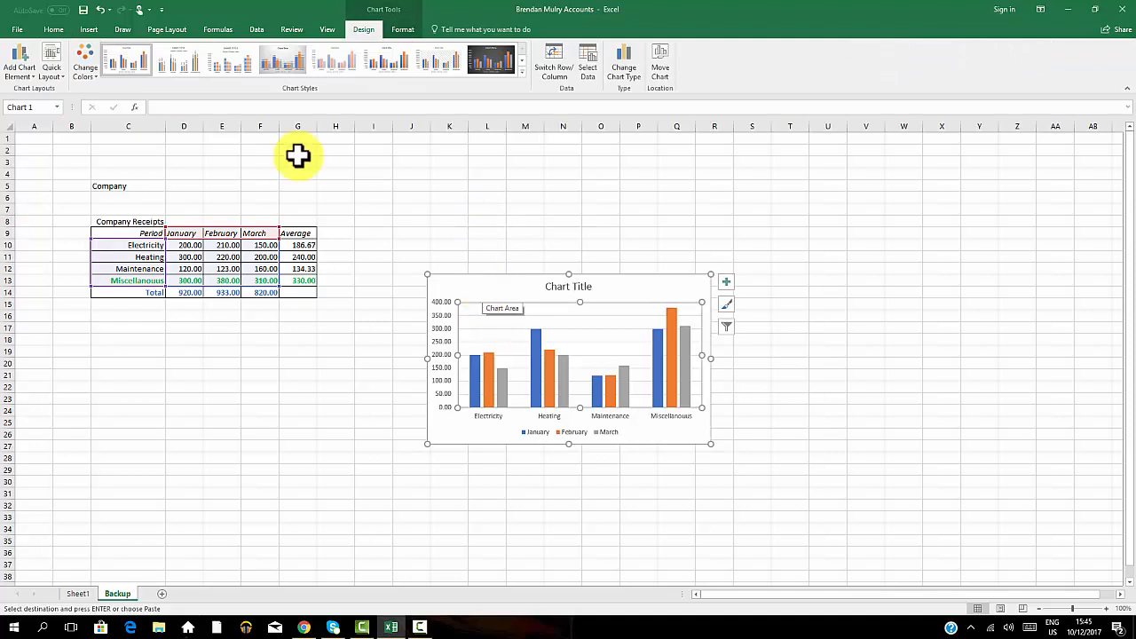
left_click(32, 75)
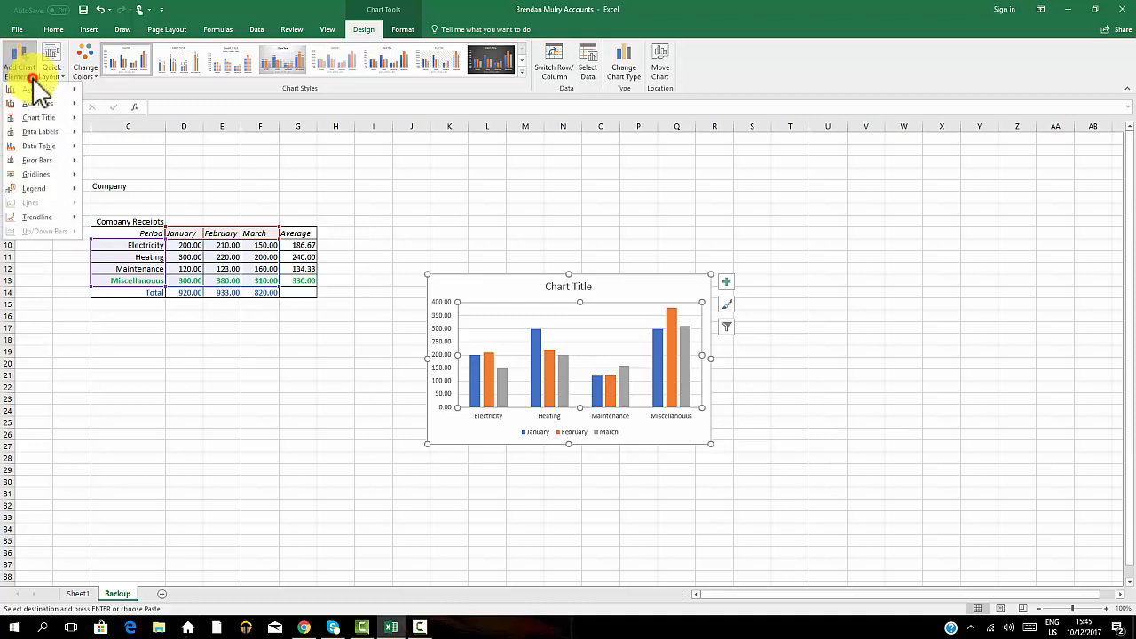
mouse_move(53, 116)
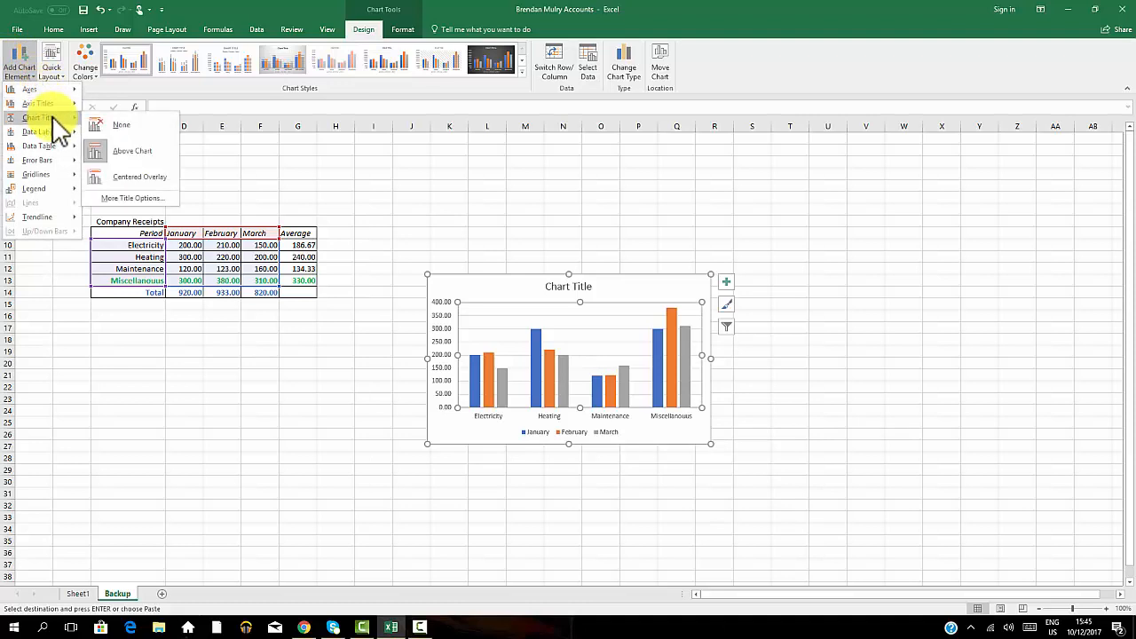
left_click(118, 151)
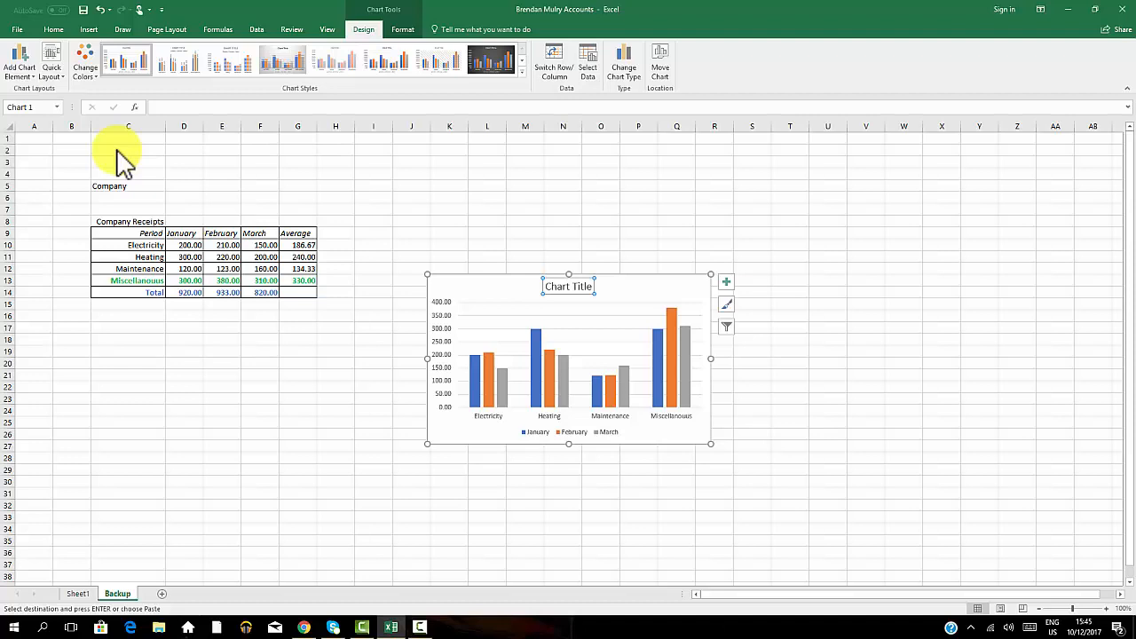
Enter Expenditure as the chart title.
type("Expe")
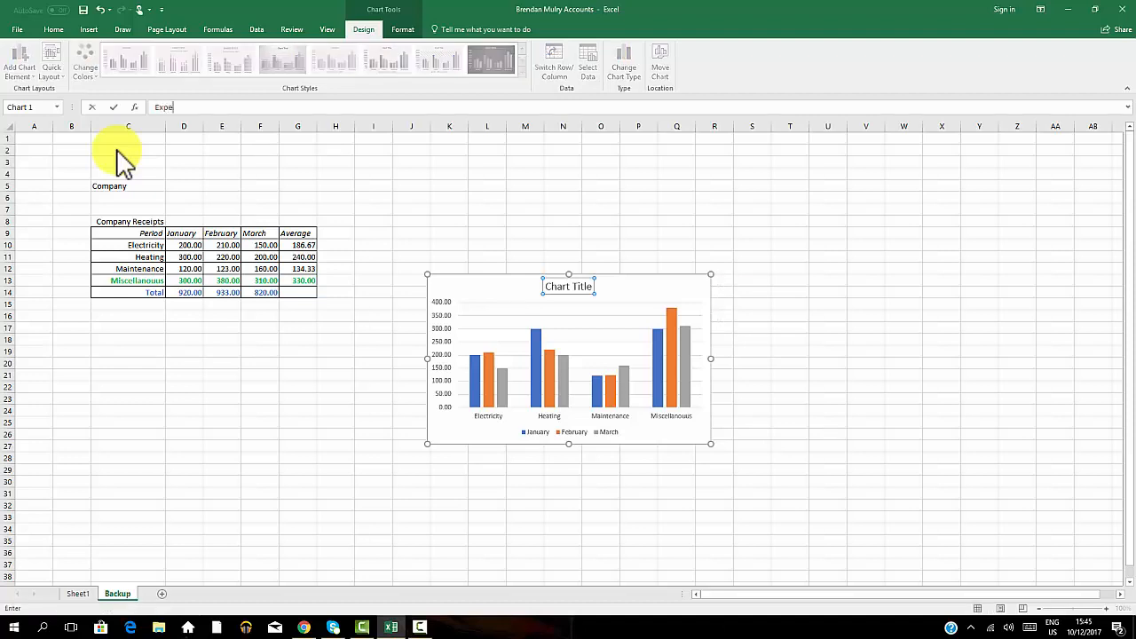
type("nditure")
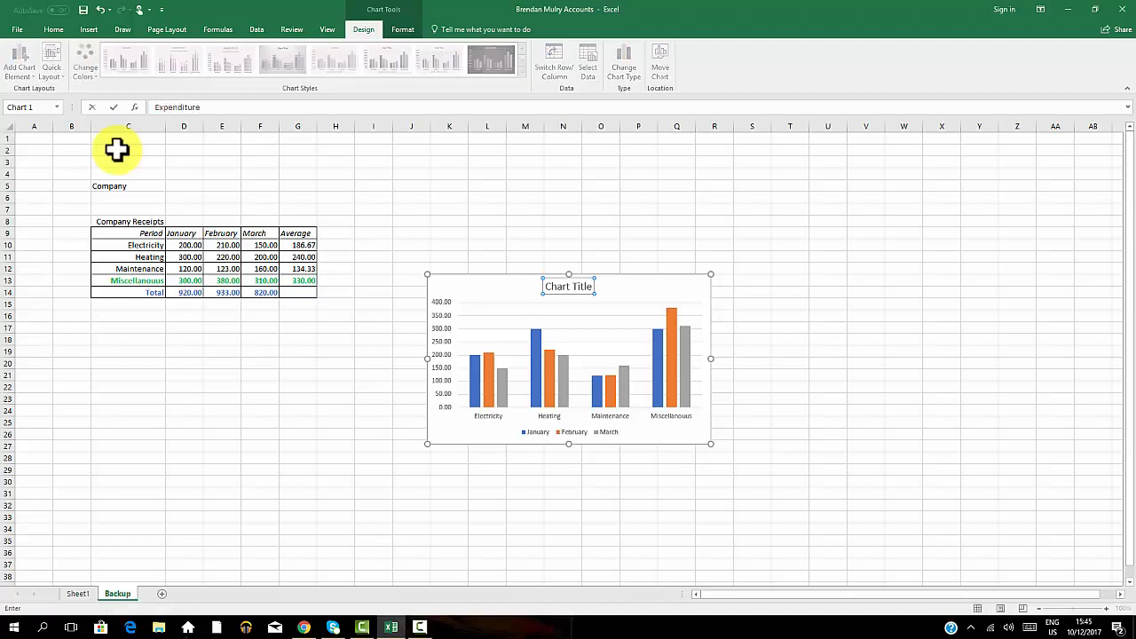
left_click(207, 106)
left_click_drag(155, 88, 133, 89)
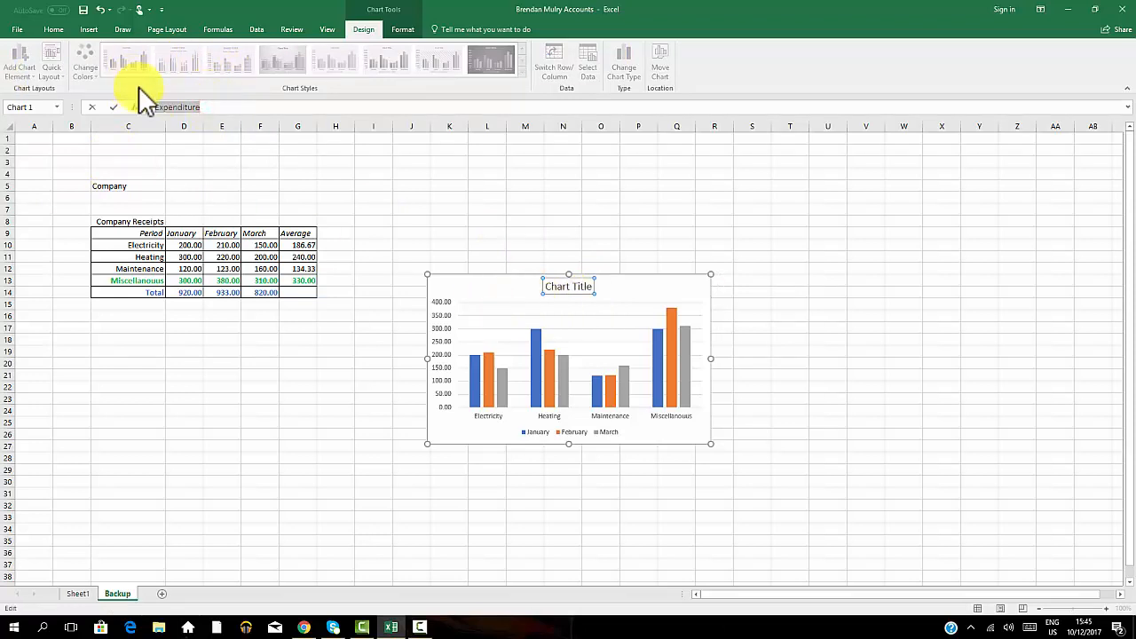
left_click(551, 285)
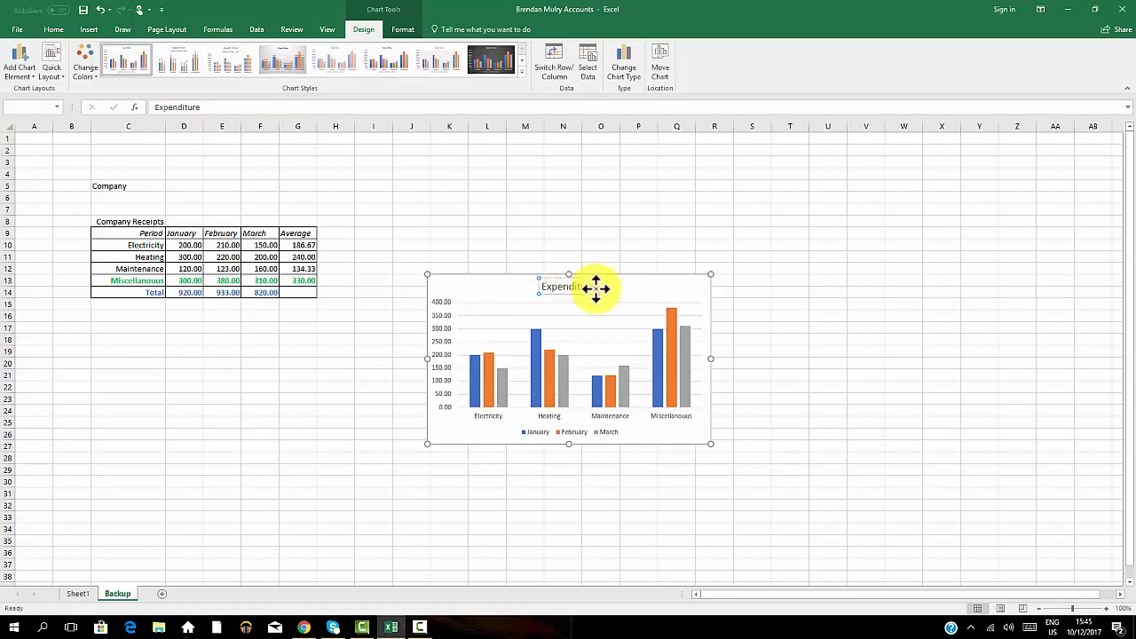
Edit the chart title text by deleting one letter so it reads Expendiure.
left_click(597, 288)
left_click(585, 288)
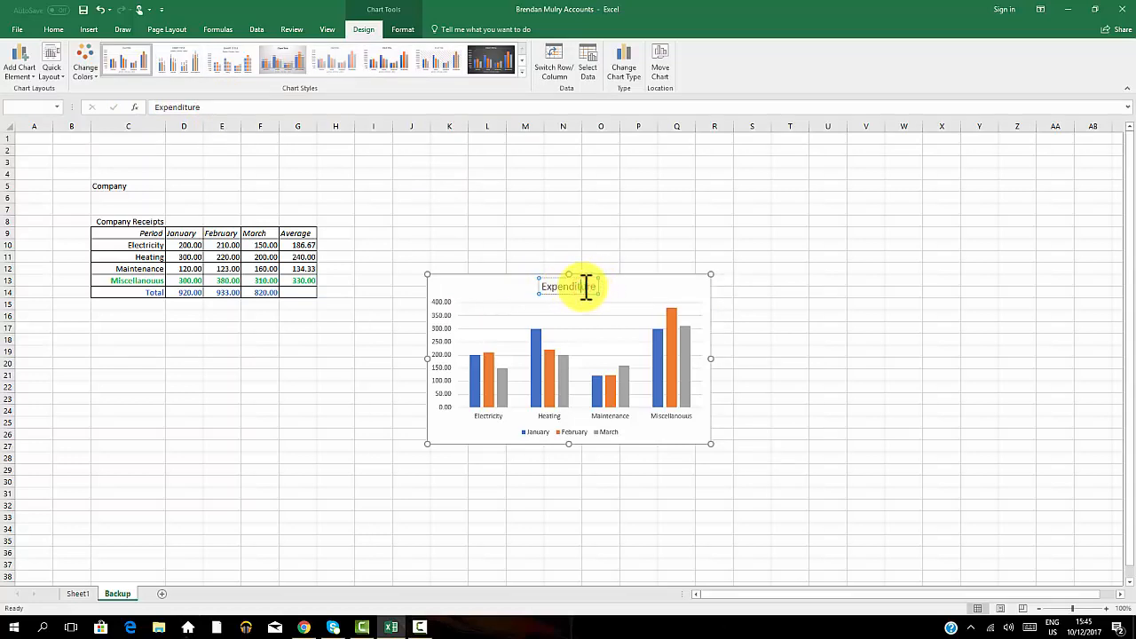
key("BackSpace")
left_click(632, 287)
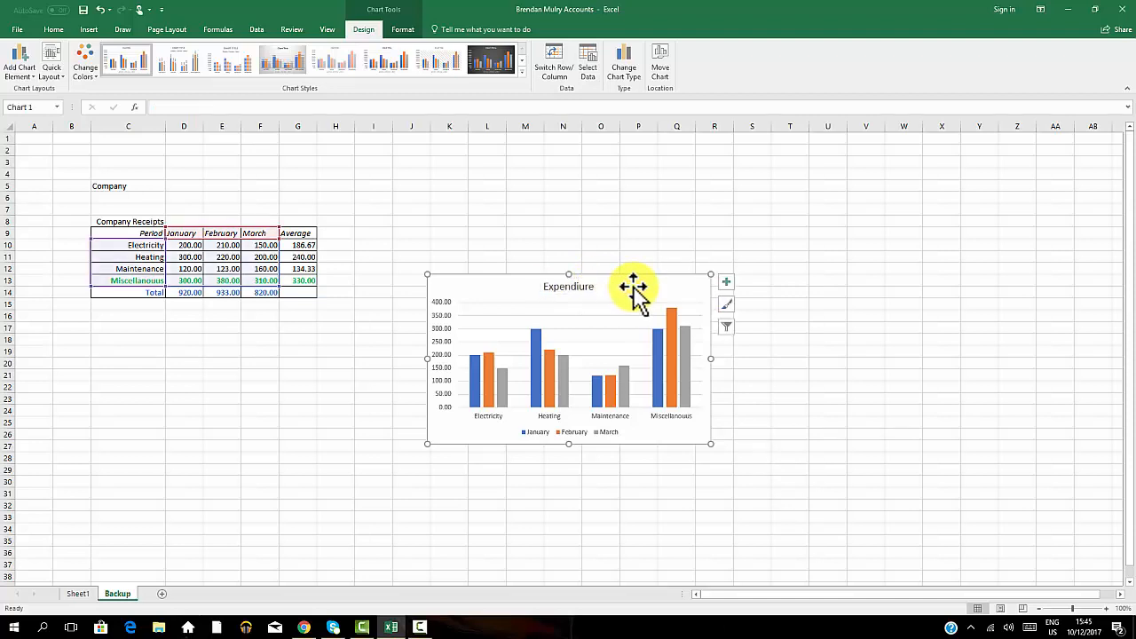
Correct the chart title so it reads Expenditure by inserting the missing t.
left_click(574, 287)
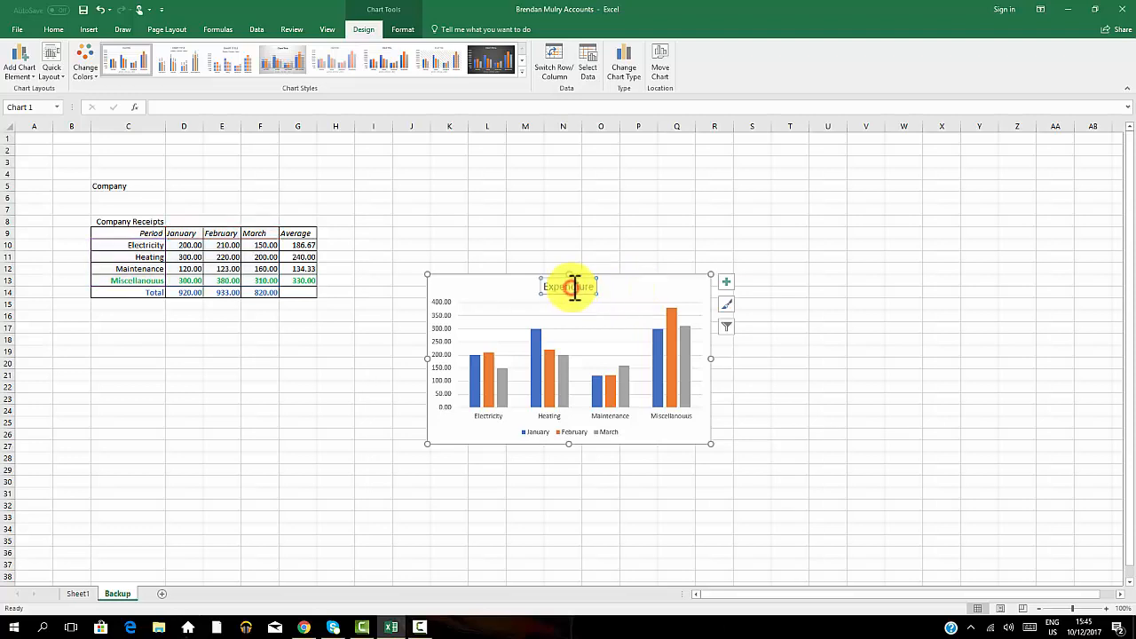
left_click(582, 286)
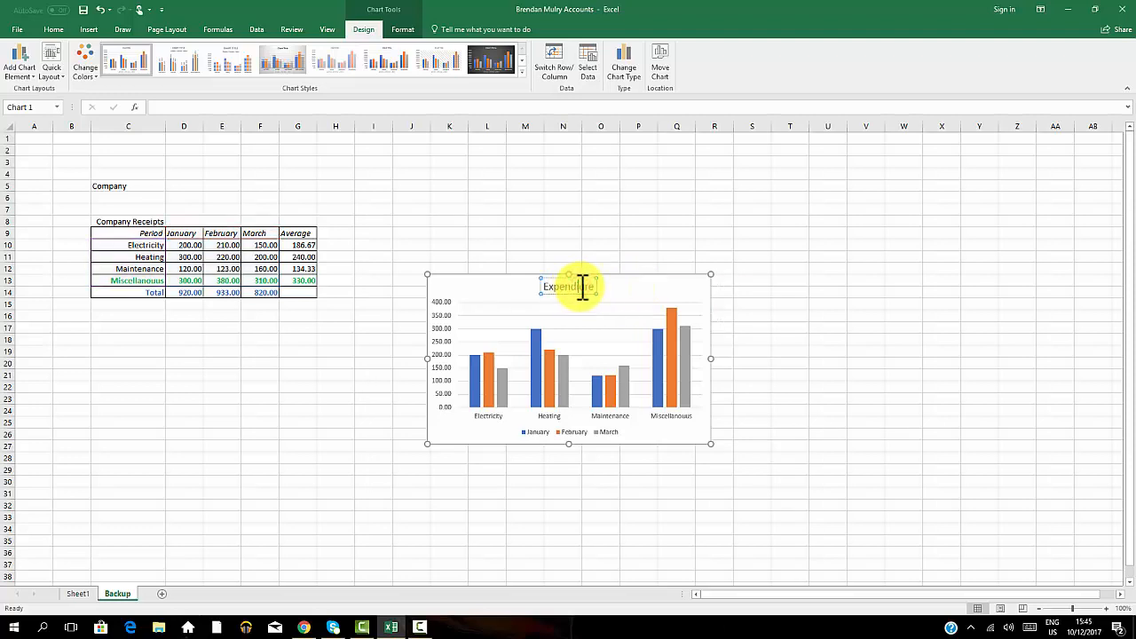
type("t")
Give the January data series a solid red fill and close the formatting pane.
left_click(472, 391)
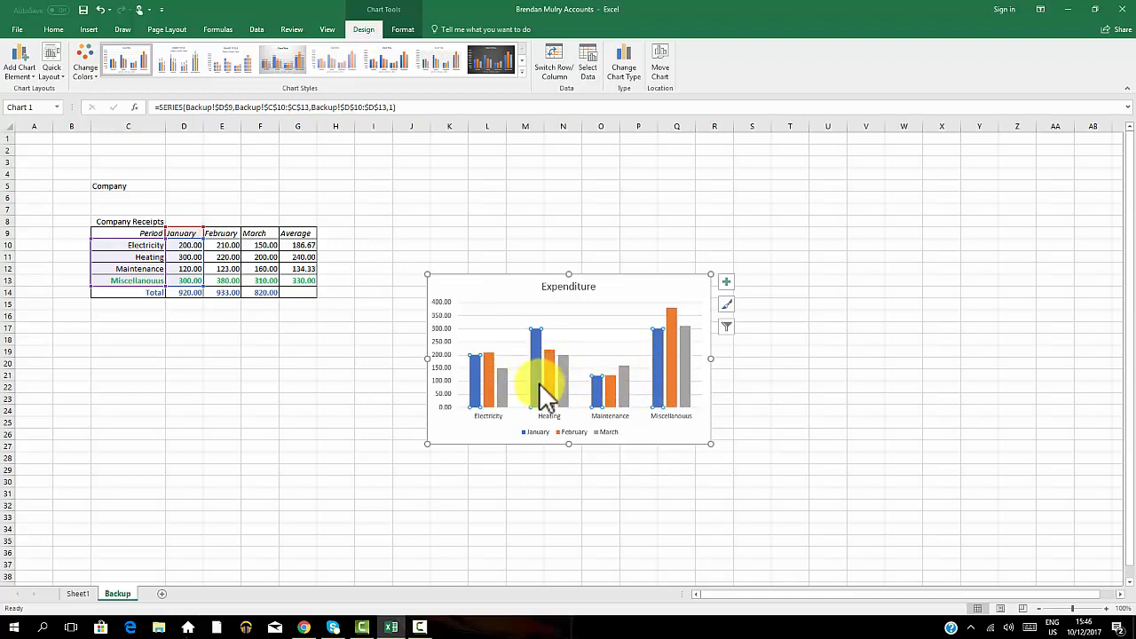
right_click(474, 387)
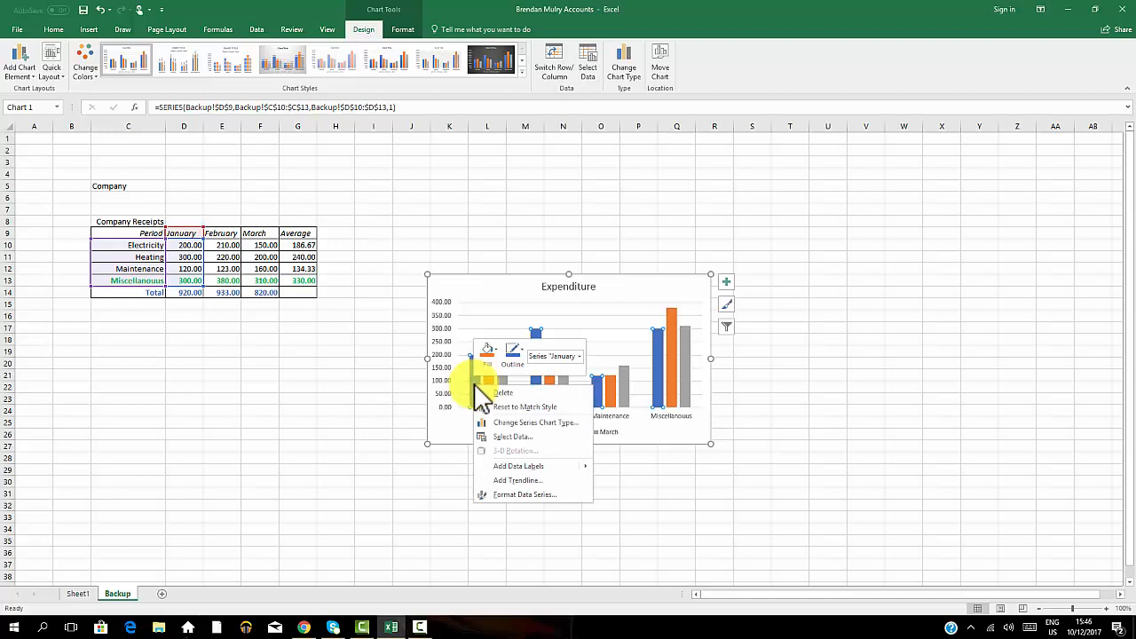
left_click(527, 490)
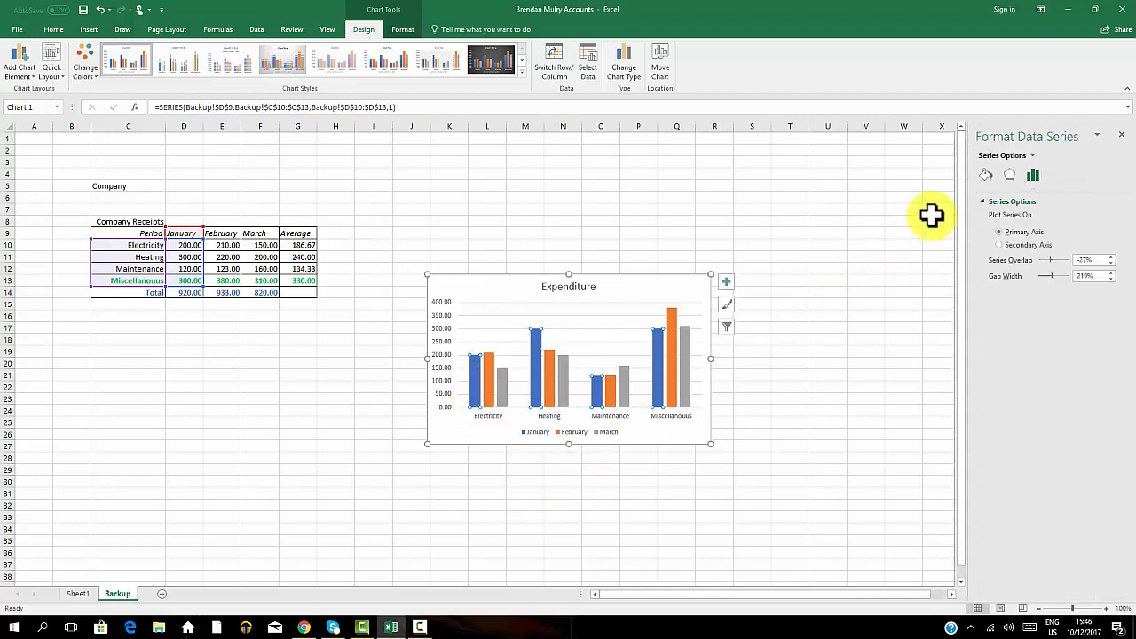
left_click(986, 174)
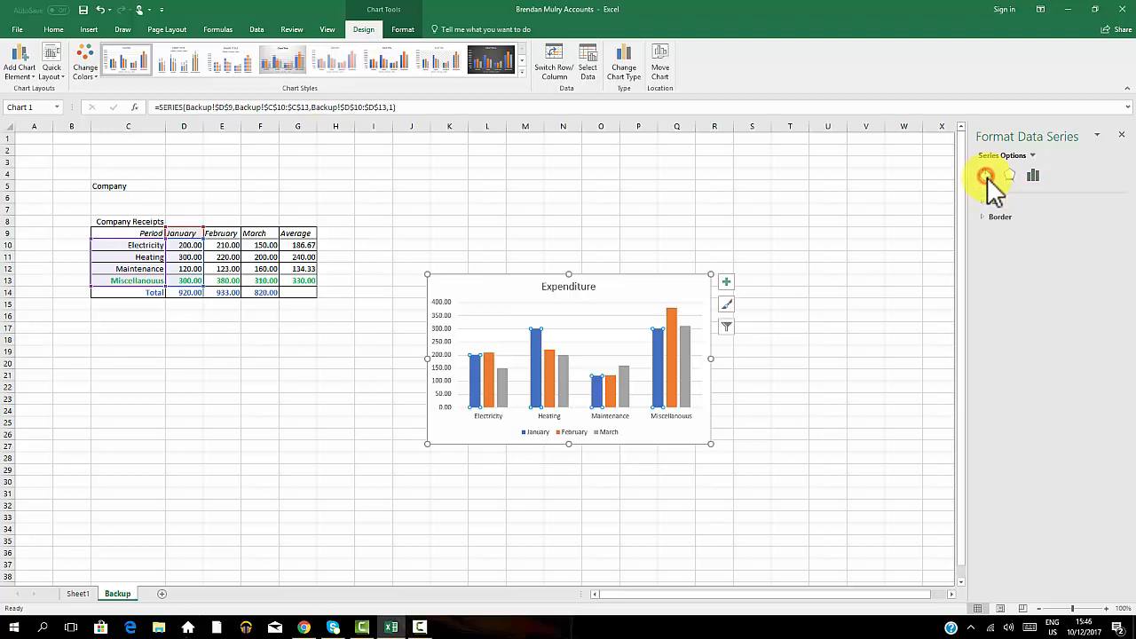
left_click(992, 202)
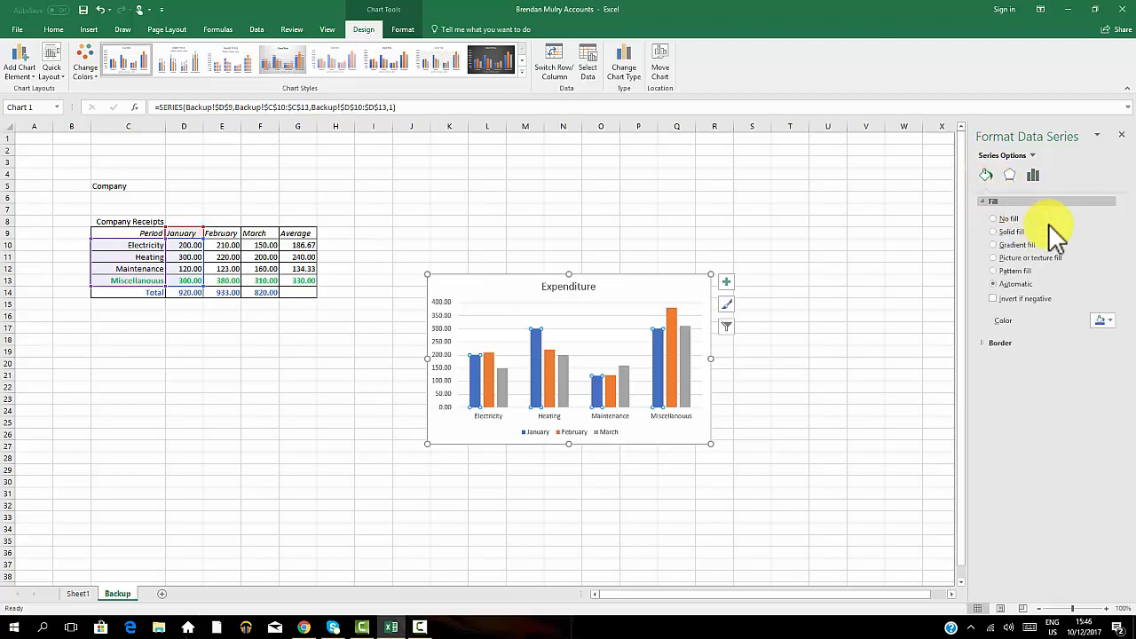
left_click(1107, 320)
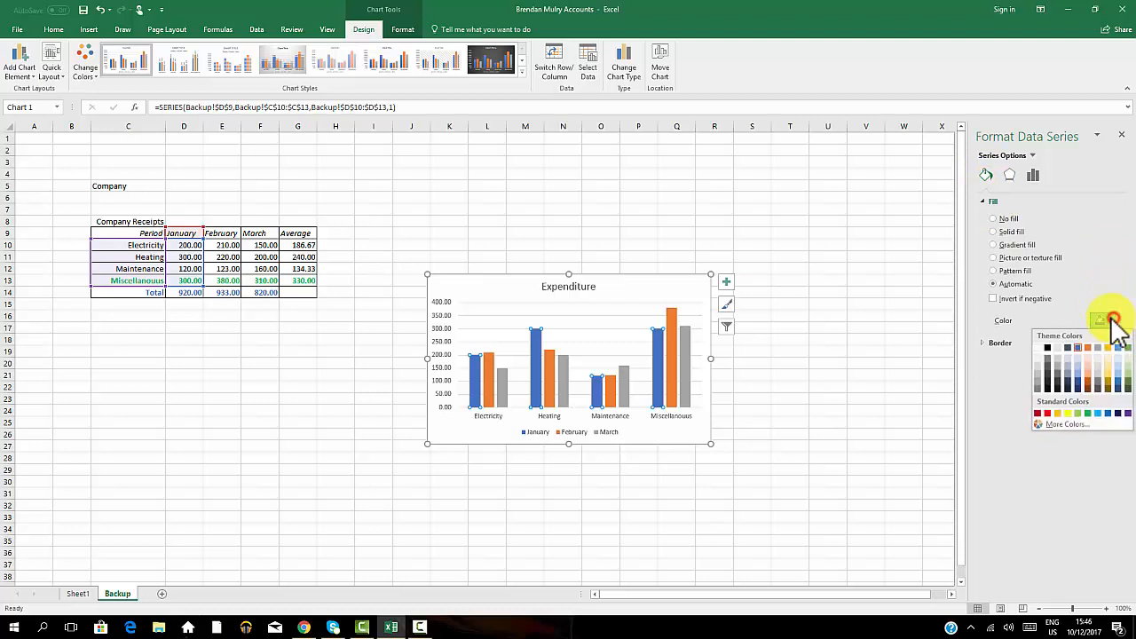
left_click(1047, 413)
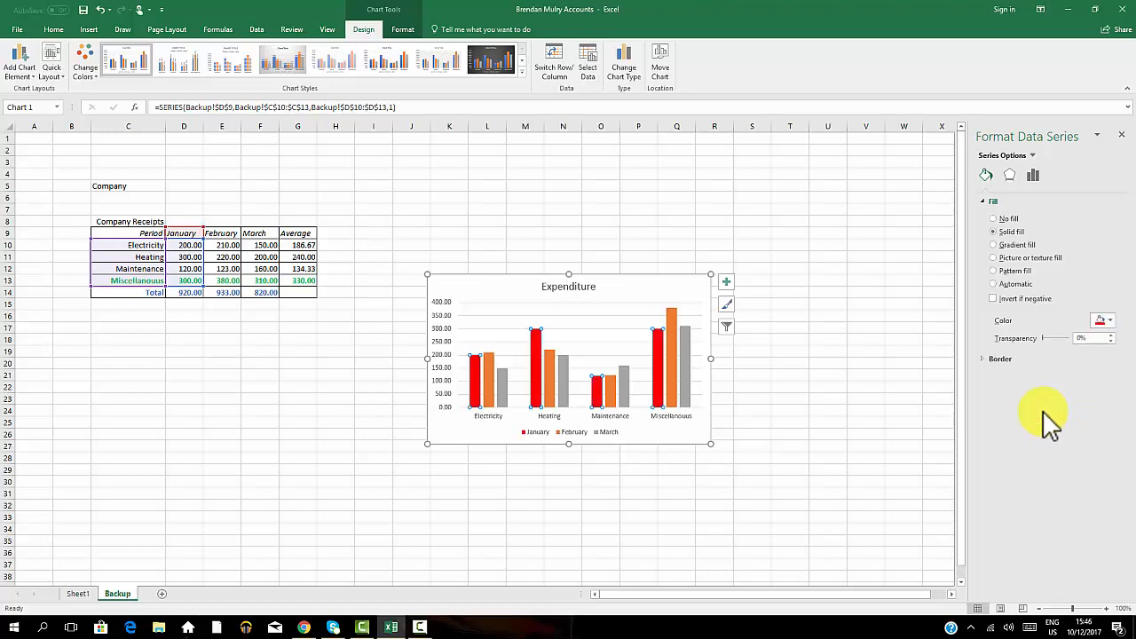
left_click(852, 366)
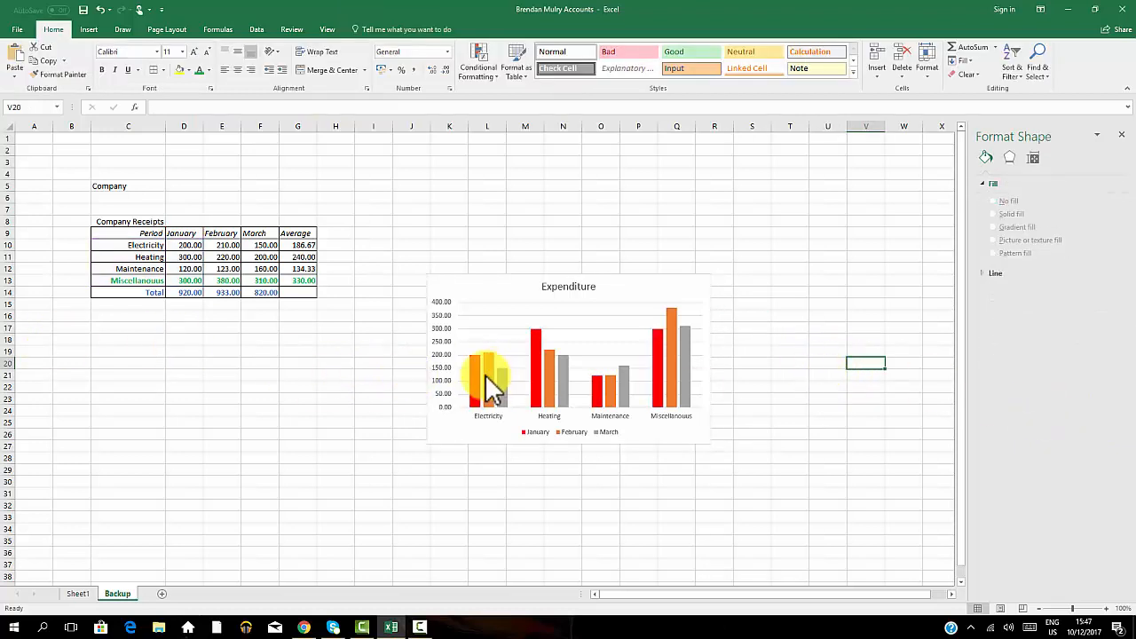
left_click(1121, 135)
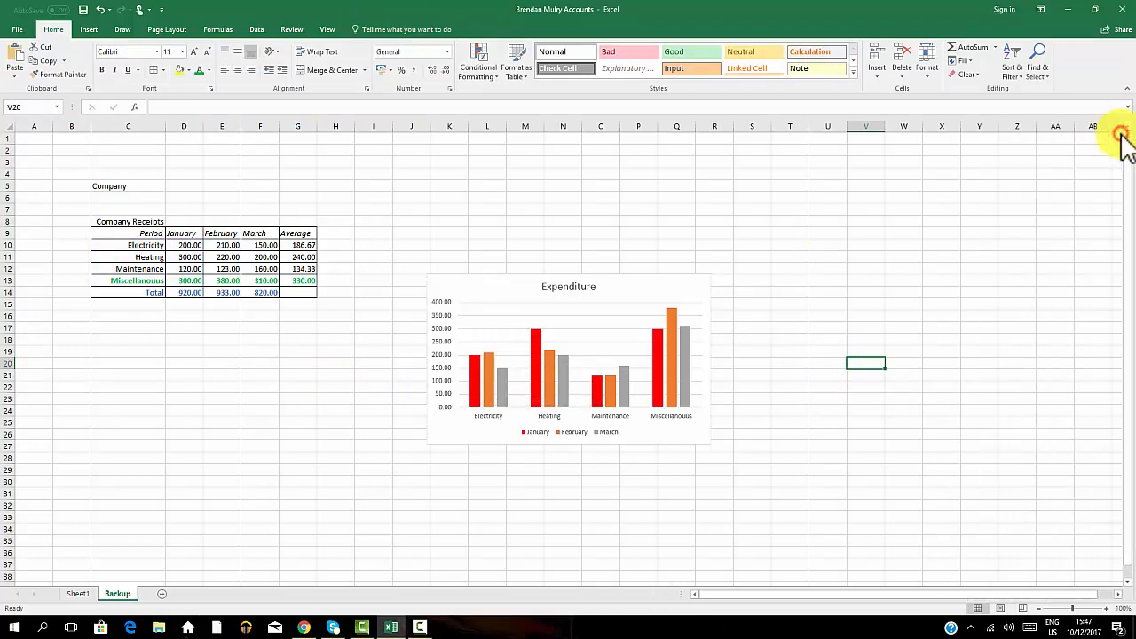
Give the February data series a solid yellow fill.
left_click(488, 393)
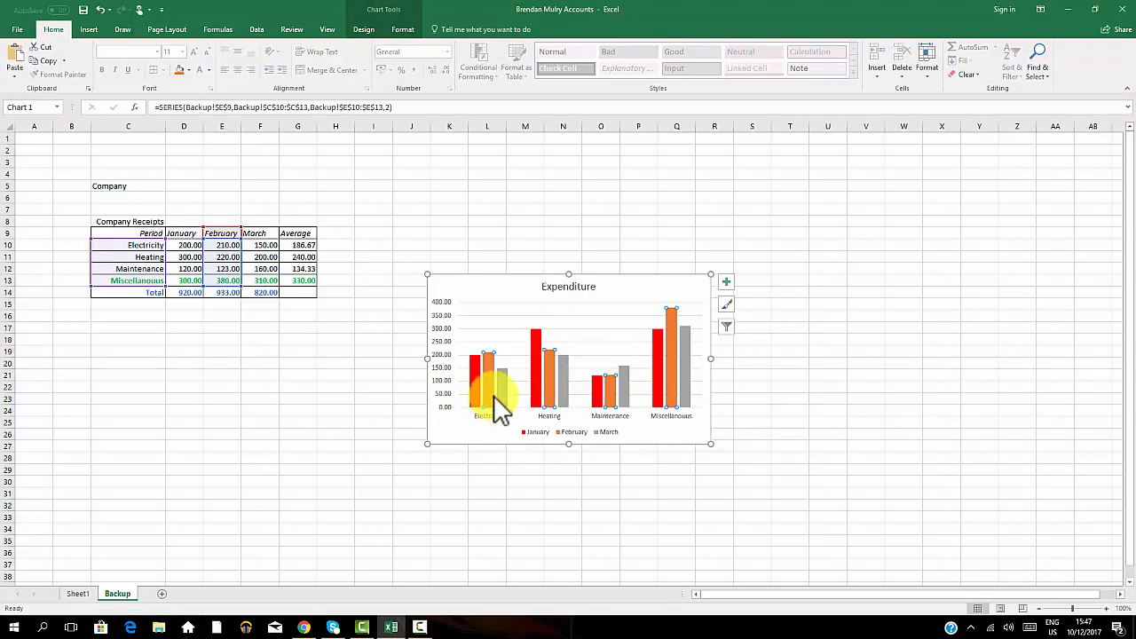
left_click(562, 516)
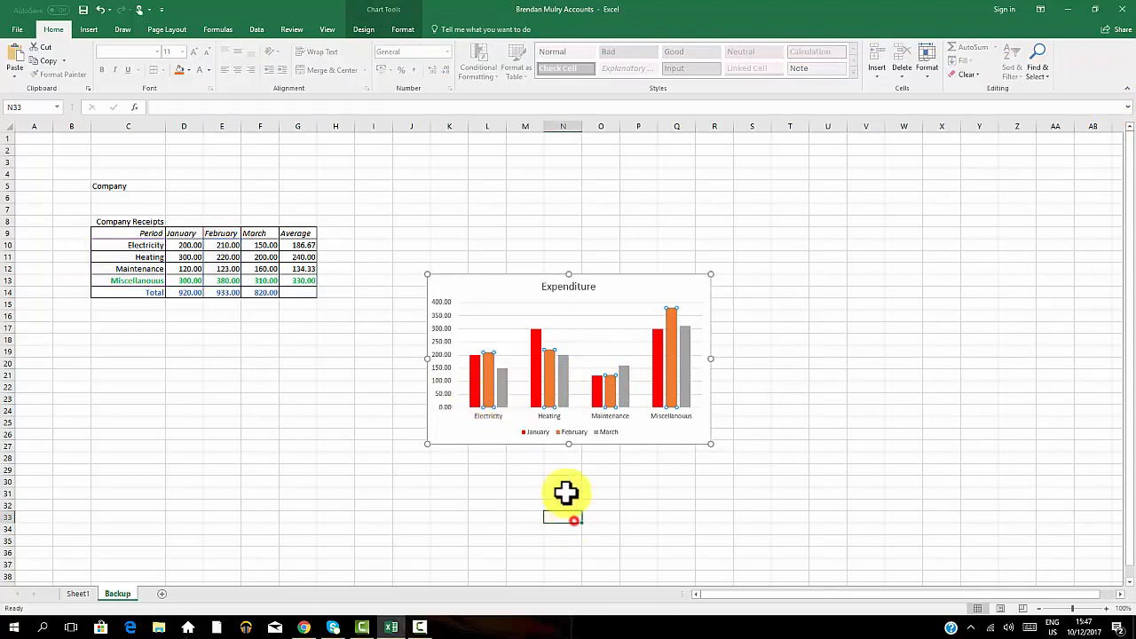
left_click(548, 390)
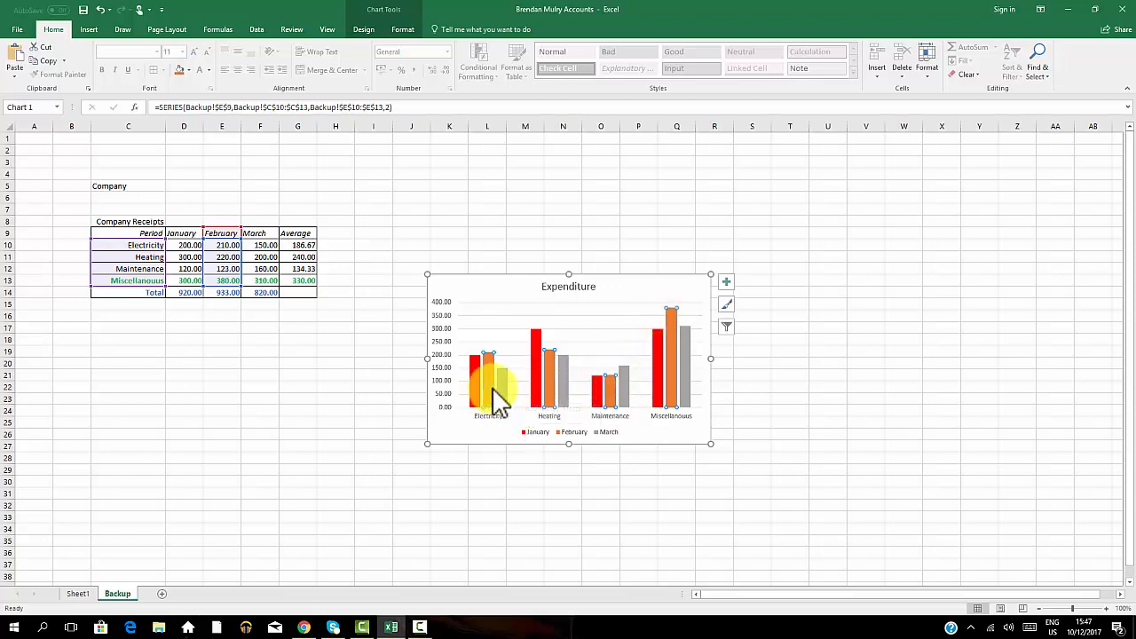
mouse_move(490, 388)
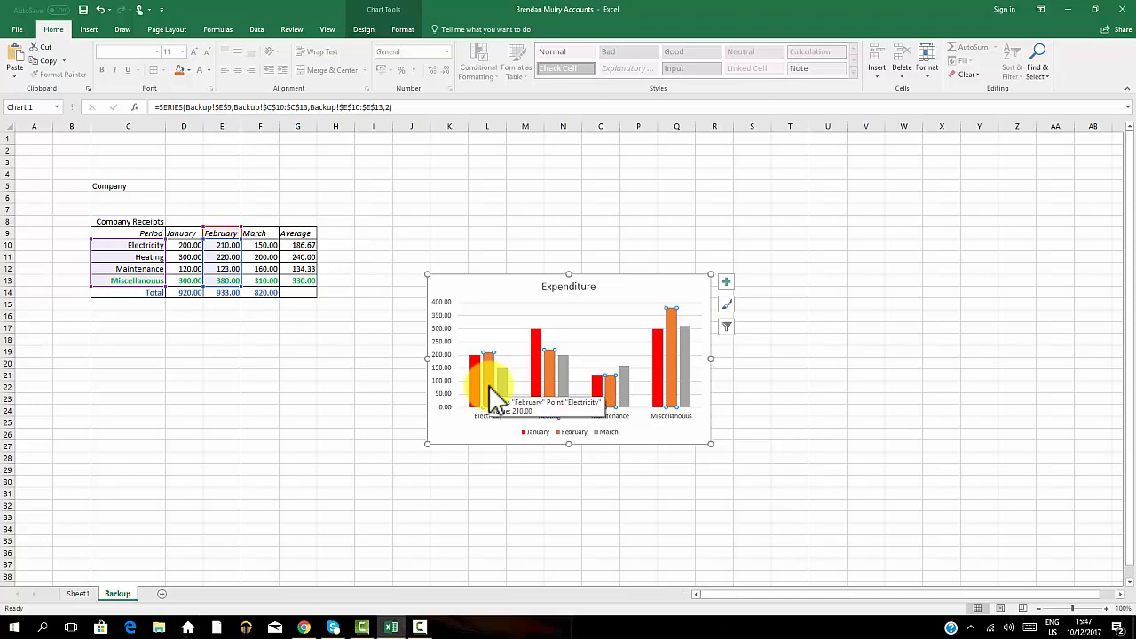
right_click(494, 397)
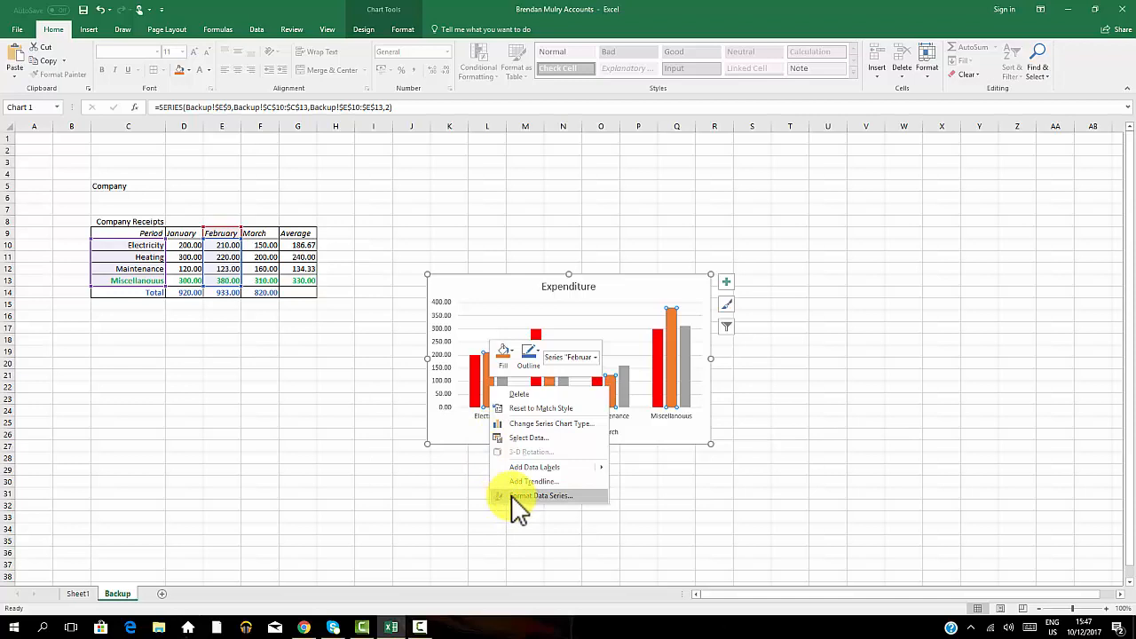
left_click(716, 472)
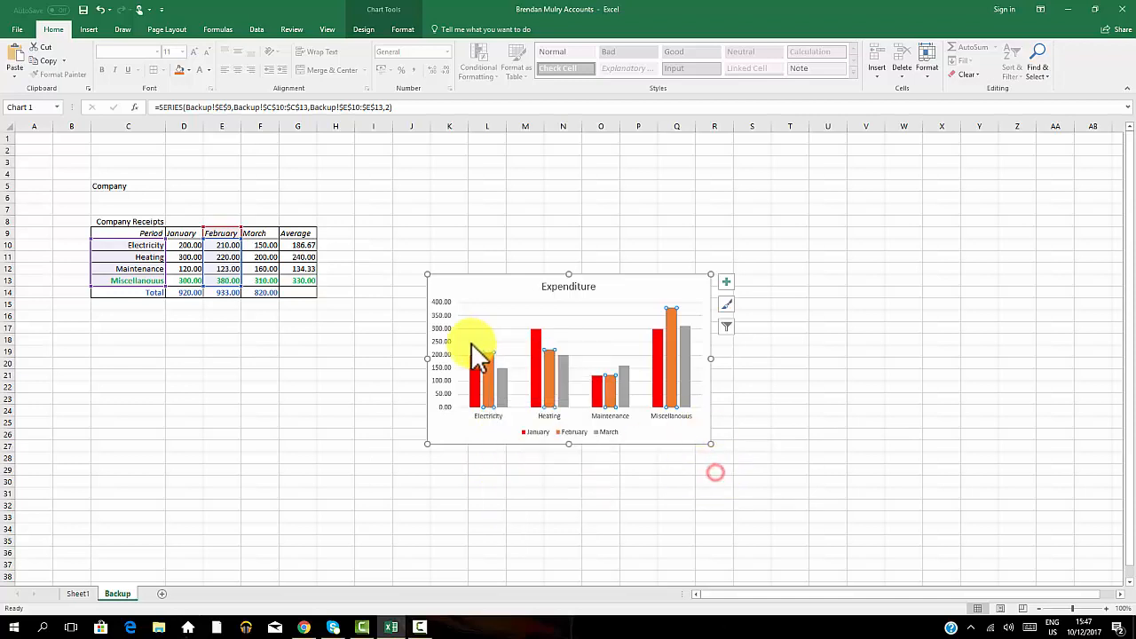
right_click(488, 366)
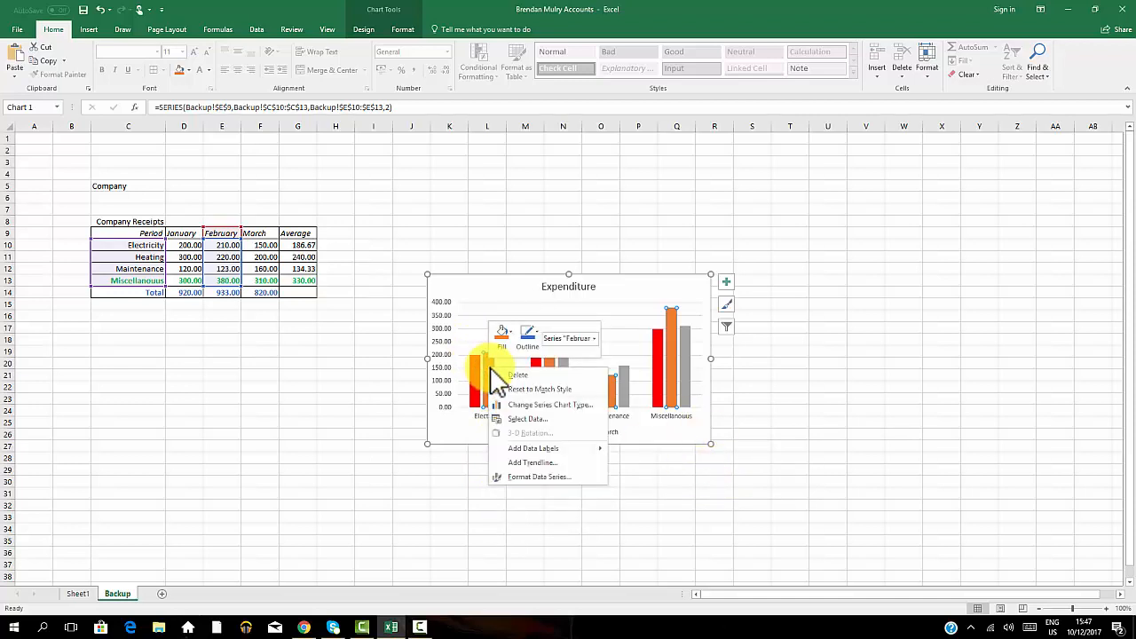
left_click(507, 477)
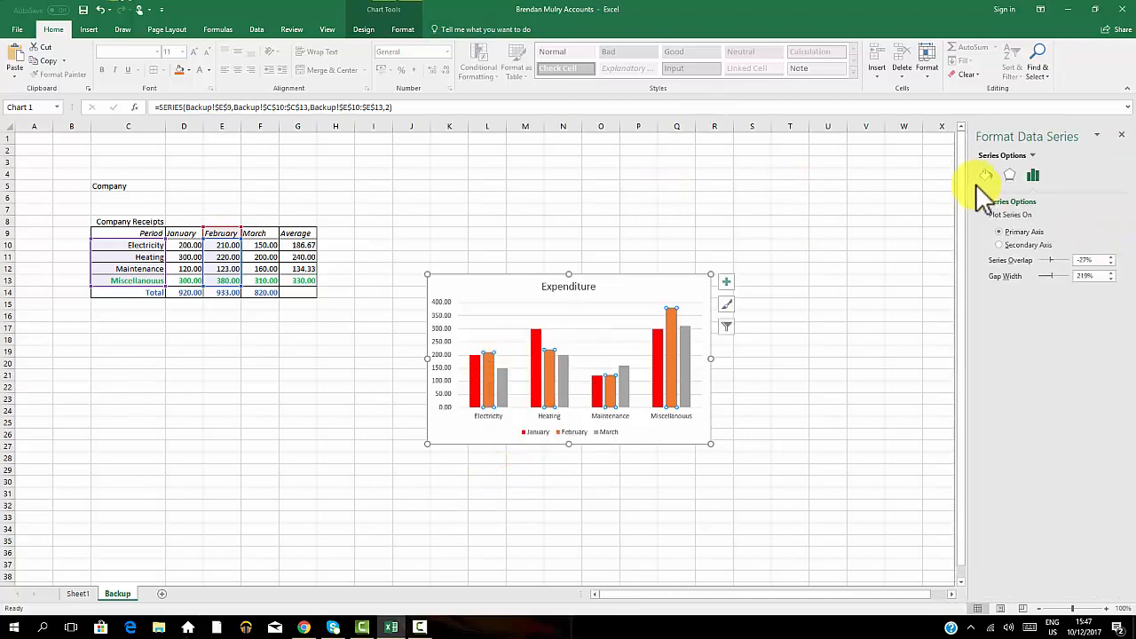
left_click(985, 178)
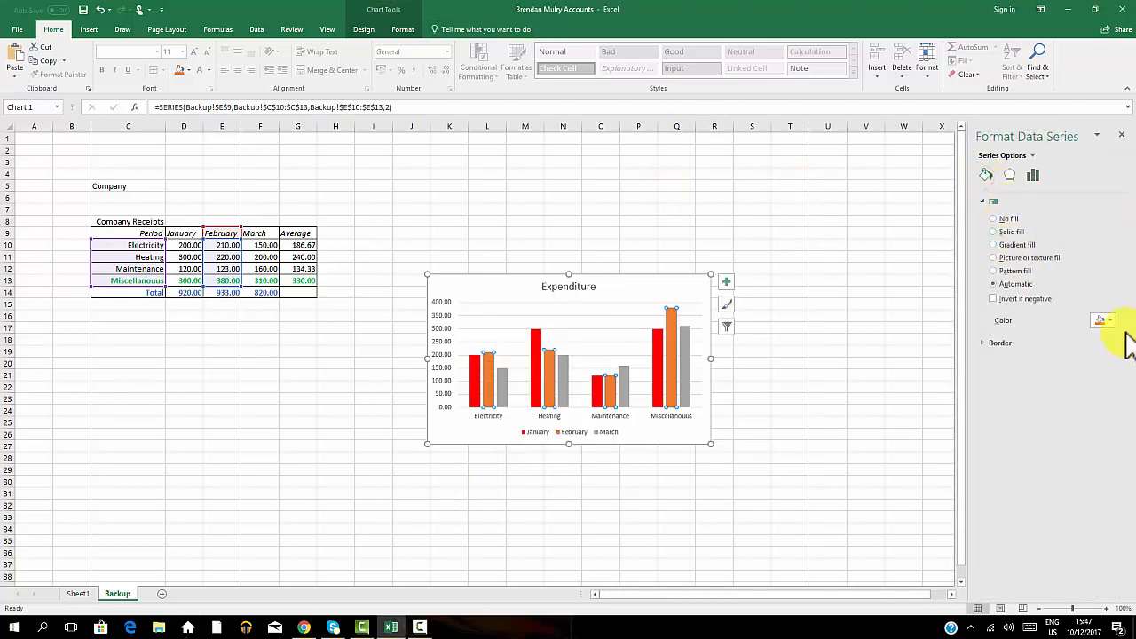
left_click(1109, 320)
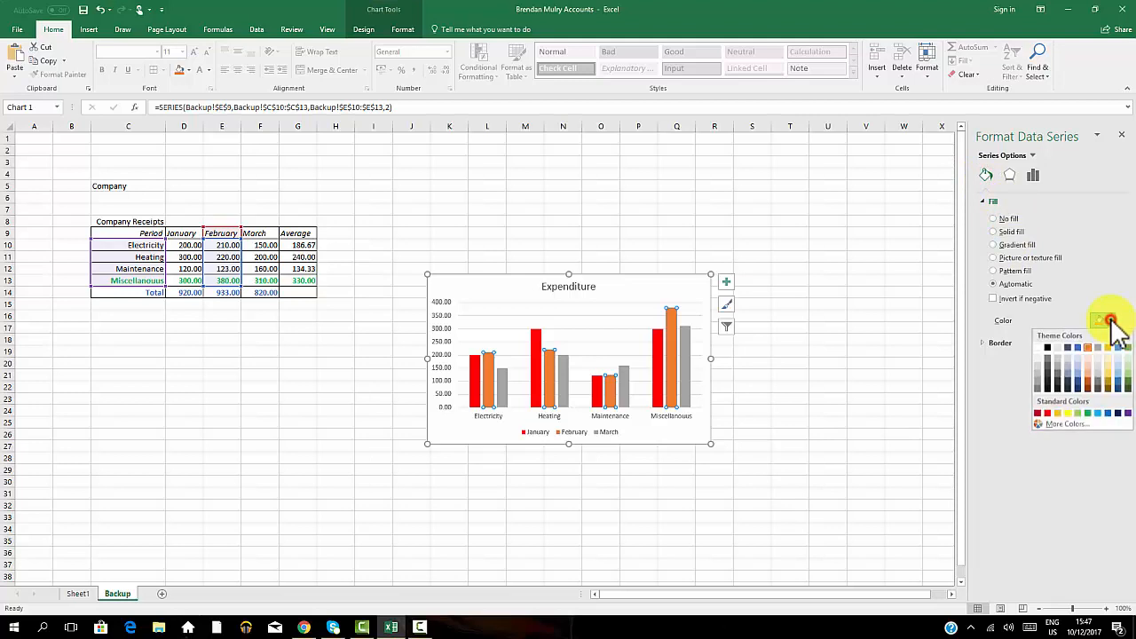
left_click(1069, 412)
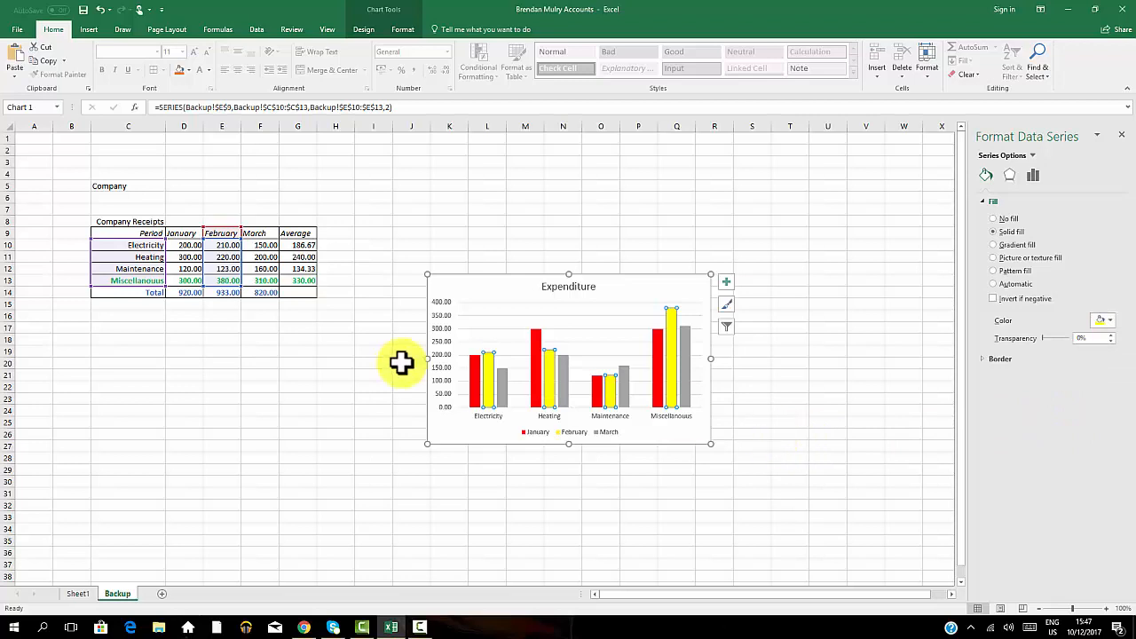
left_click(924, 437)
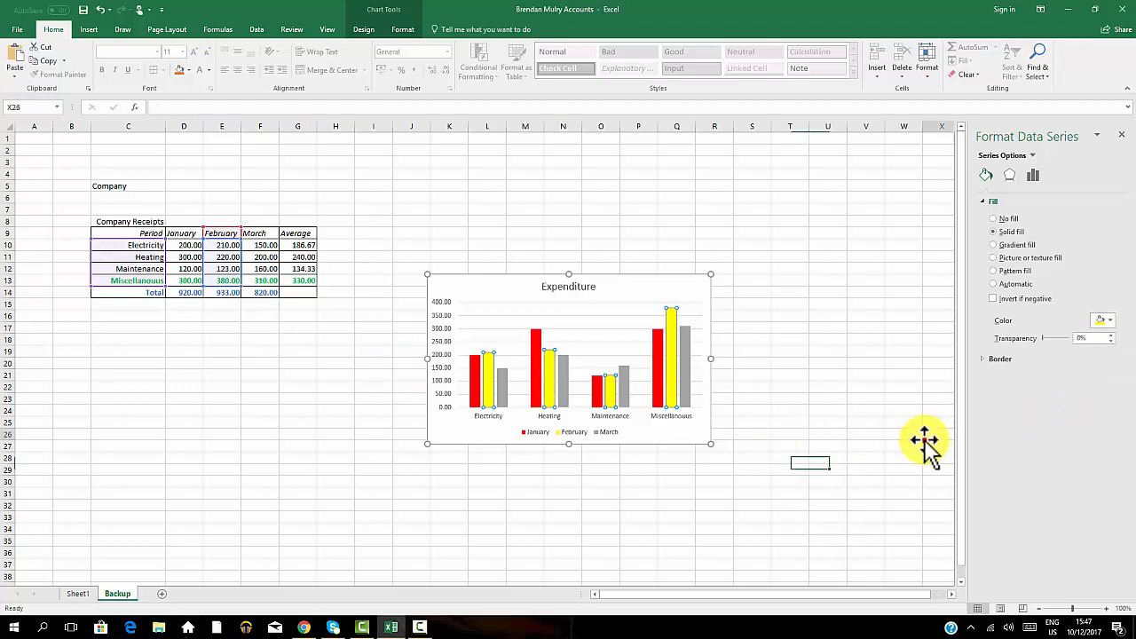
Give the March data series a solid blue fill.
left_click(504, 402)
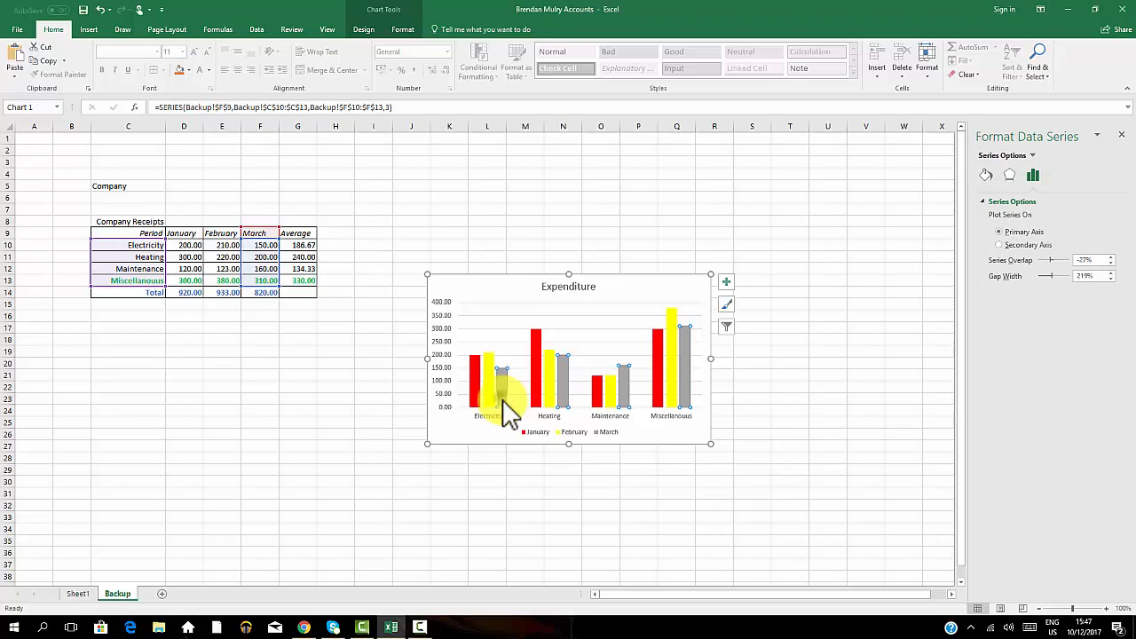
right_click(504, 401)
left_click(542, 507)
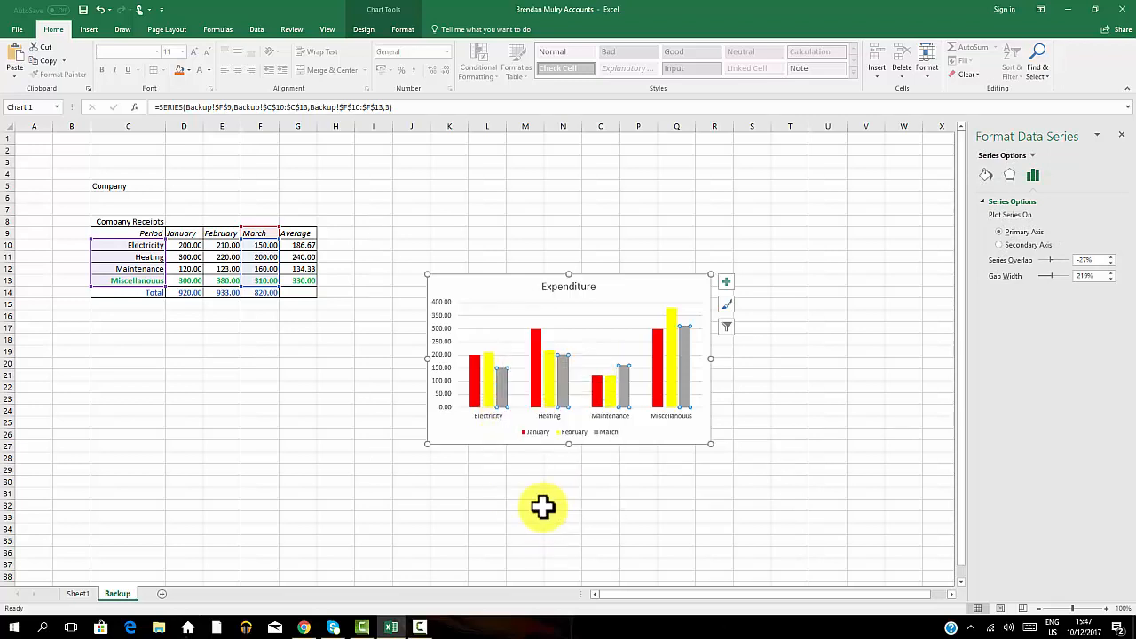
left_click(987, 177)
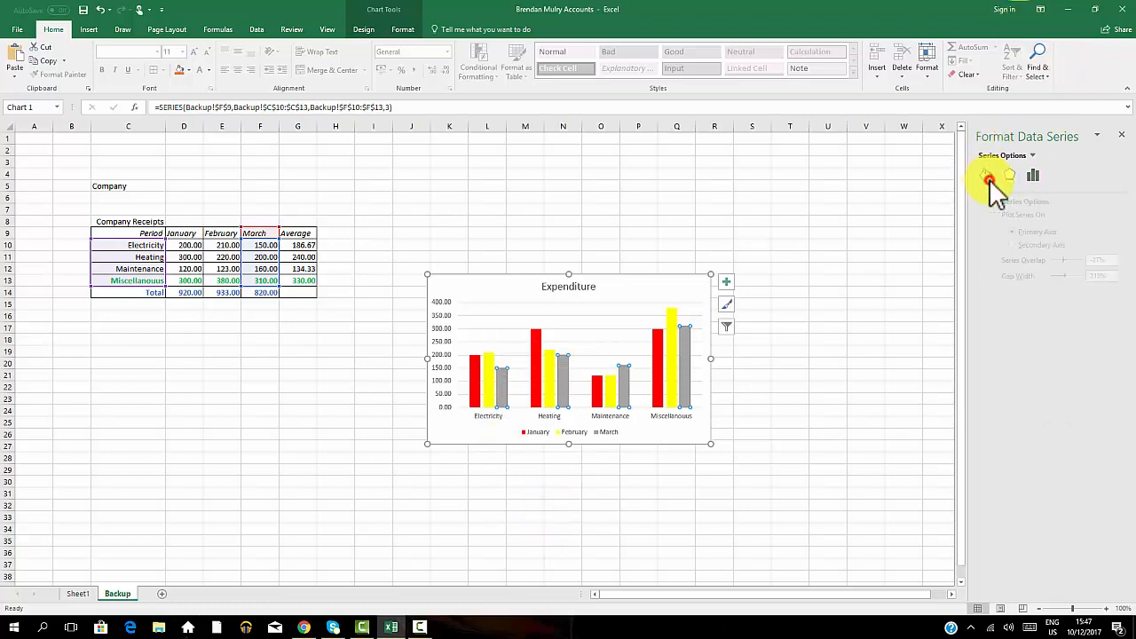
left_click(1107, 319)
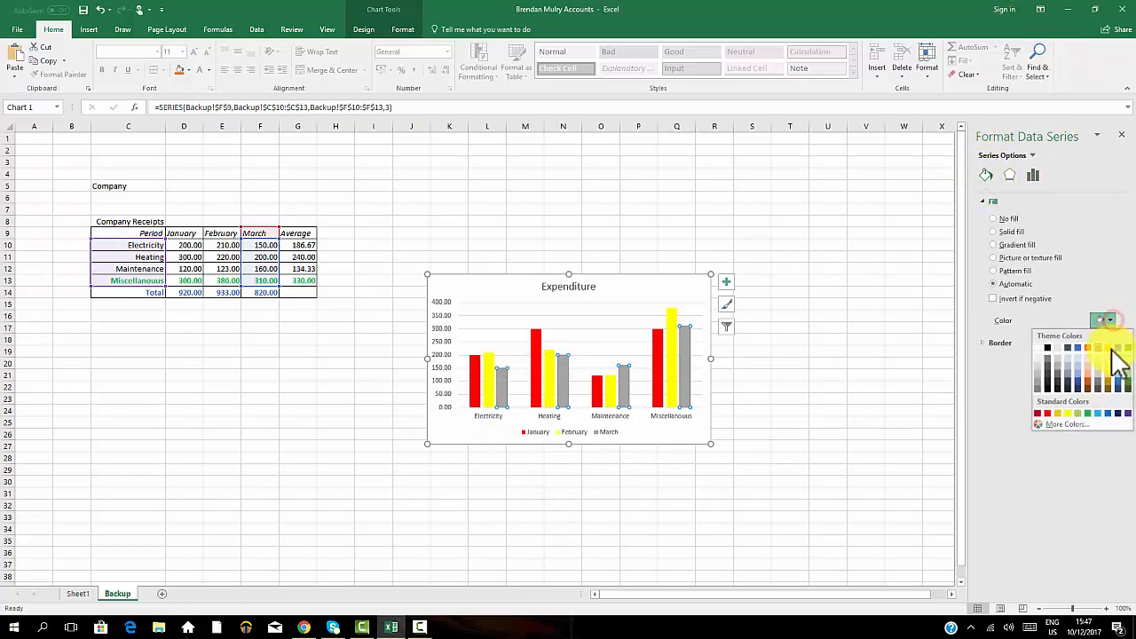
left_click(1109, 412)
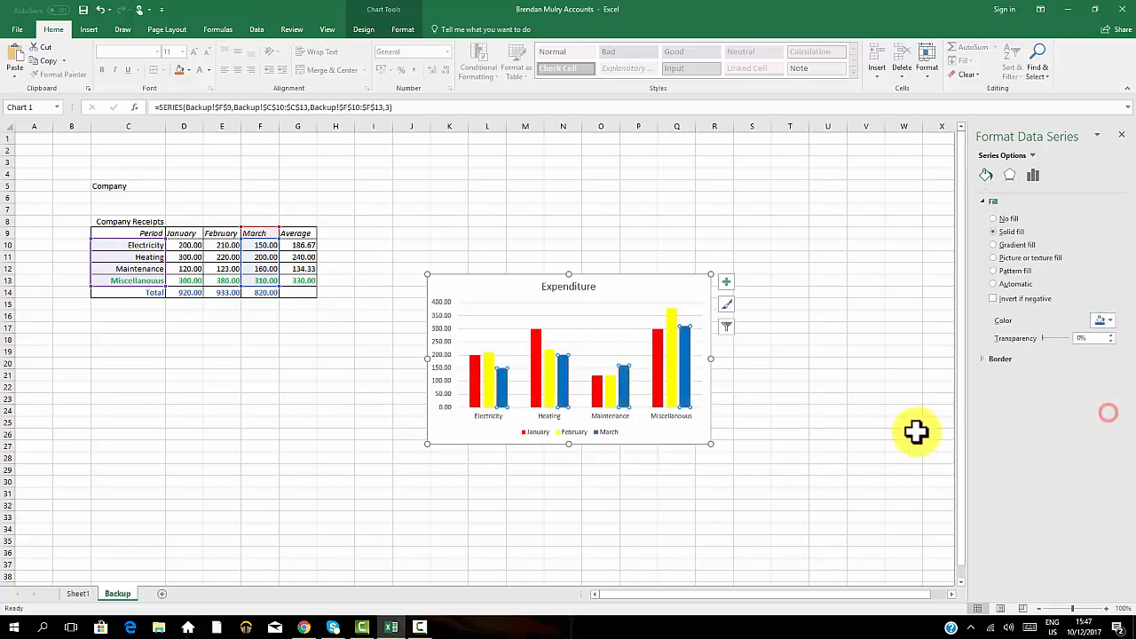
left_click(898, 432)
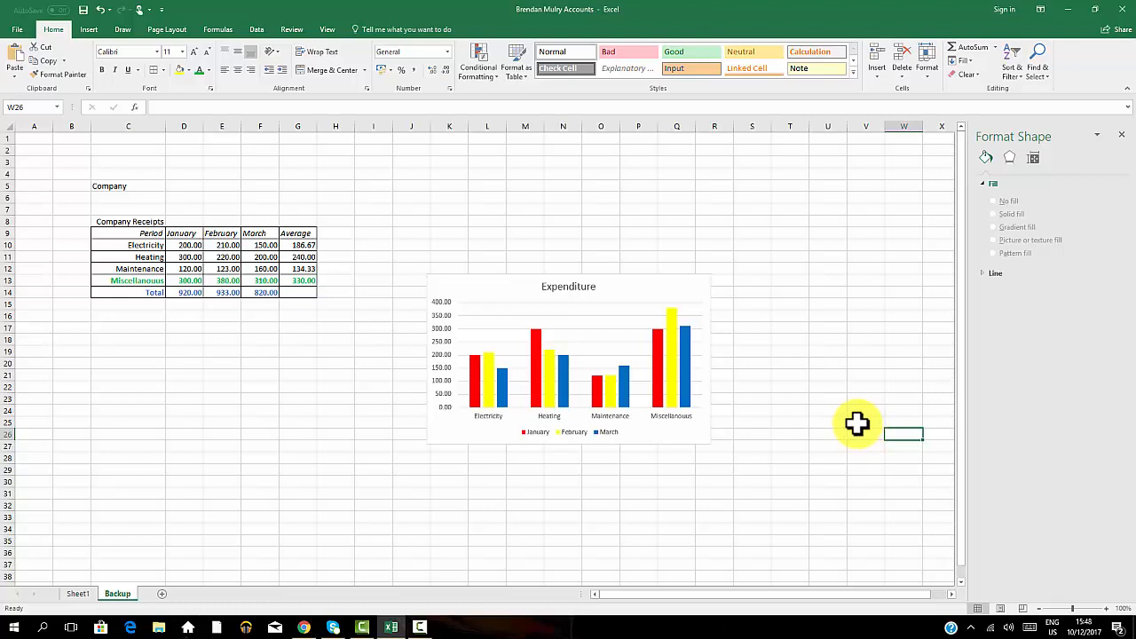
Copy the Expenditure chart and paste it onto Sheet1.
left_click(488, 286)
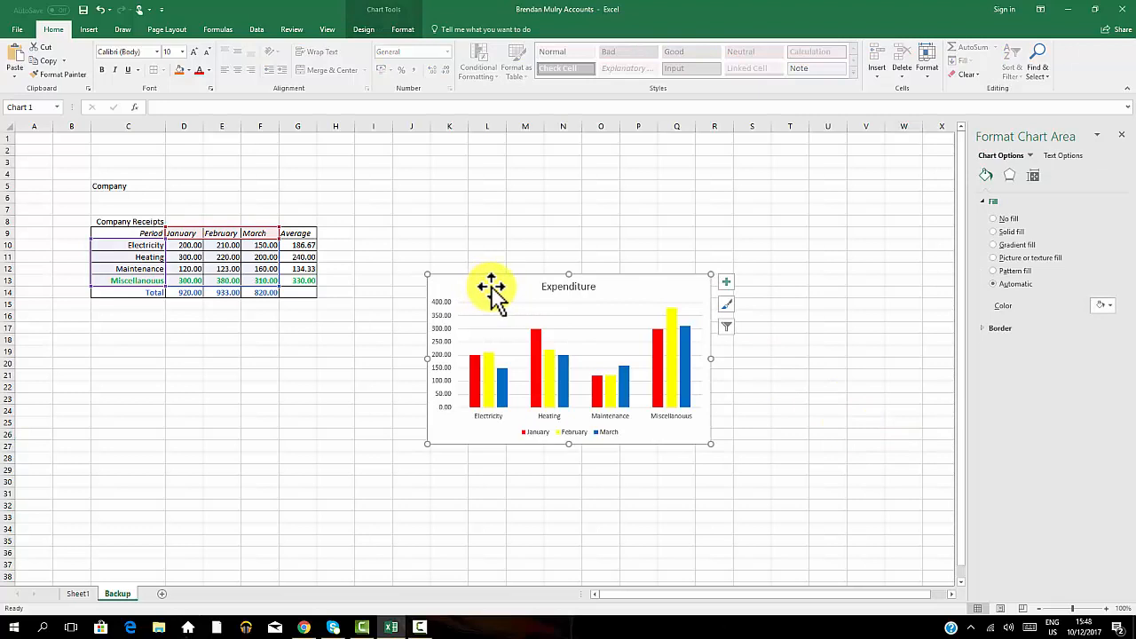
left_click(867, 234)
left_click(496, 285)
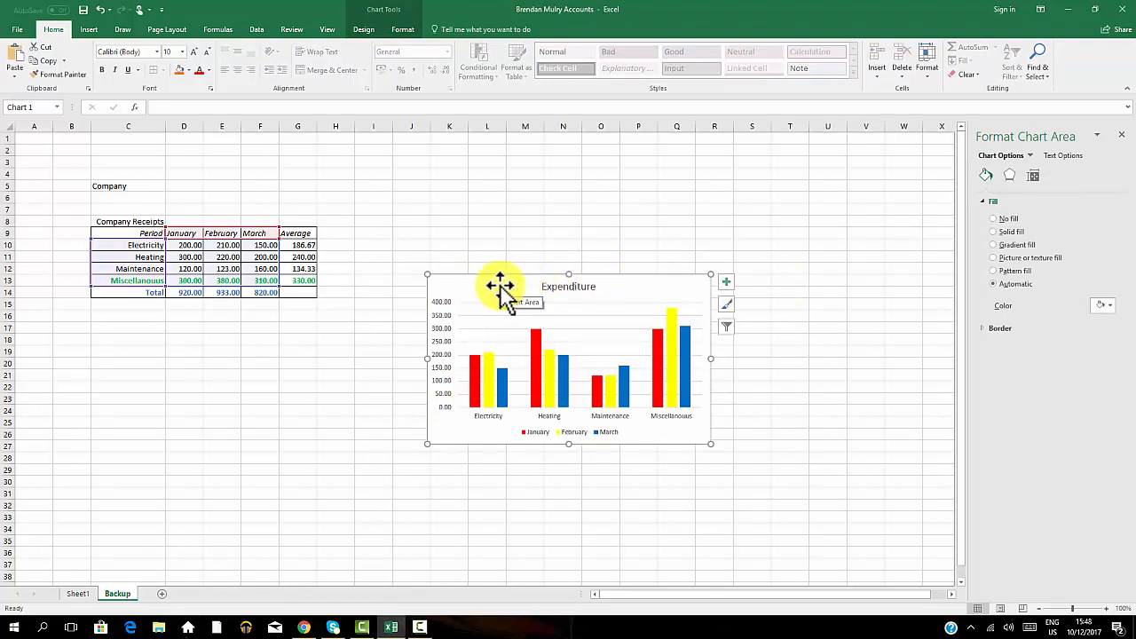
left_click(39, 59)
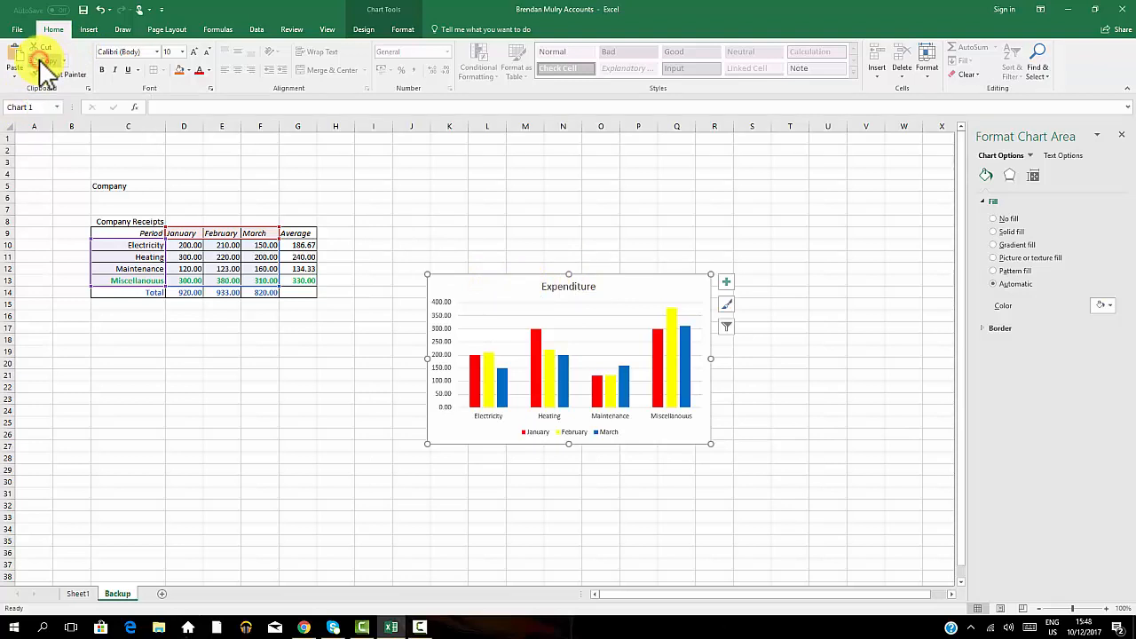
left_click(76, 593)
key("ctrl+v")
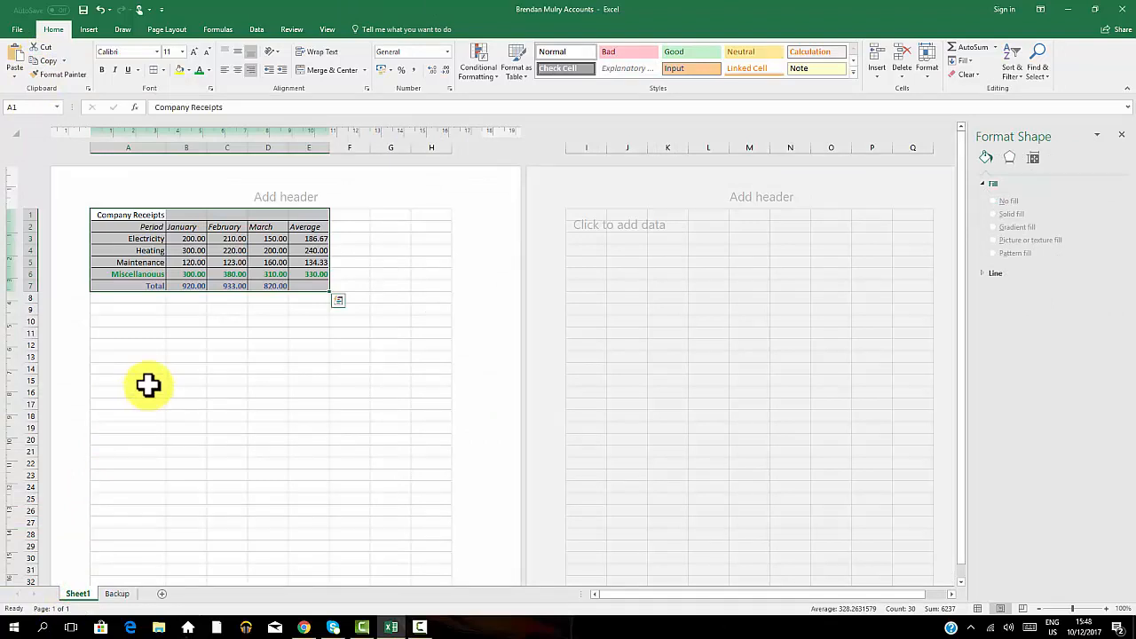
left_click(15, 60)
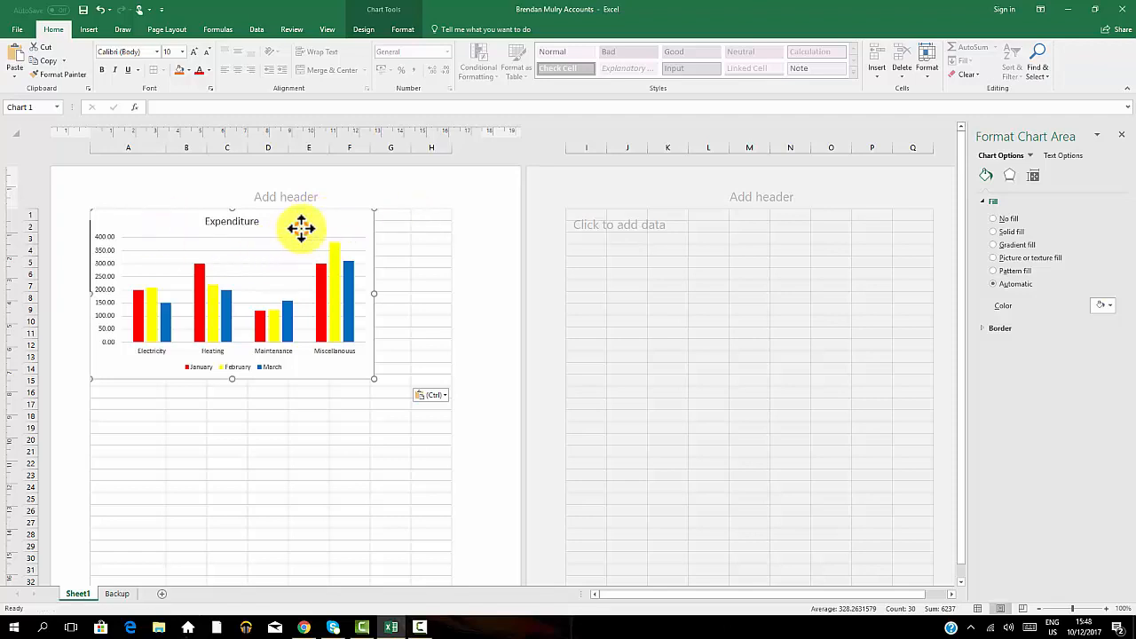
Move the pasted Expenditure chart below the receipts table so it spans about rows 8 to 23.
left_click_drag(300, 228, 245, 321)
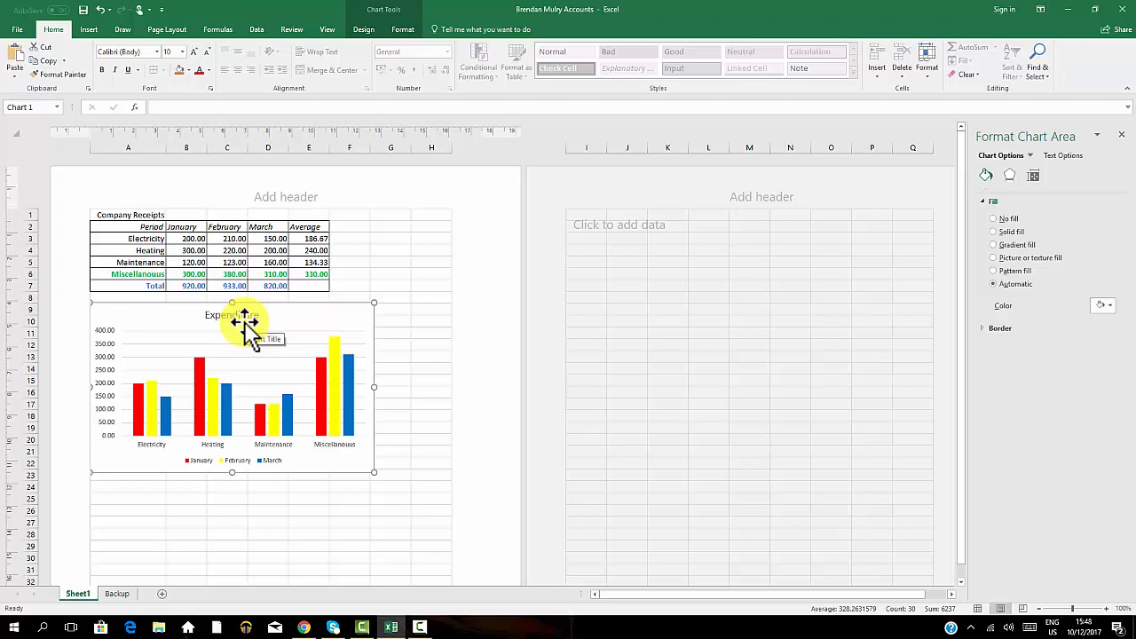
left_click(414, 249)
left_click(307, 329)
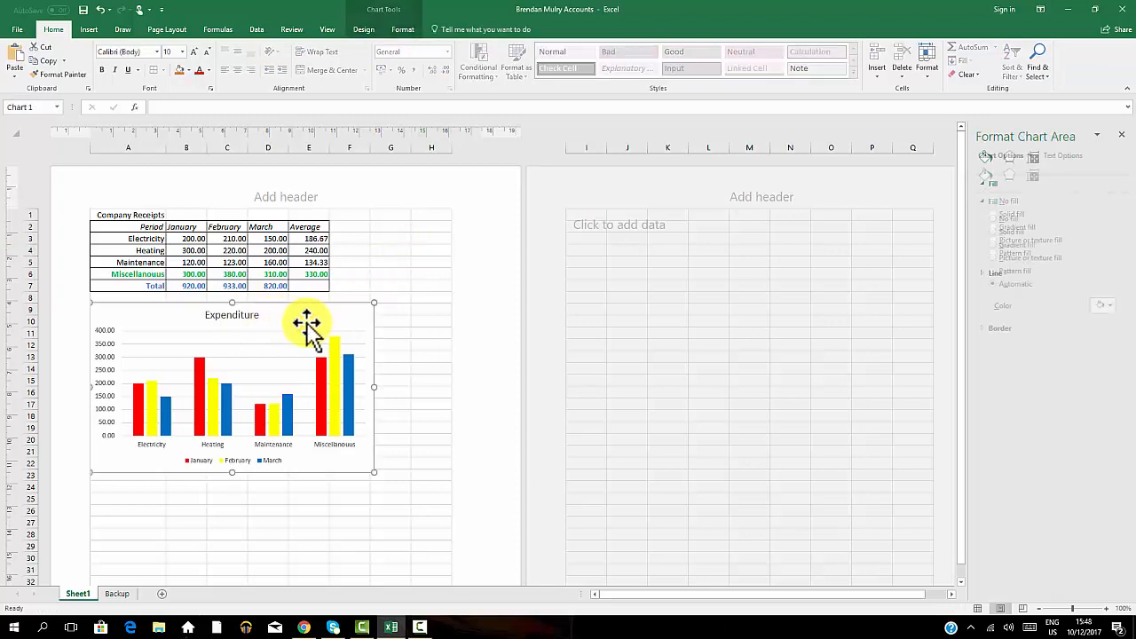
mouse_move(297, 322)
left_mouse_down()
mouse_move(327, 319)
mouse_move(294, 326)
left_mouse_up()
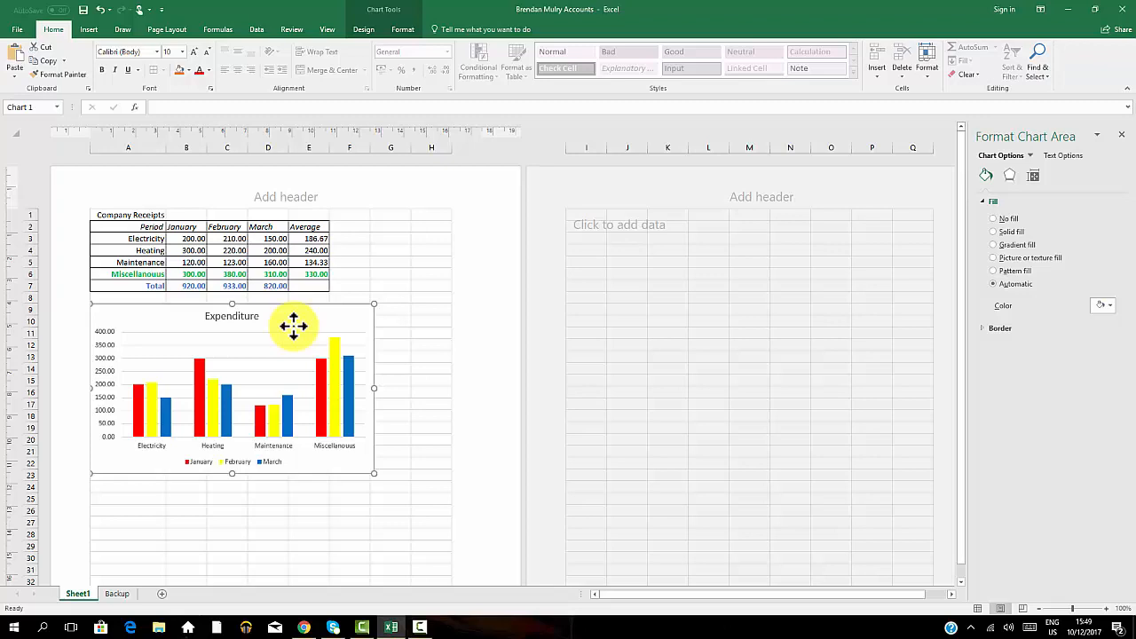
left_click(412, 309)
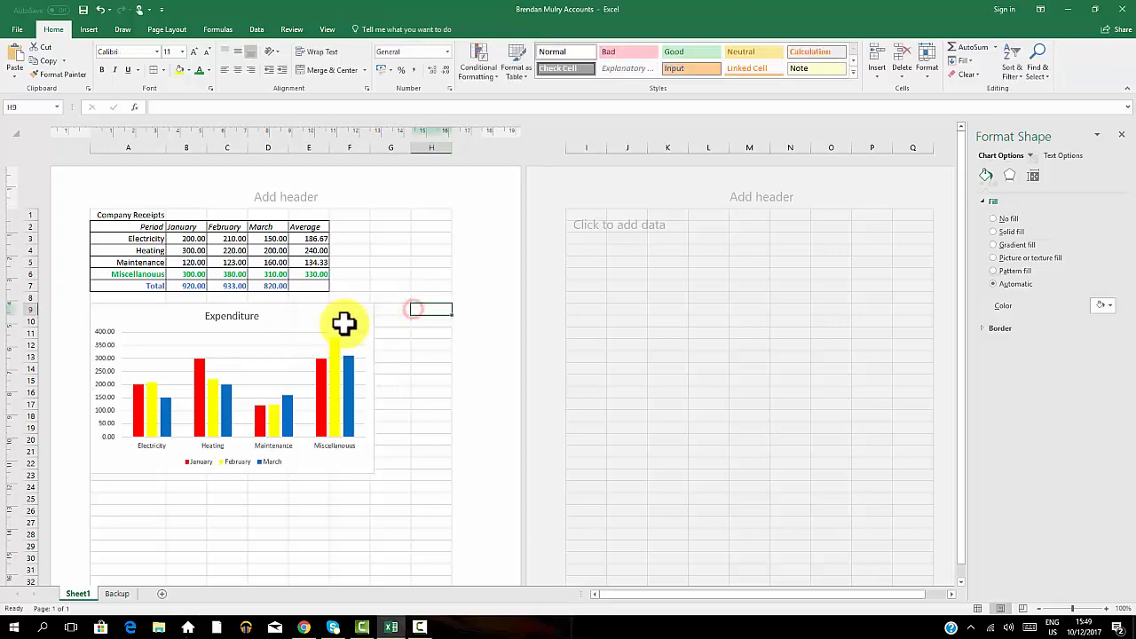
Change the Sheet1 chart's type to a Clustered Bar chart.
left_click(293, 328)
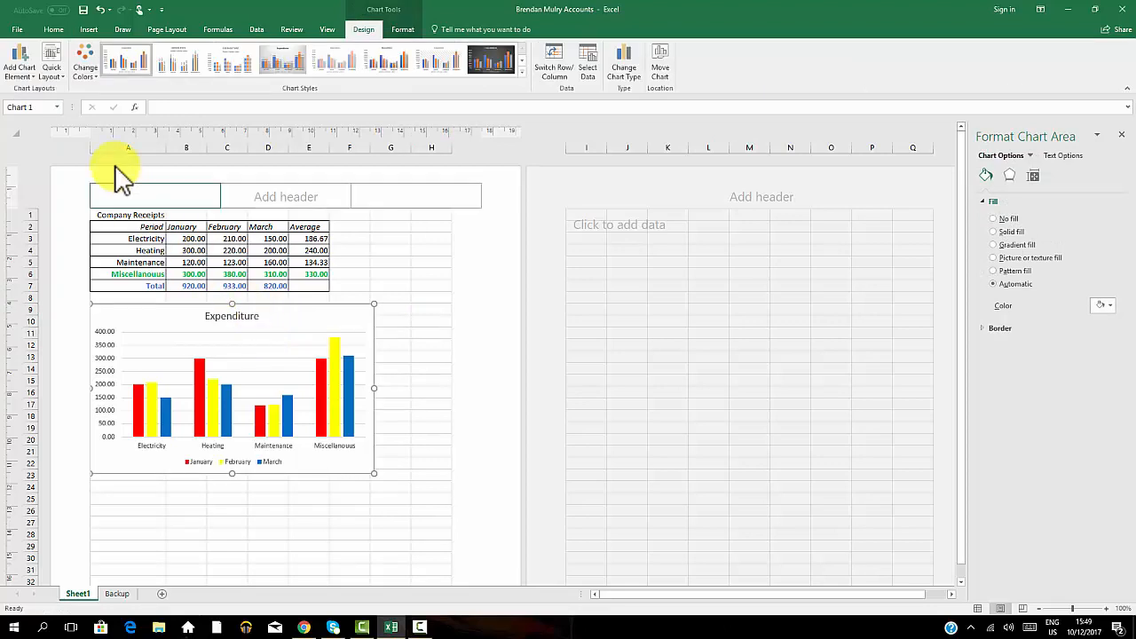
left_click(627, 65)
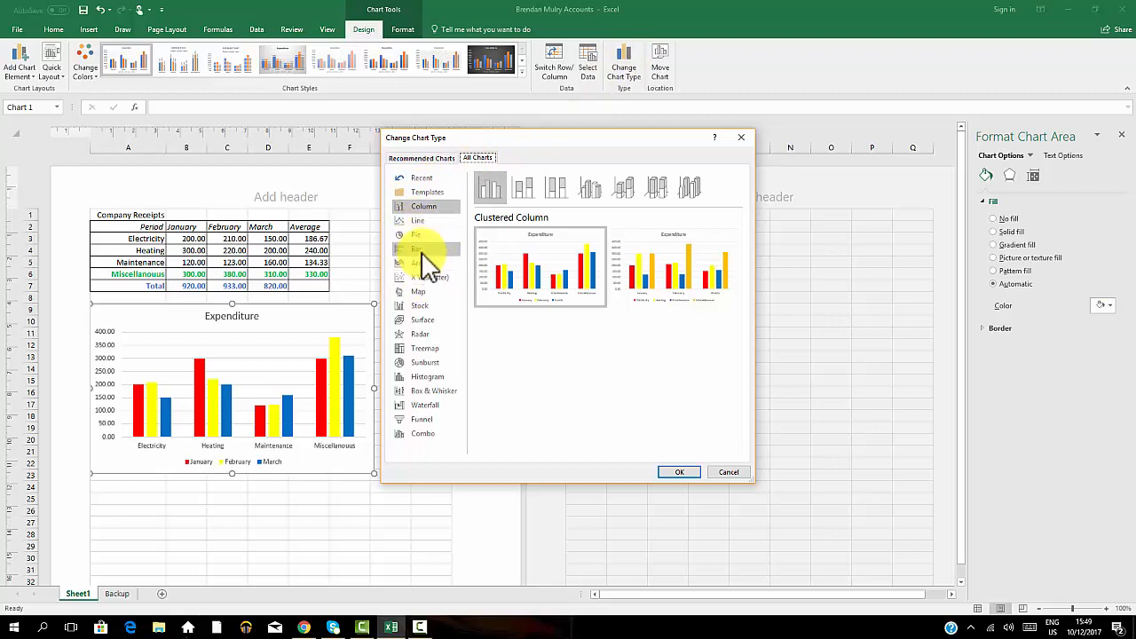
left_click(421, 254)
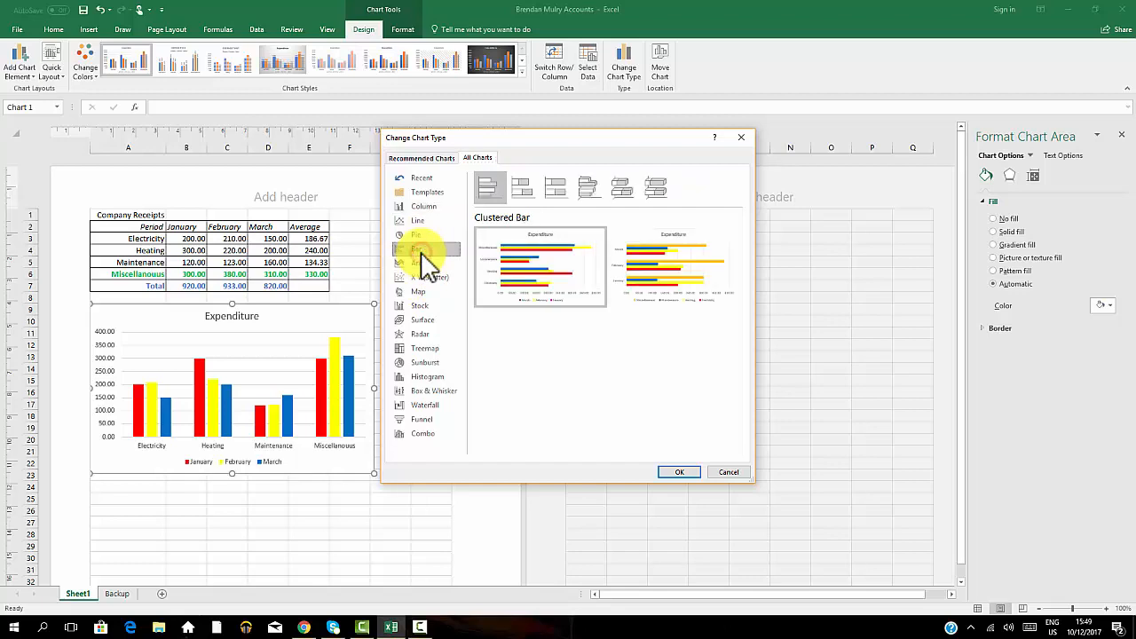
mouse_move(556, 294)
left_click(676, 473)
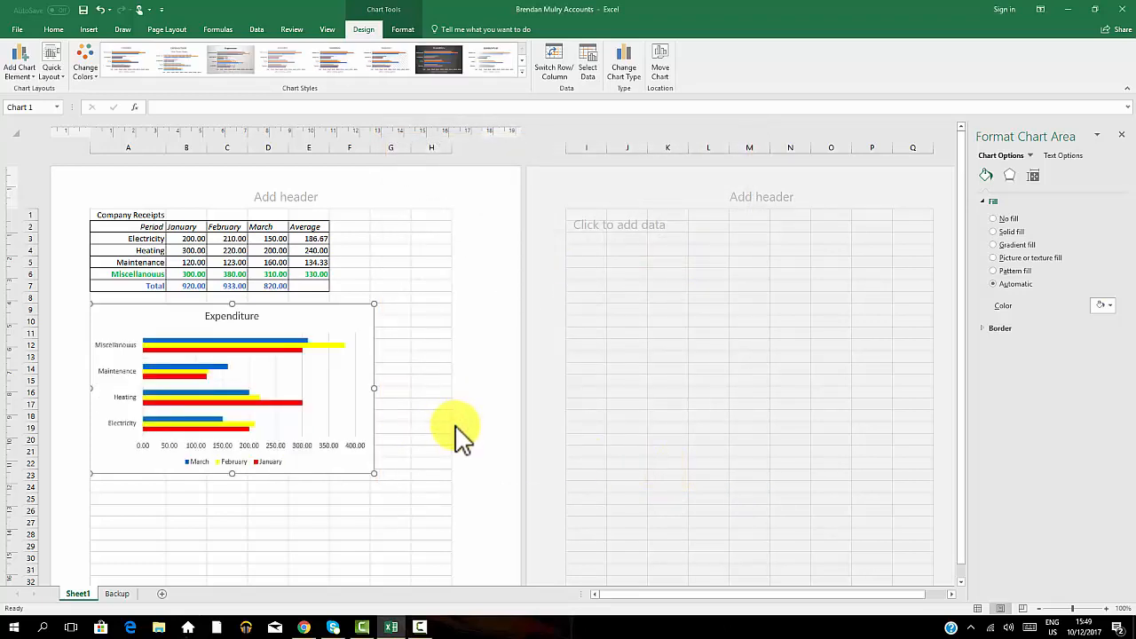
left_click(625, 70)
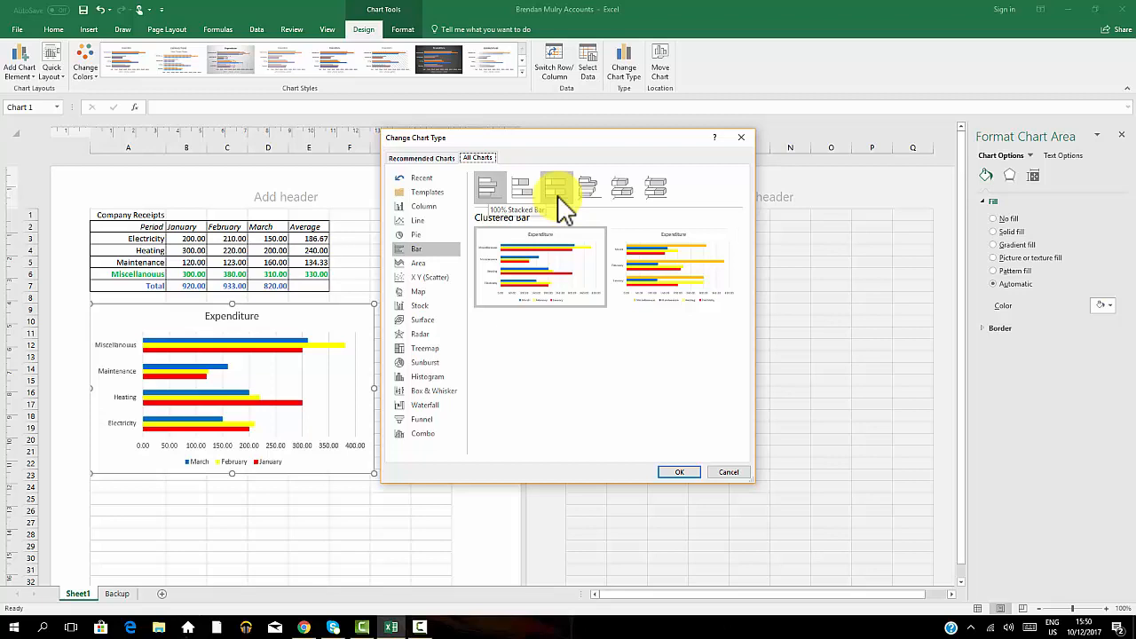
left_click(738, 472)
Deselect the chart and save the workbook.
left_click(345, 520)
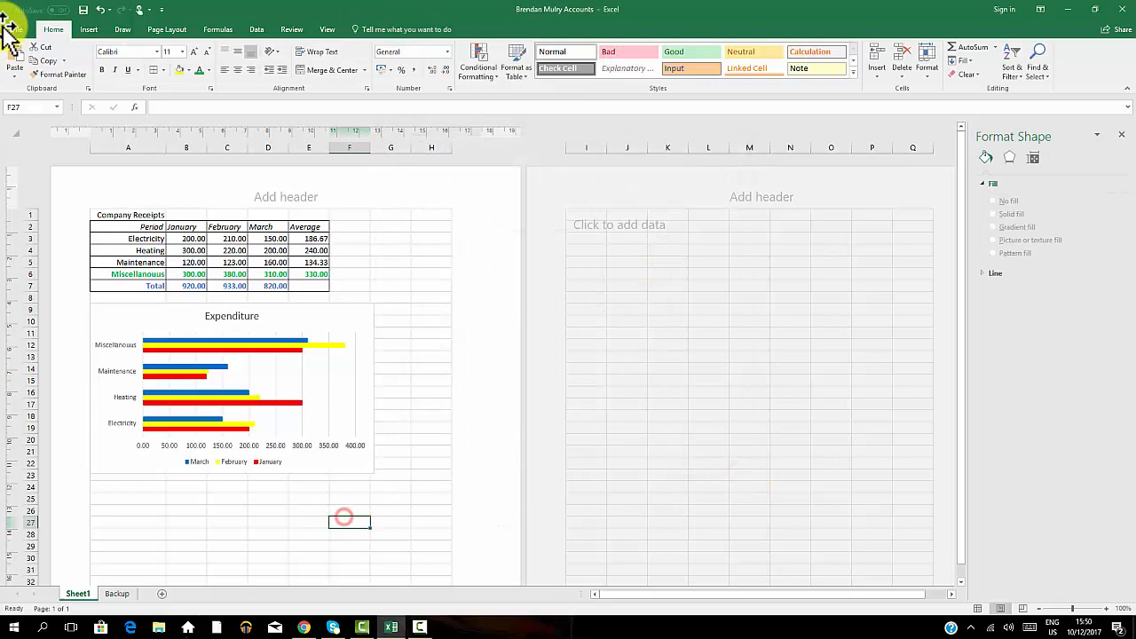
left_click(82, 10)
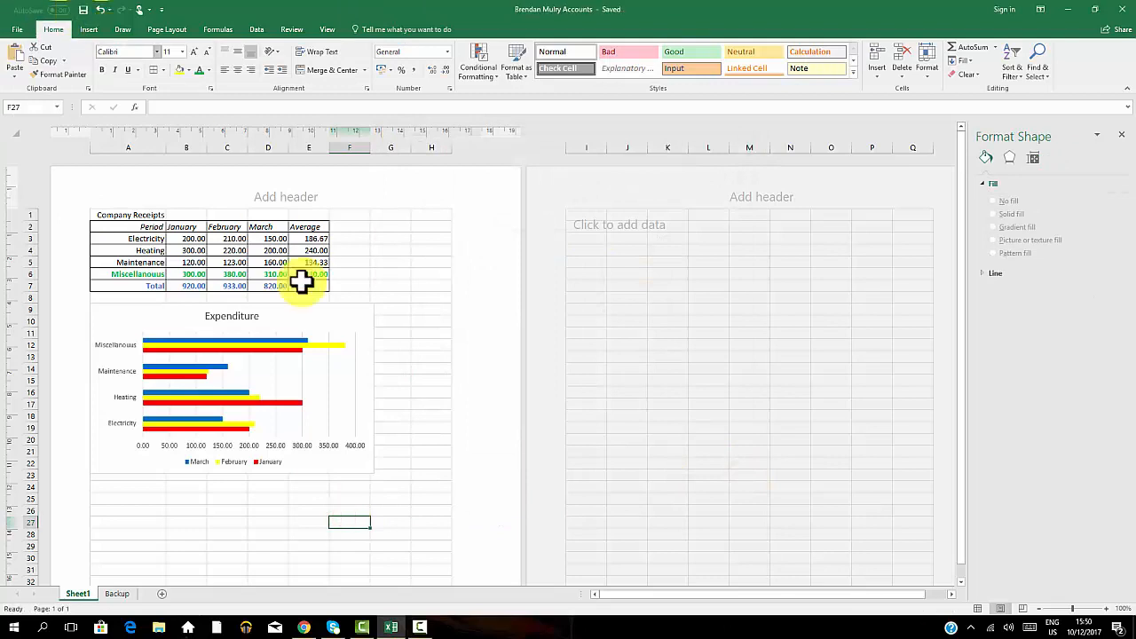